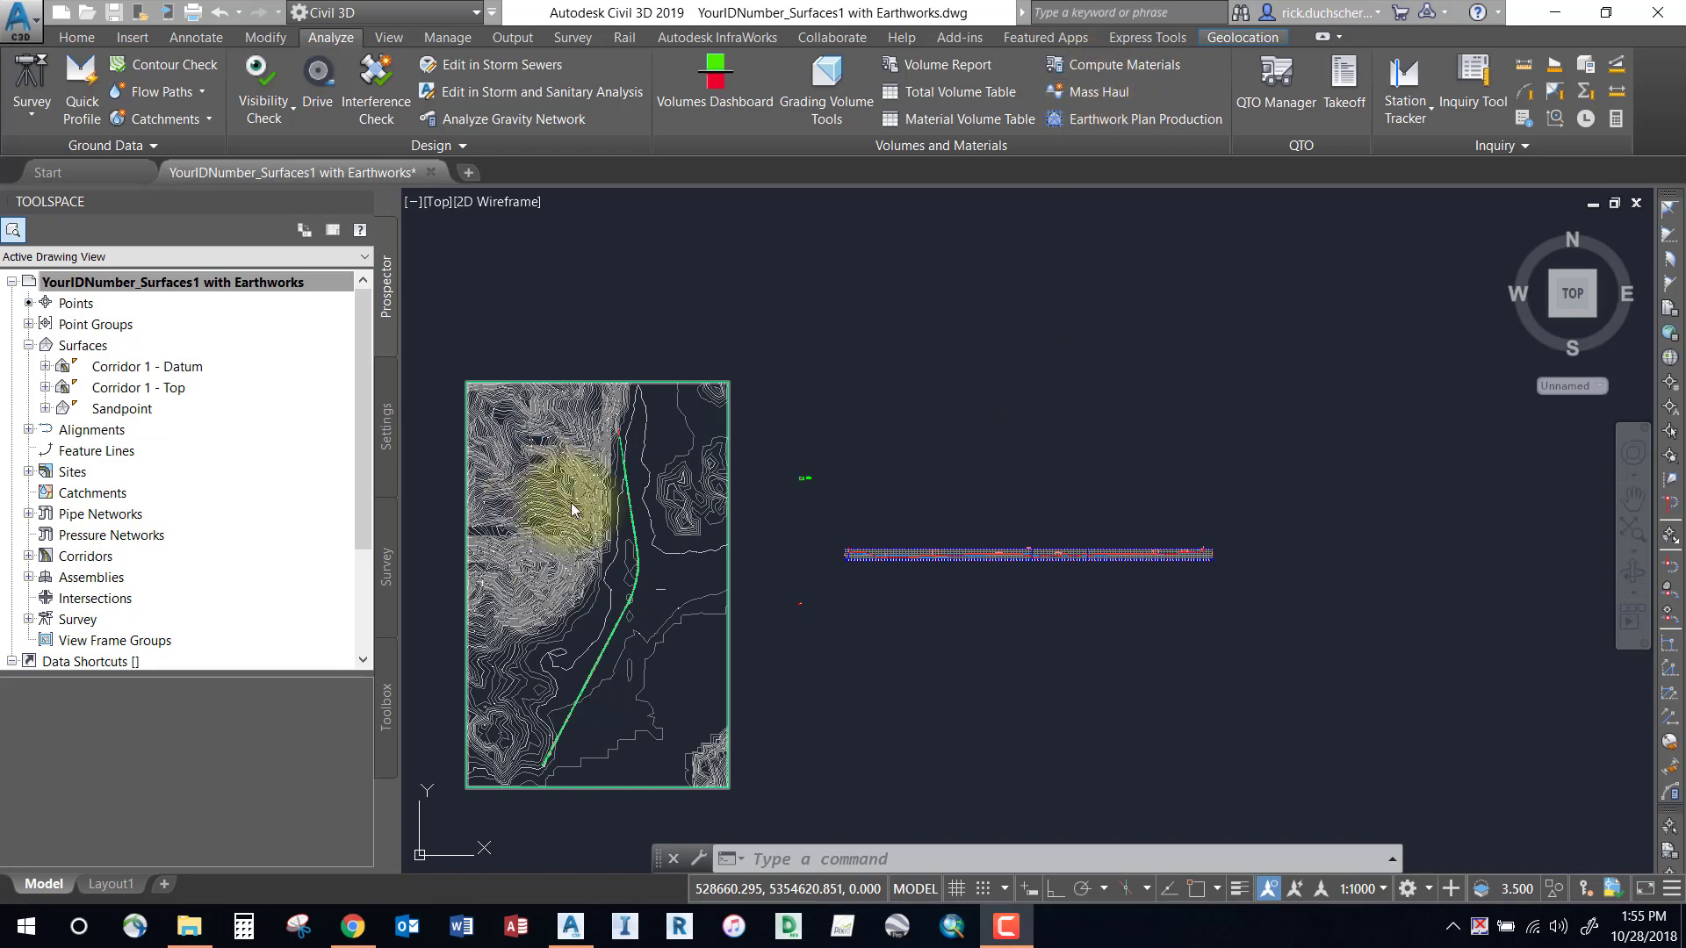
Step: Zoom to the alignment, select Corridor 1 - Top in Prospector, and recentre the surface and profile
left_click(778, 409)
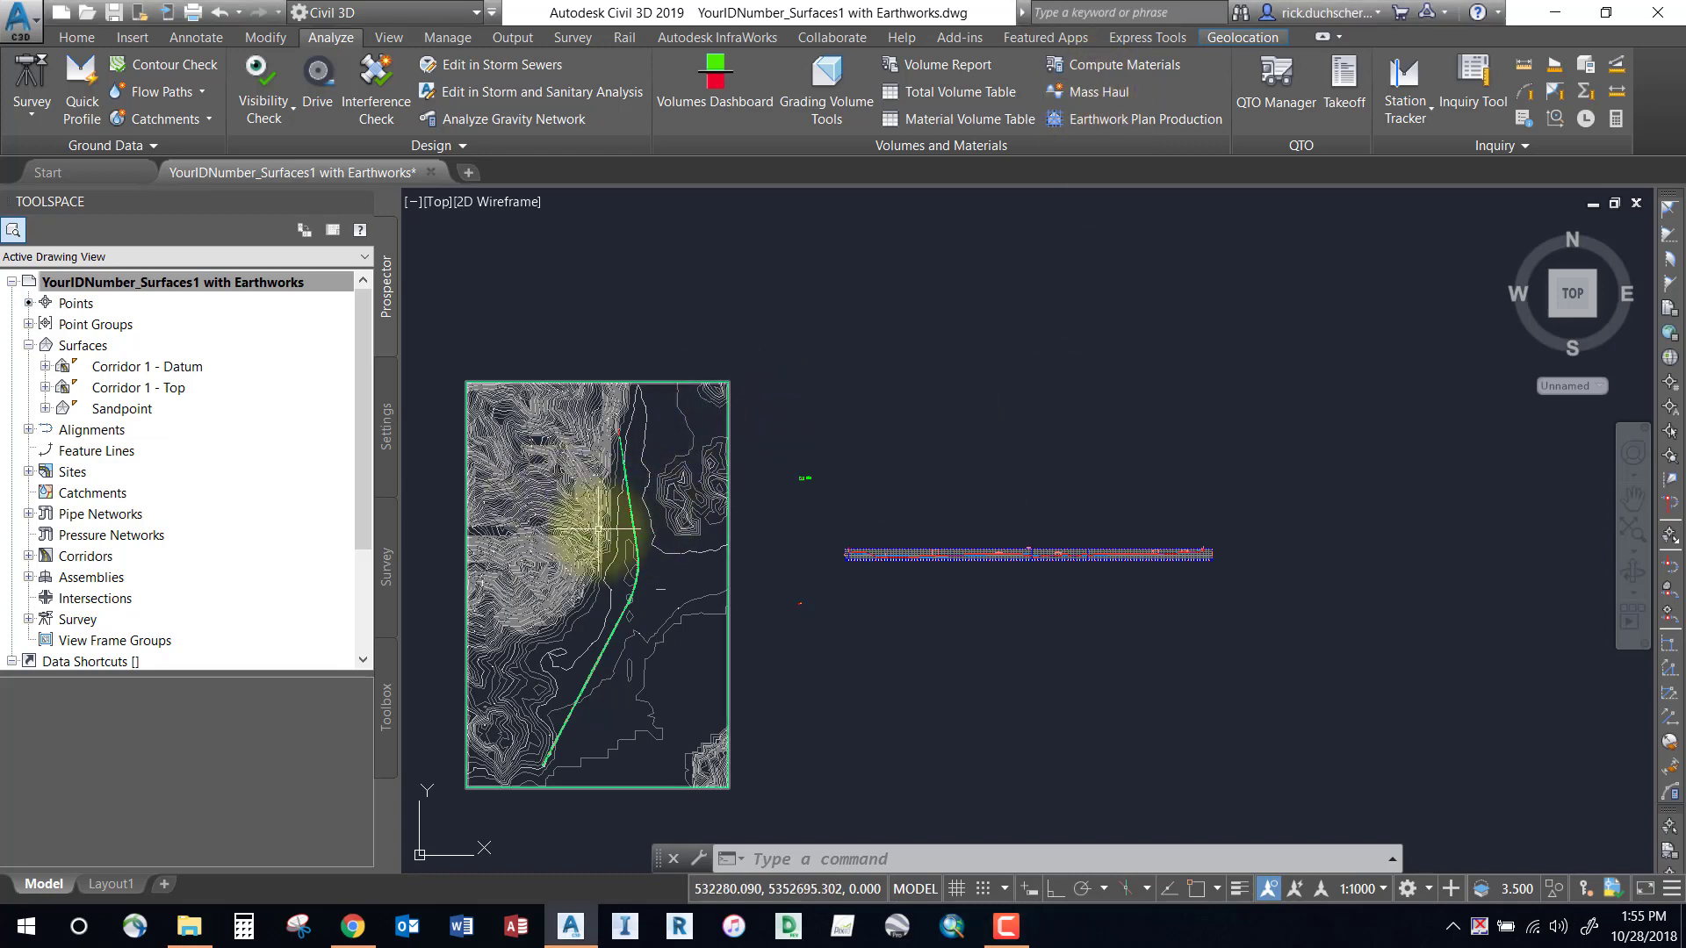
scroll(638, 544, "up", 4)
scroll(638, 545, "up", 3)
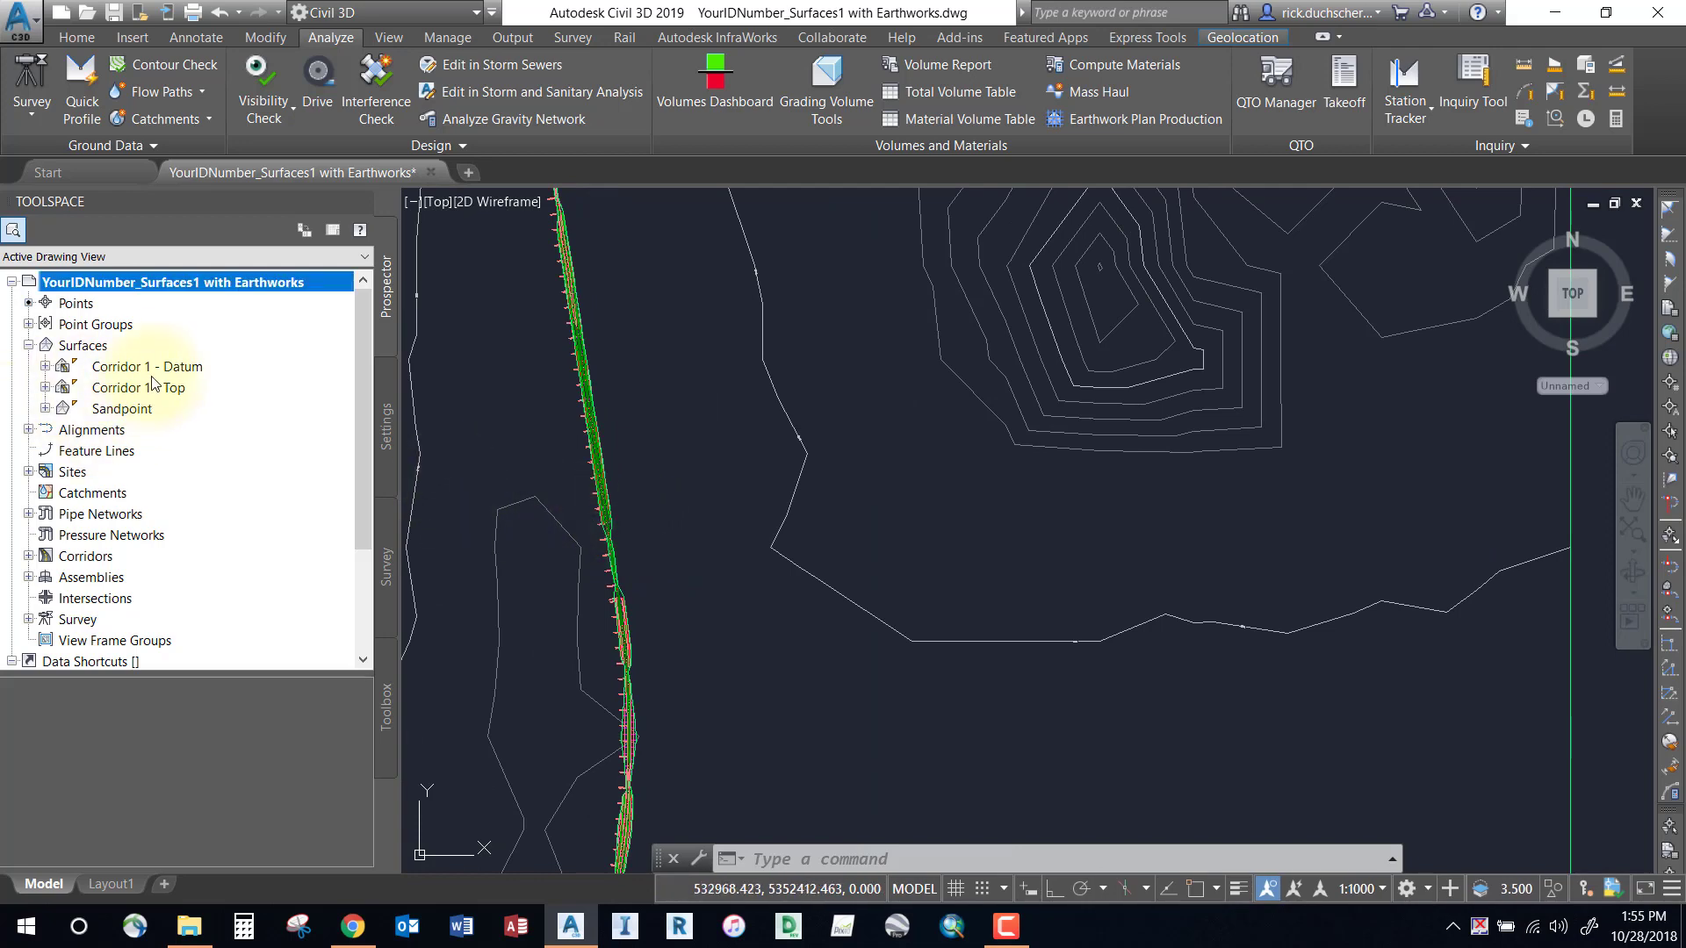
left_click(140, 387)
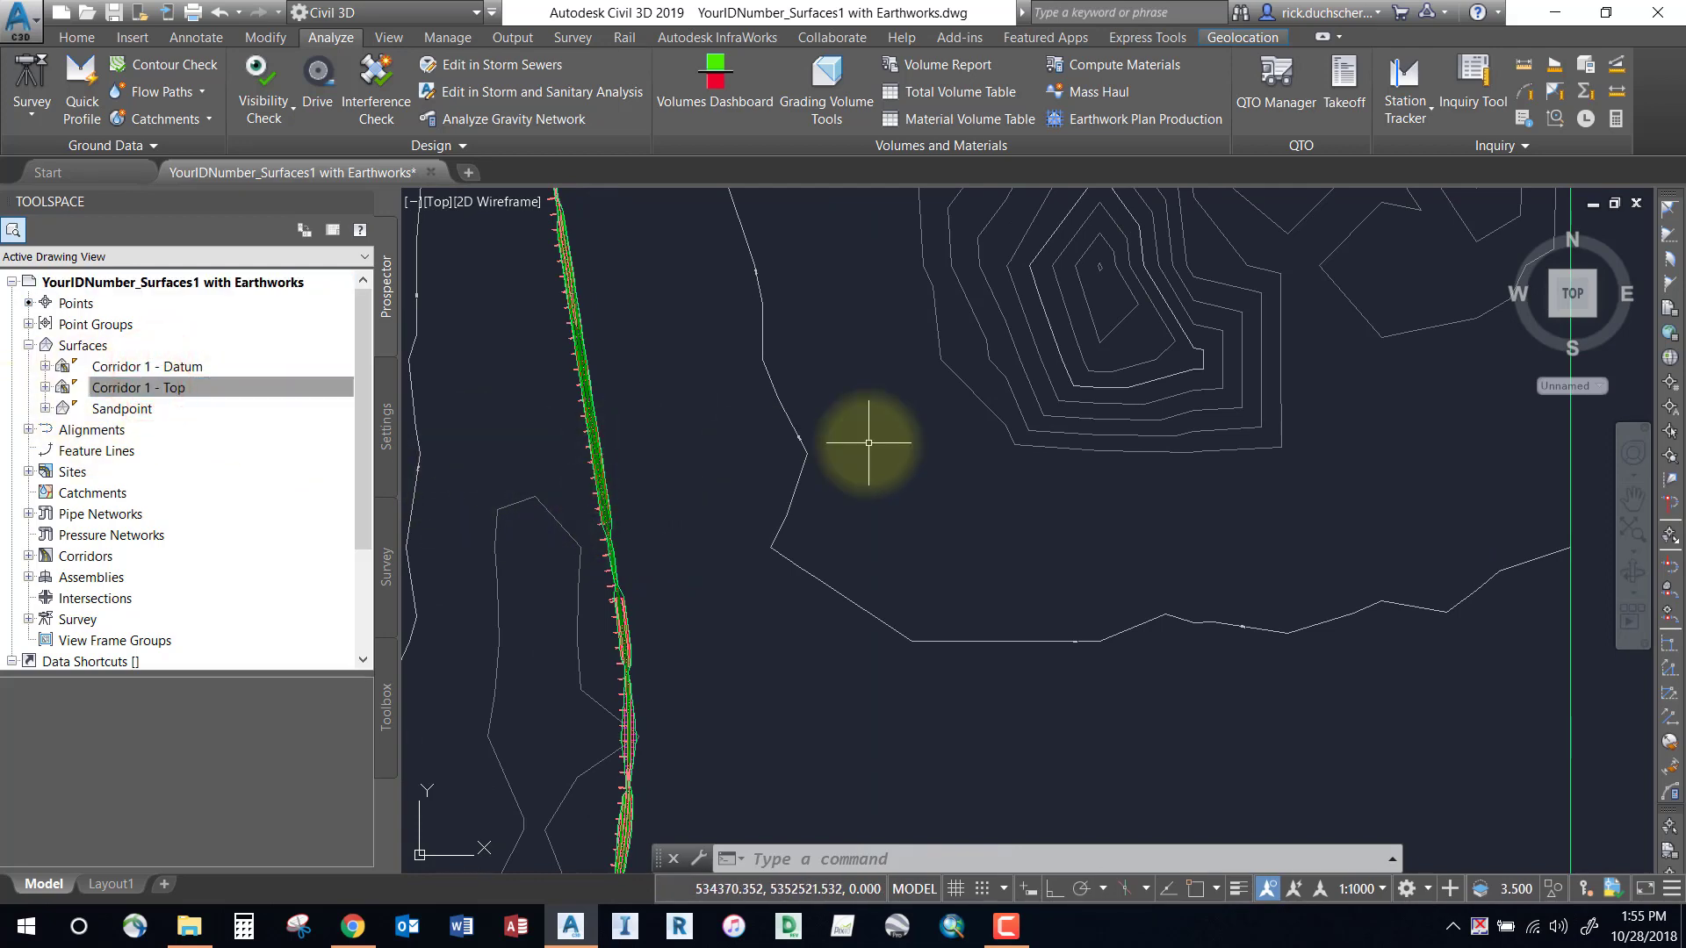
scroll(858, 436, "down", 6)
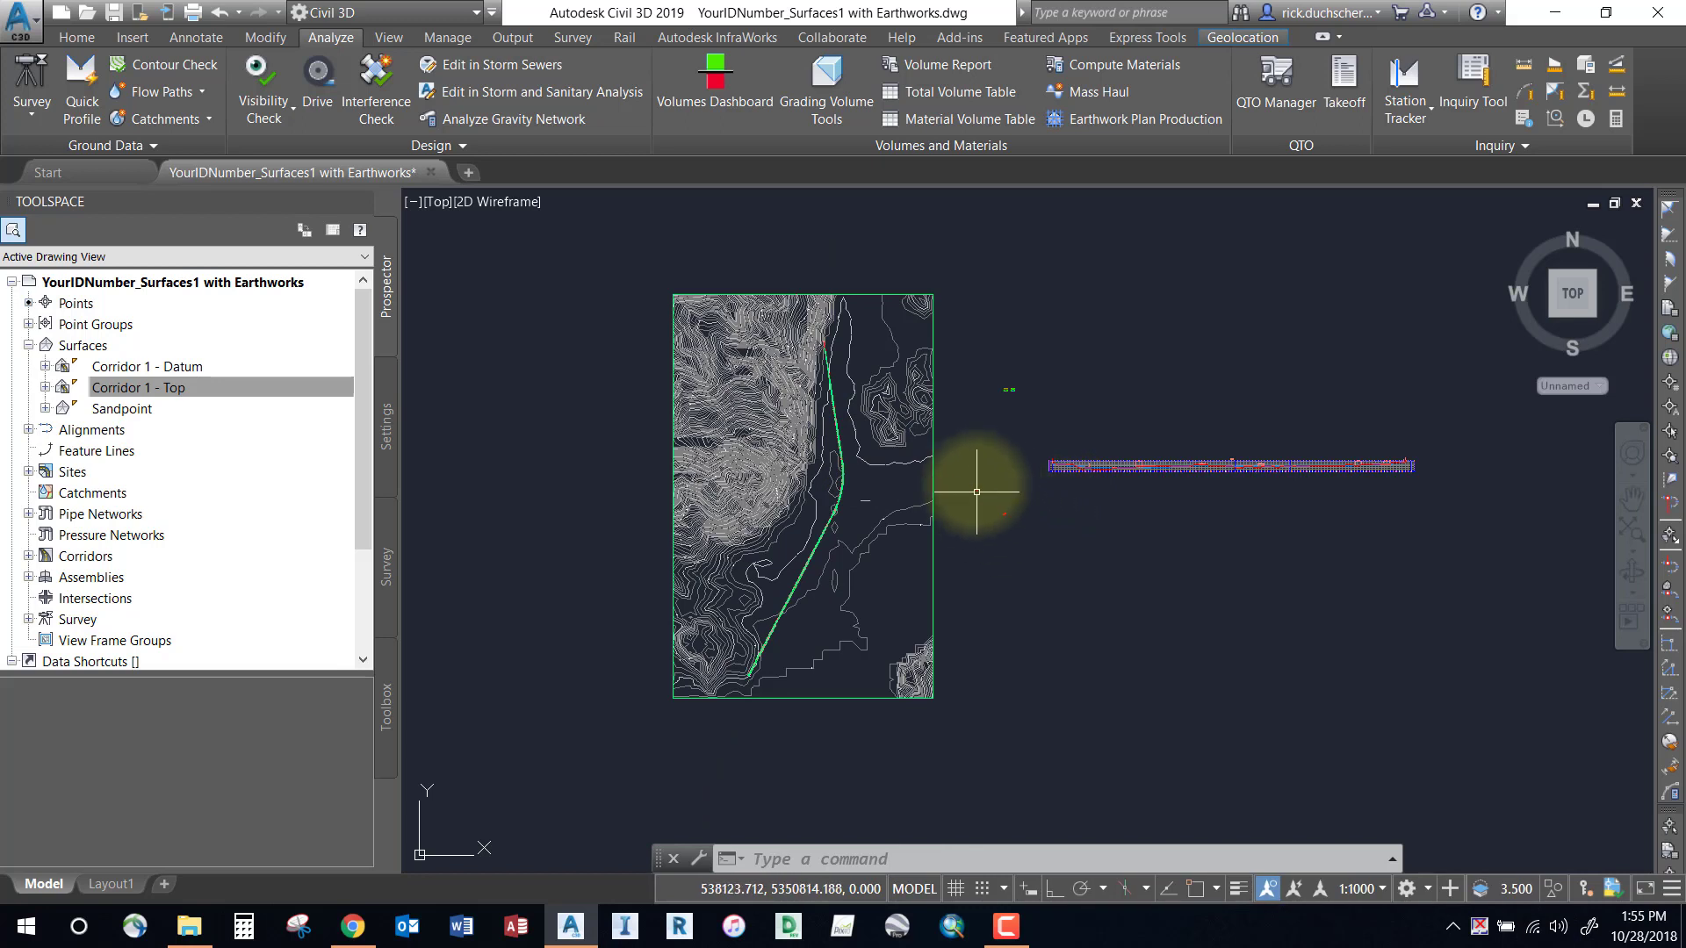
middle_click_drag(1038, 430, 1013, 474)
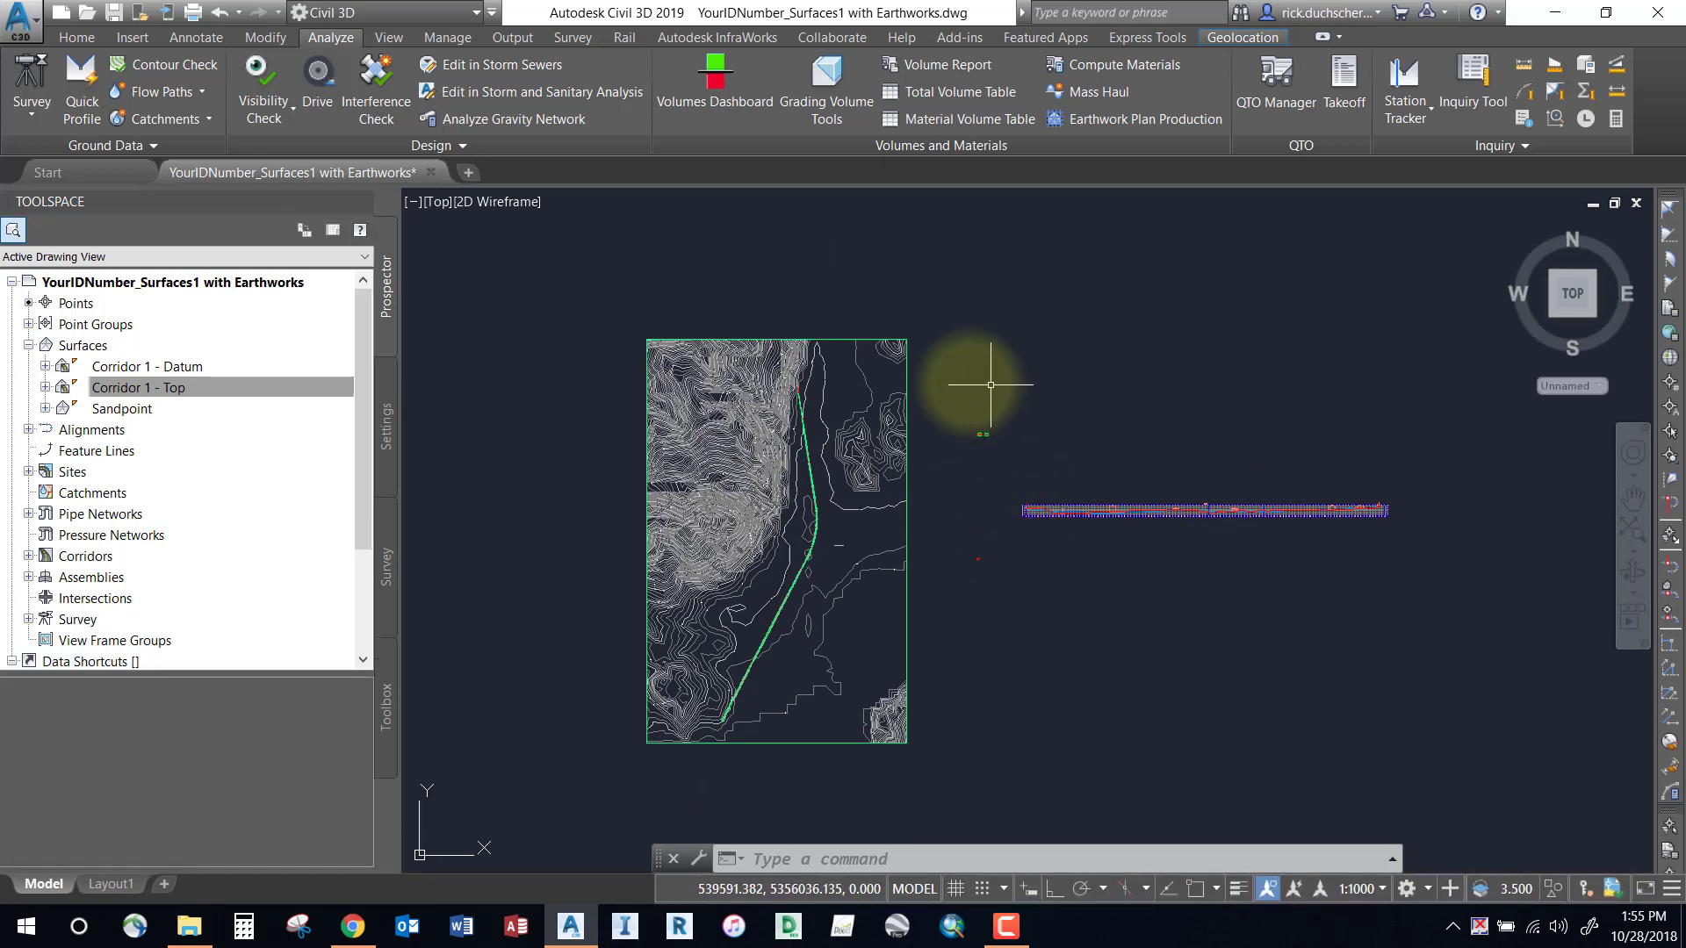
Step: Select My Alignment's Earthworks Sample Lines group and compute materials to produce its volume report
left_click(30, 429)
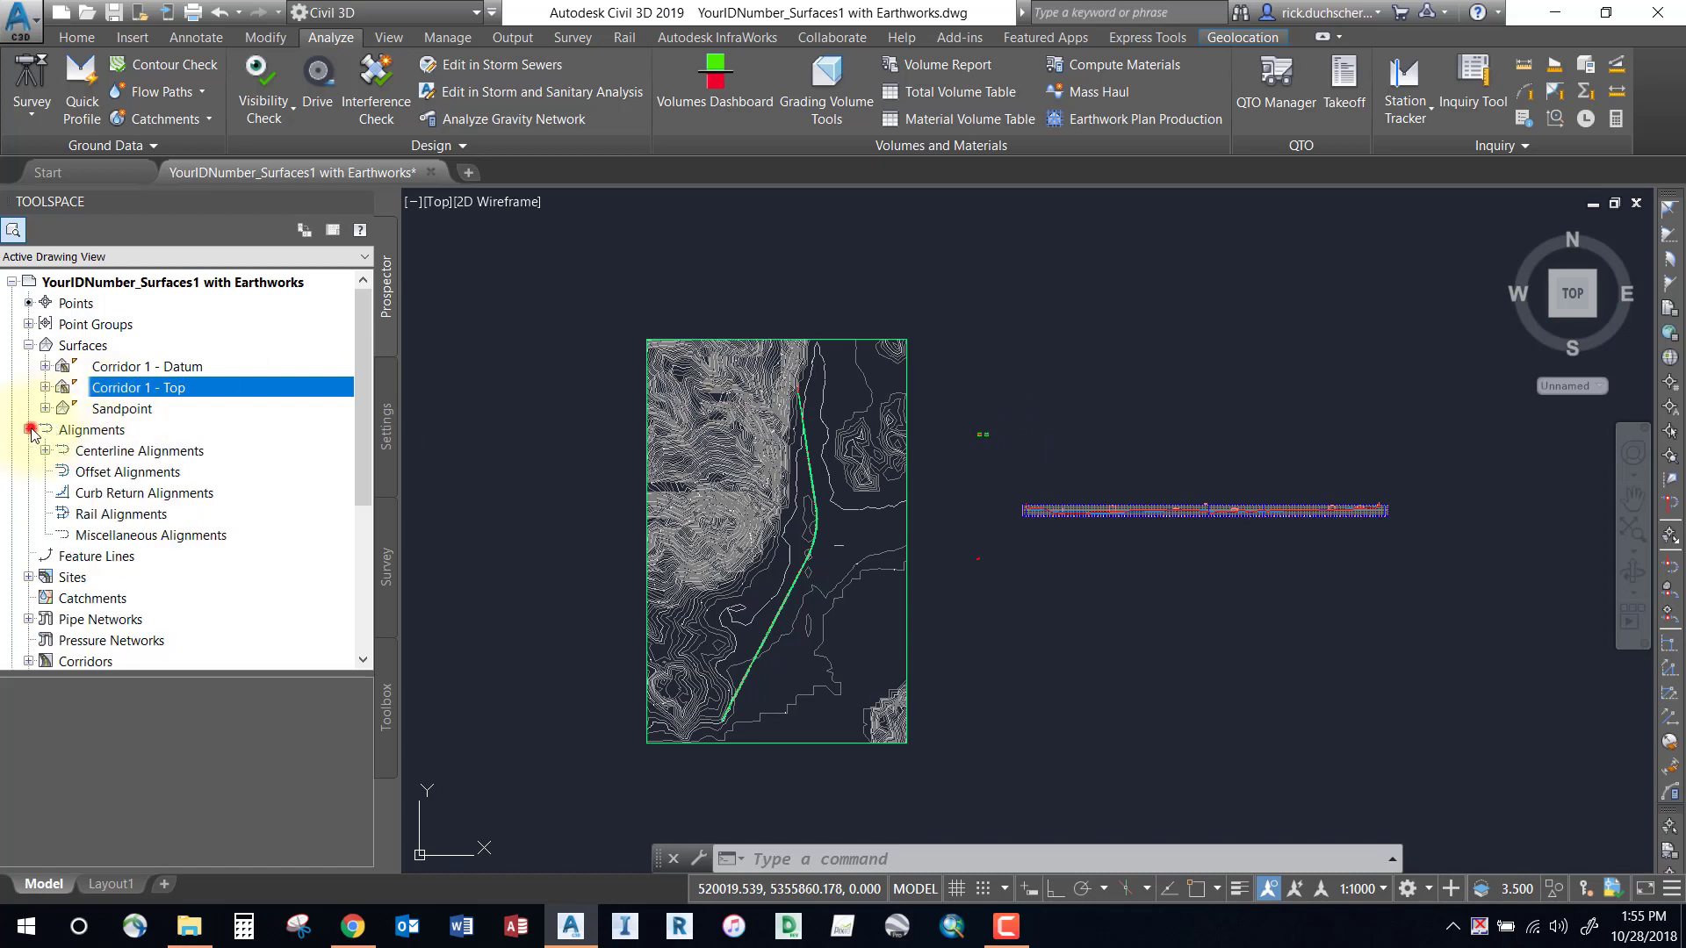
left_click(45, 450)
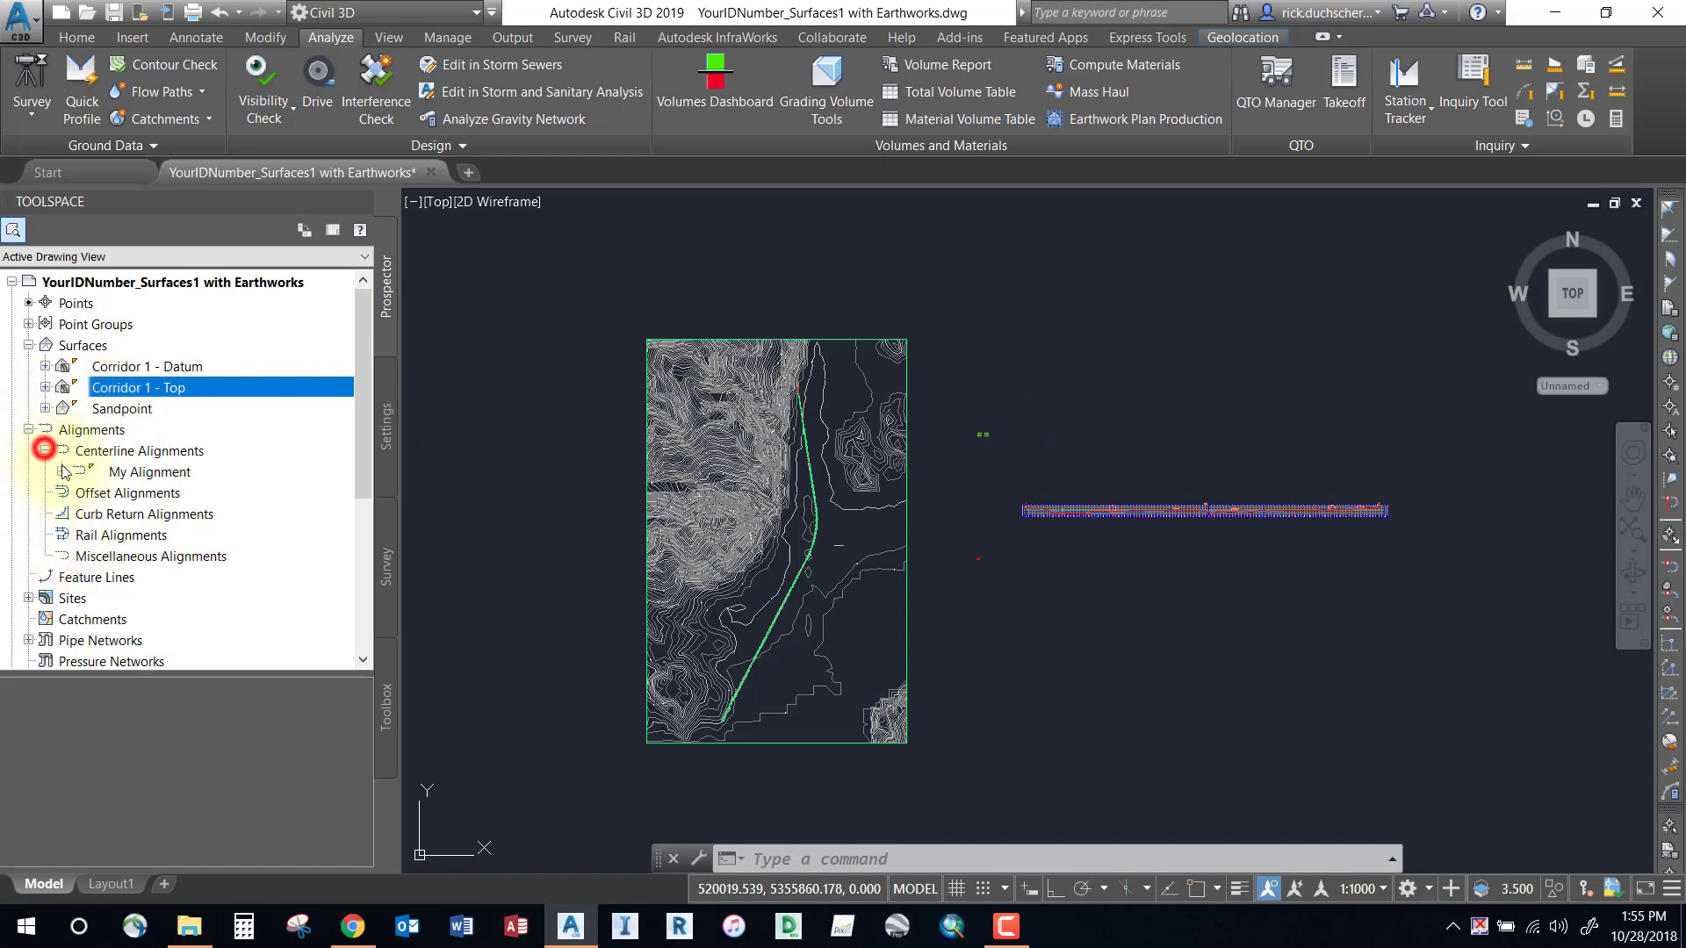
left_click(61, 471)
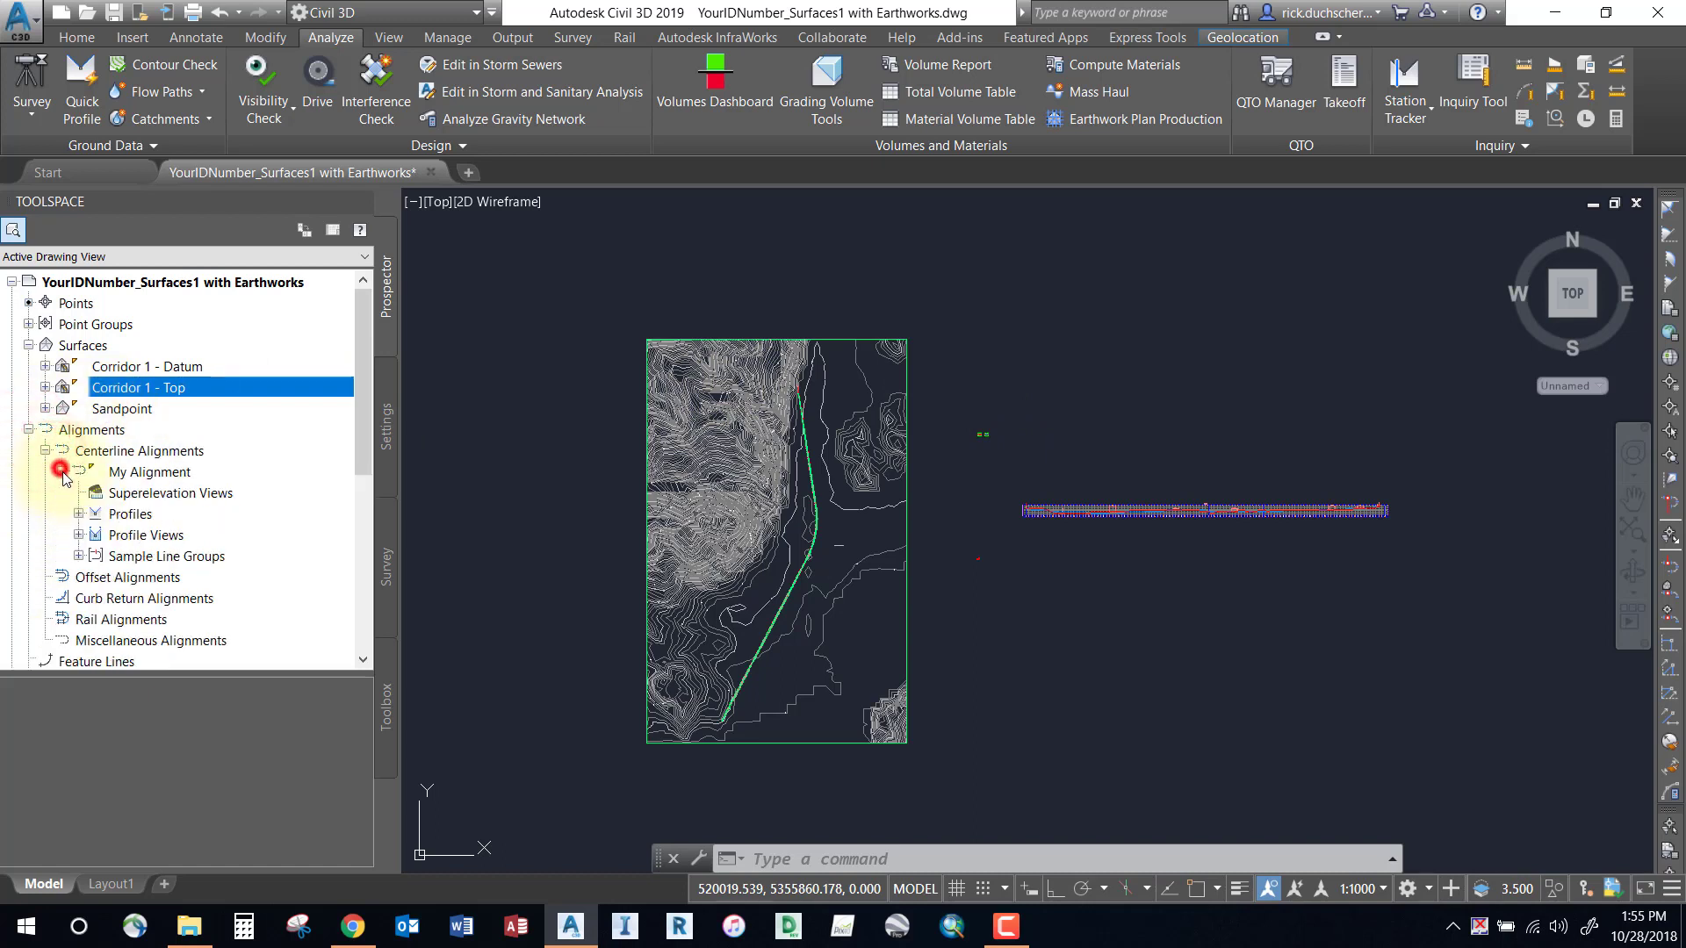
left_click(79, 556)
left_click(145, 578)
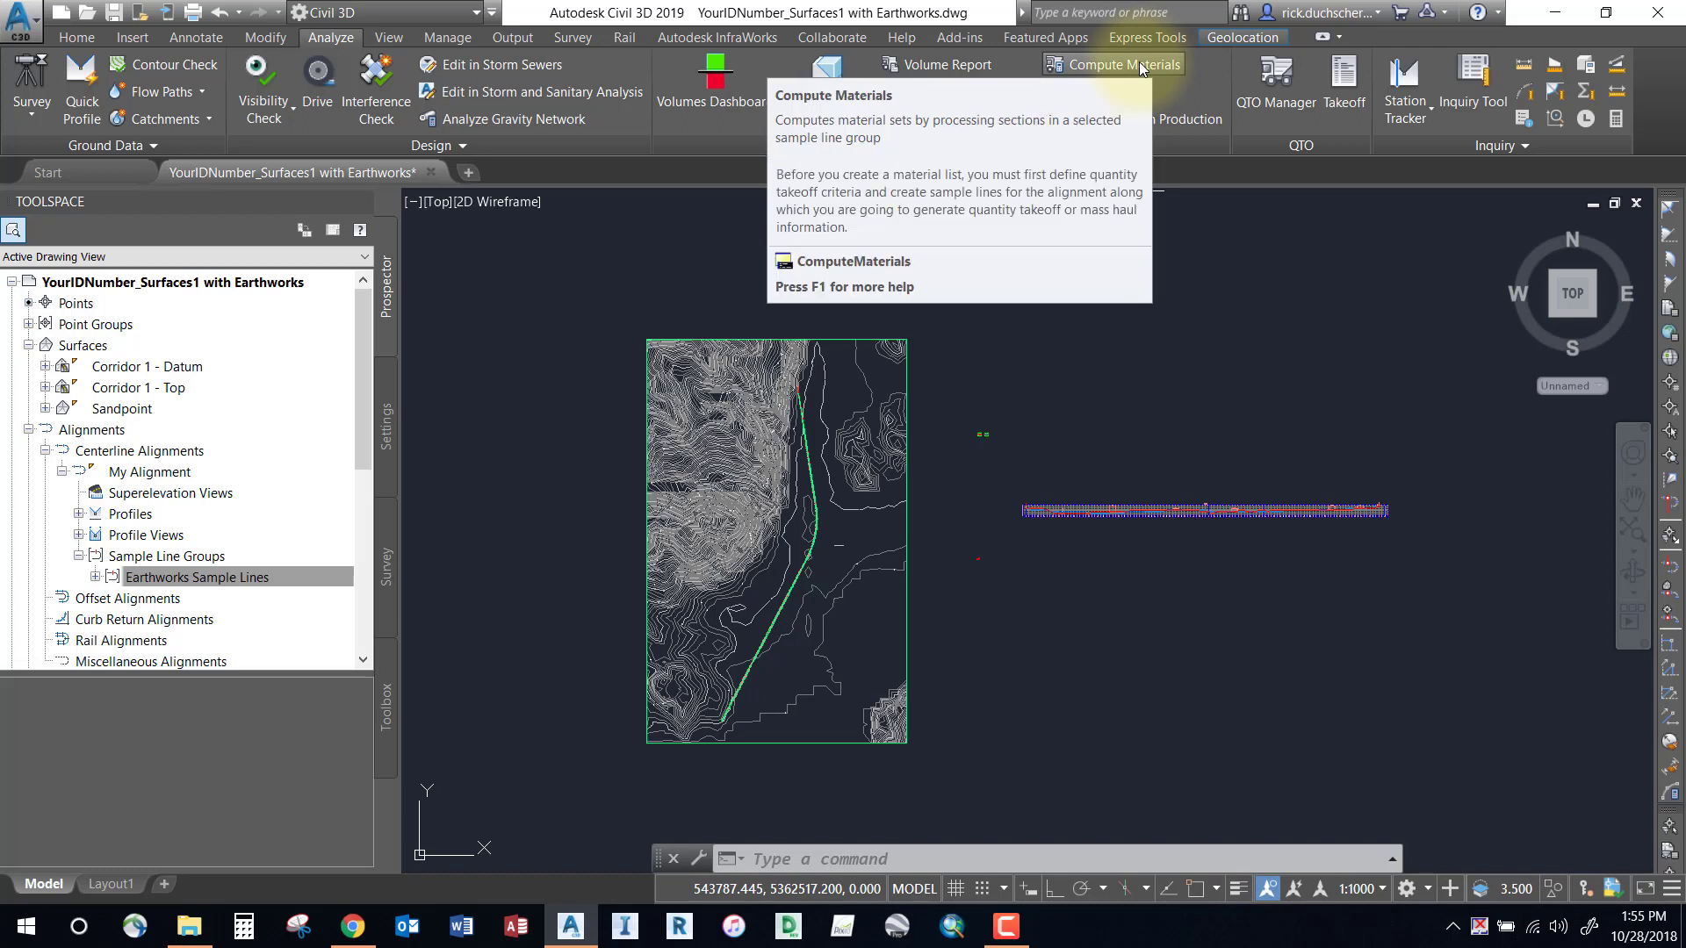
left_click(1164, 72)
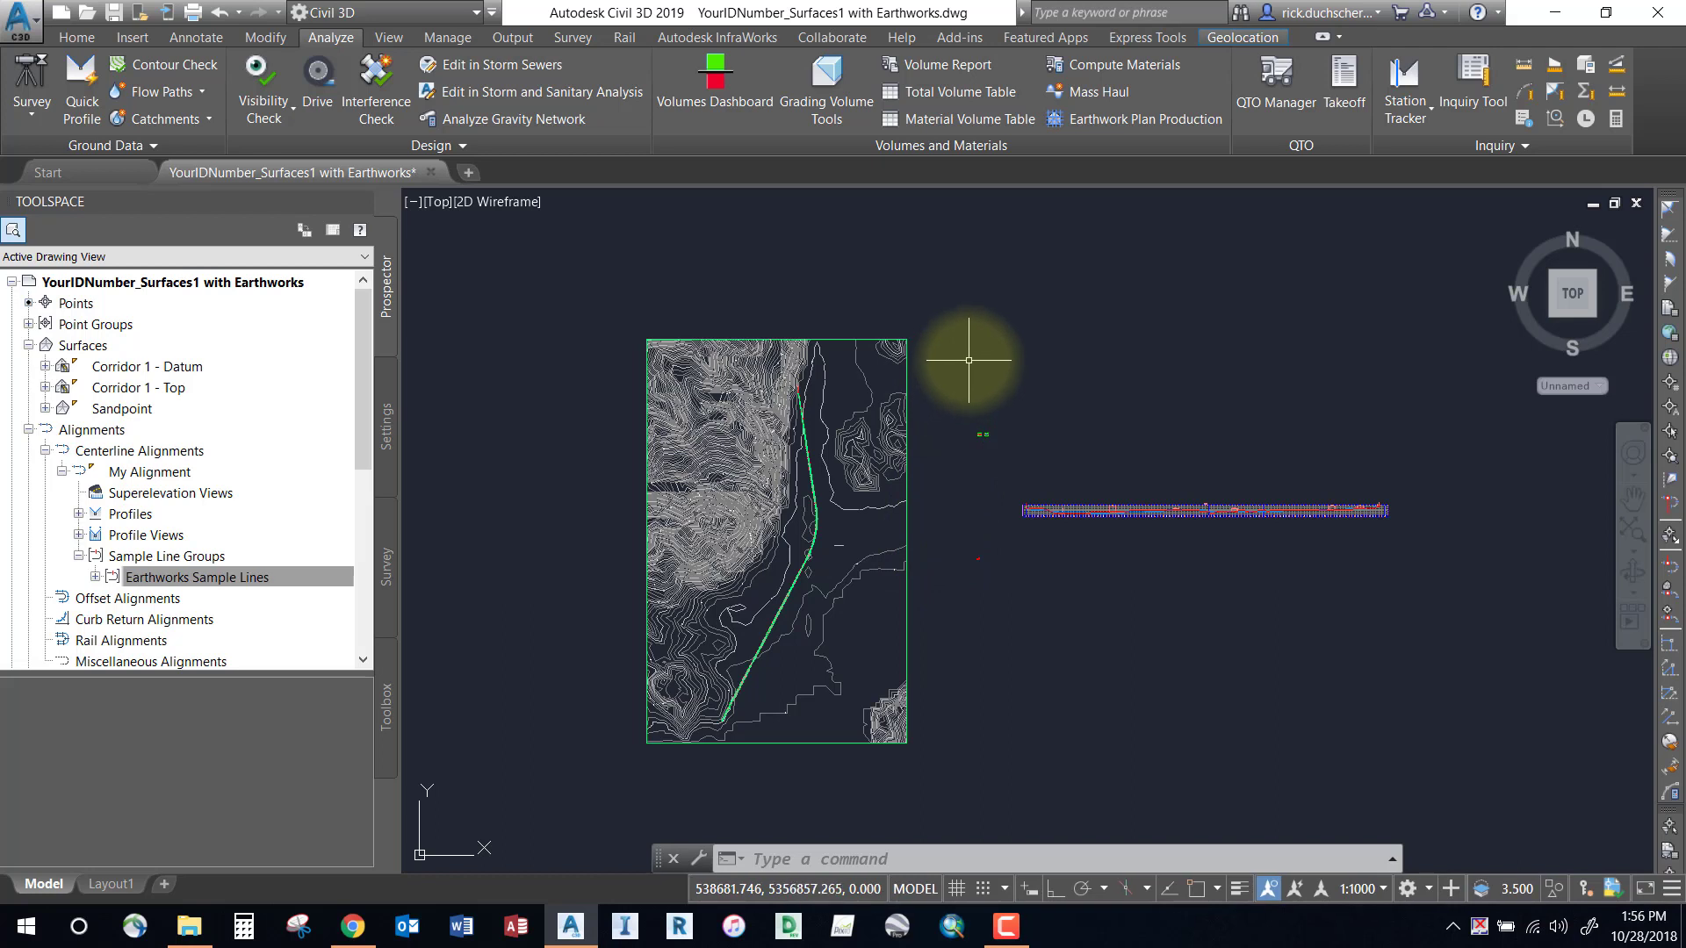
mouse_move(969, 360)
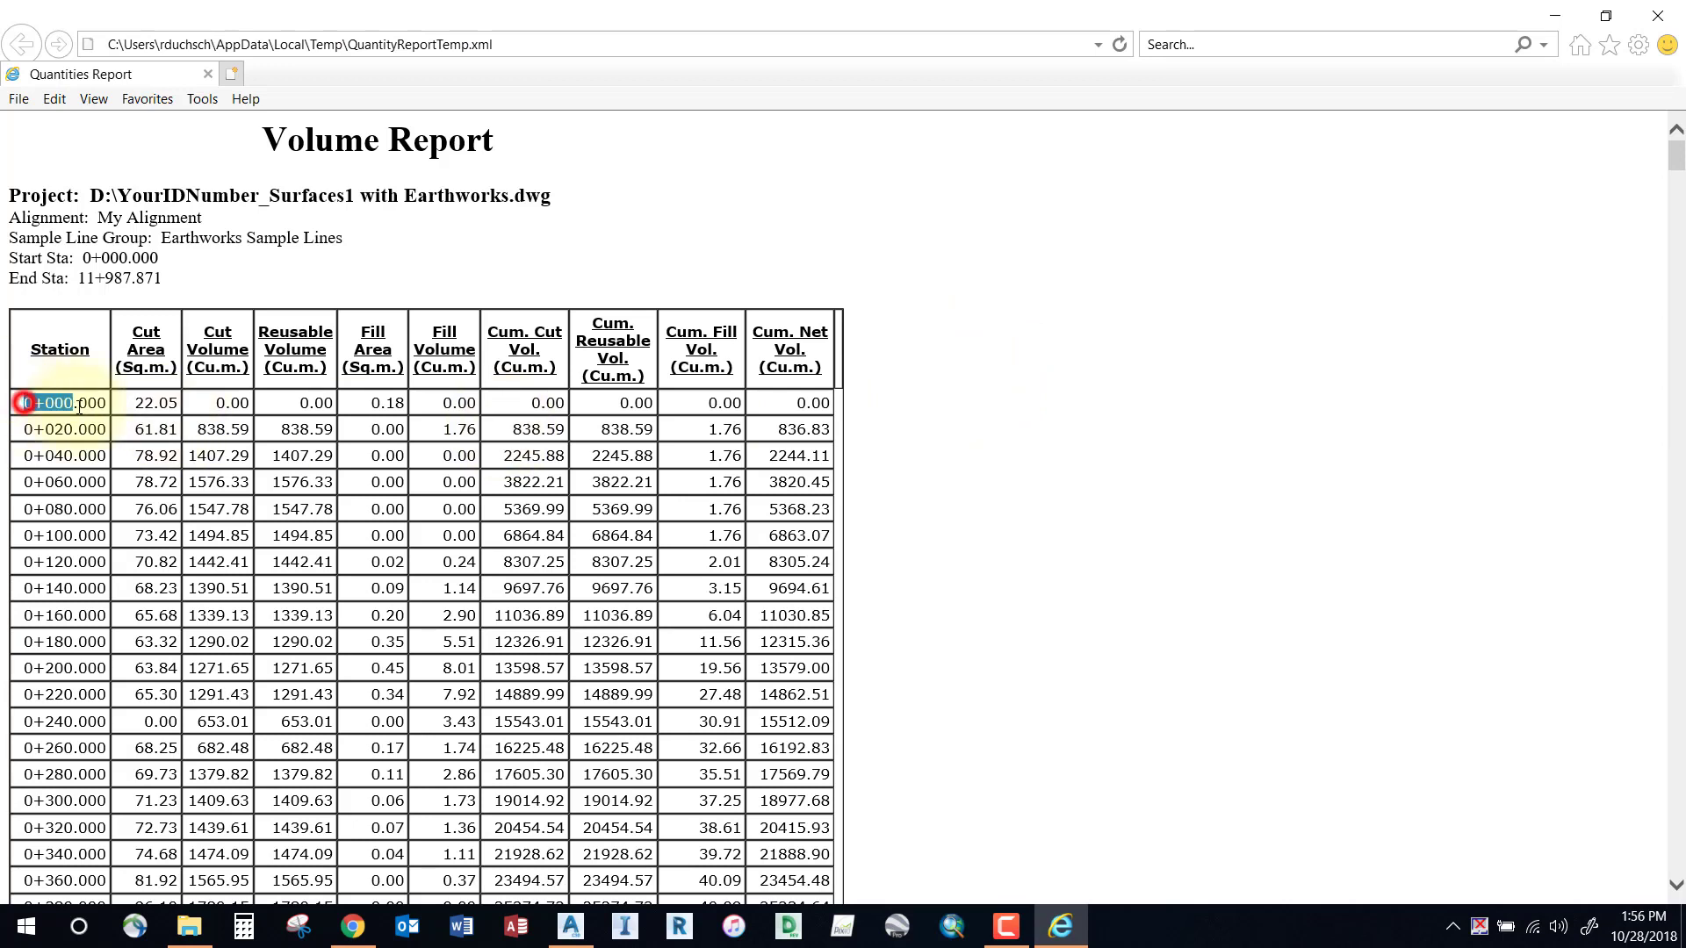
Step: Scroll the Volume Report from 0+000.000 to station 11+987.871, then close the browser window
left_click_drag(78, 406, 107, 404)
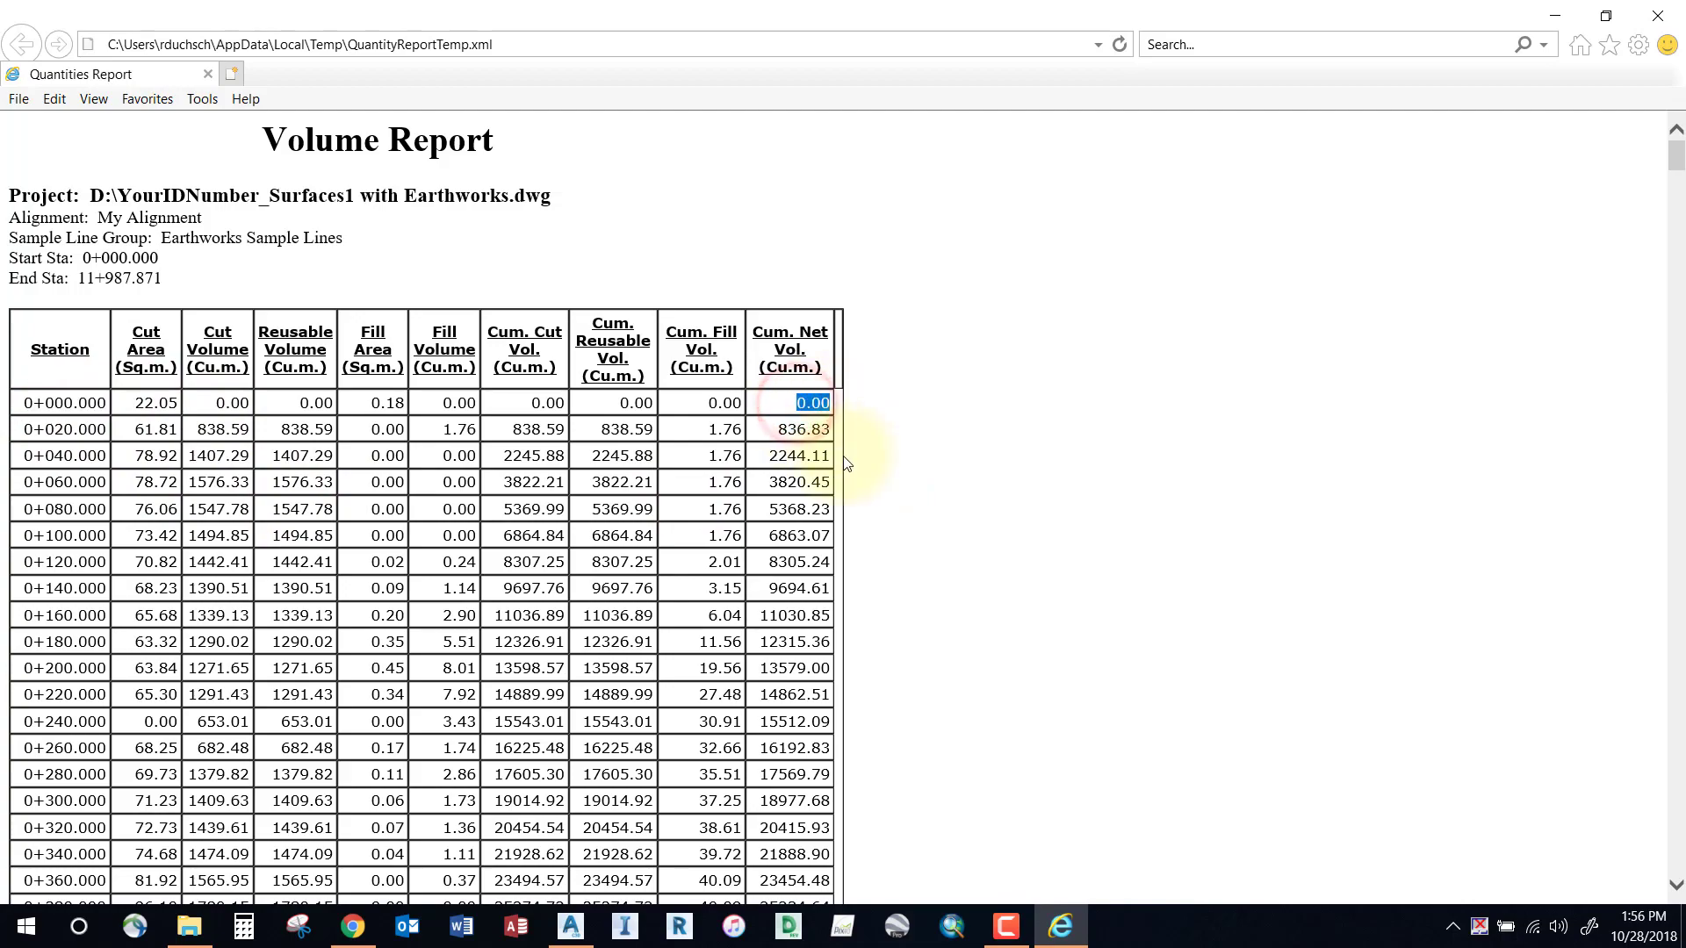
scroll(843, 456, "down", 10)
scroll(843, 461, "down", 20)
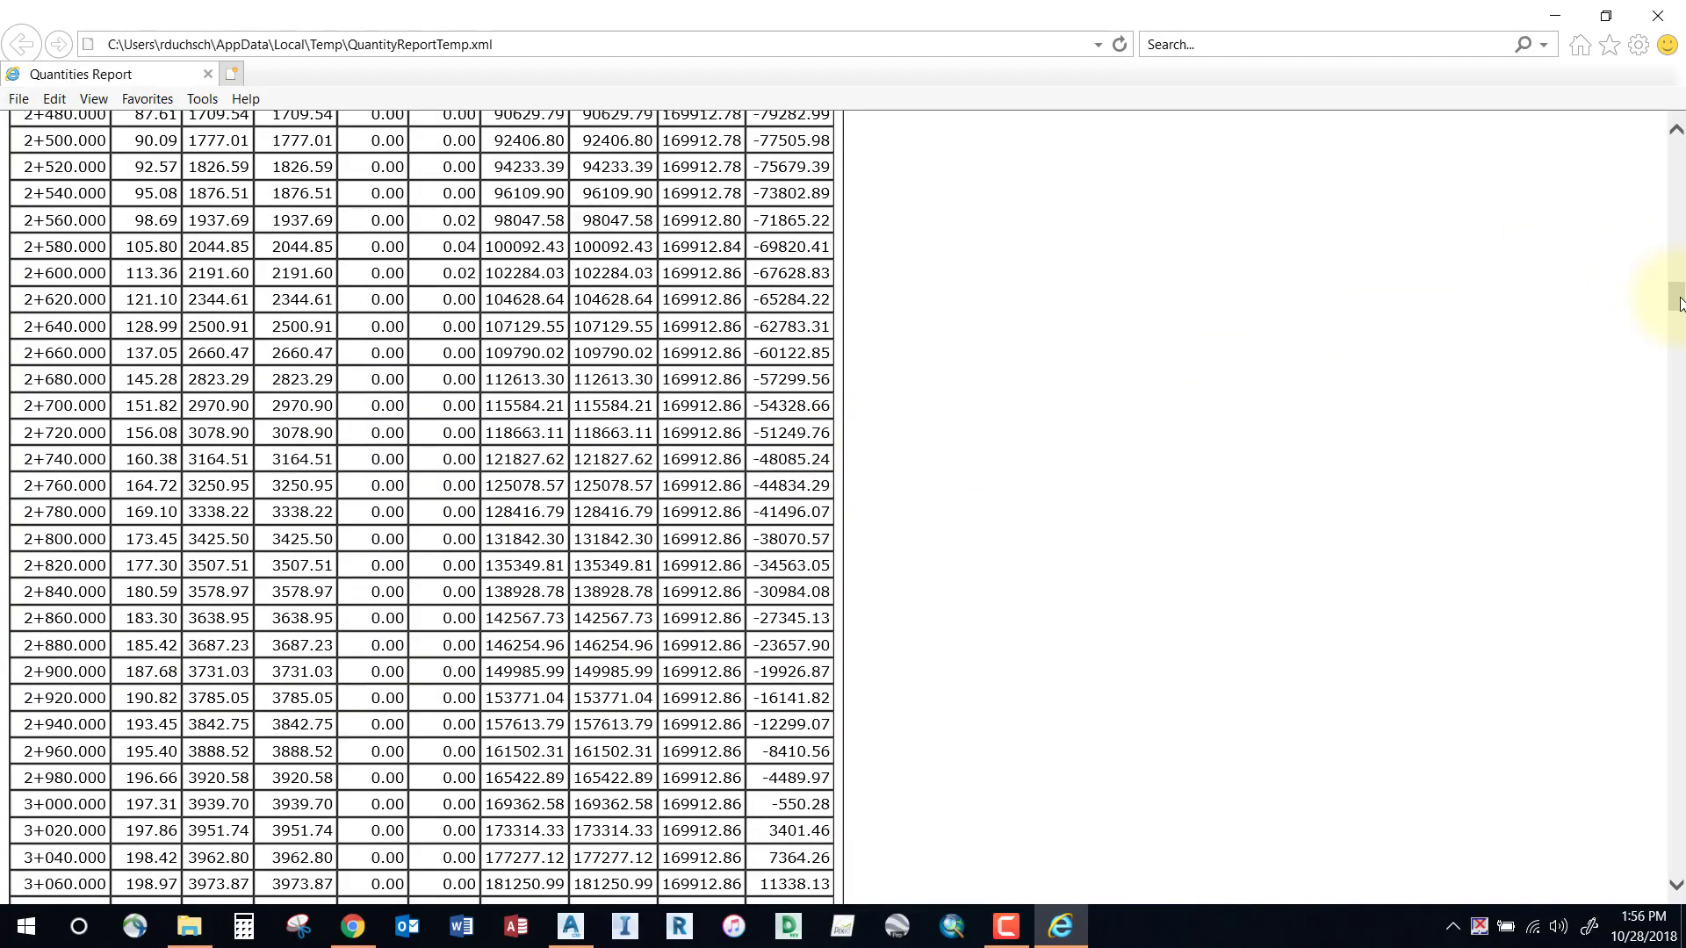
left_click_drag(1677, 296, 1614, 903)
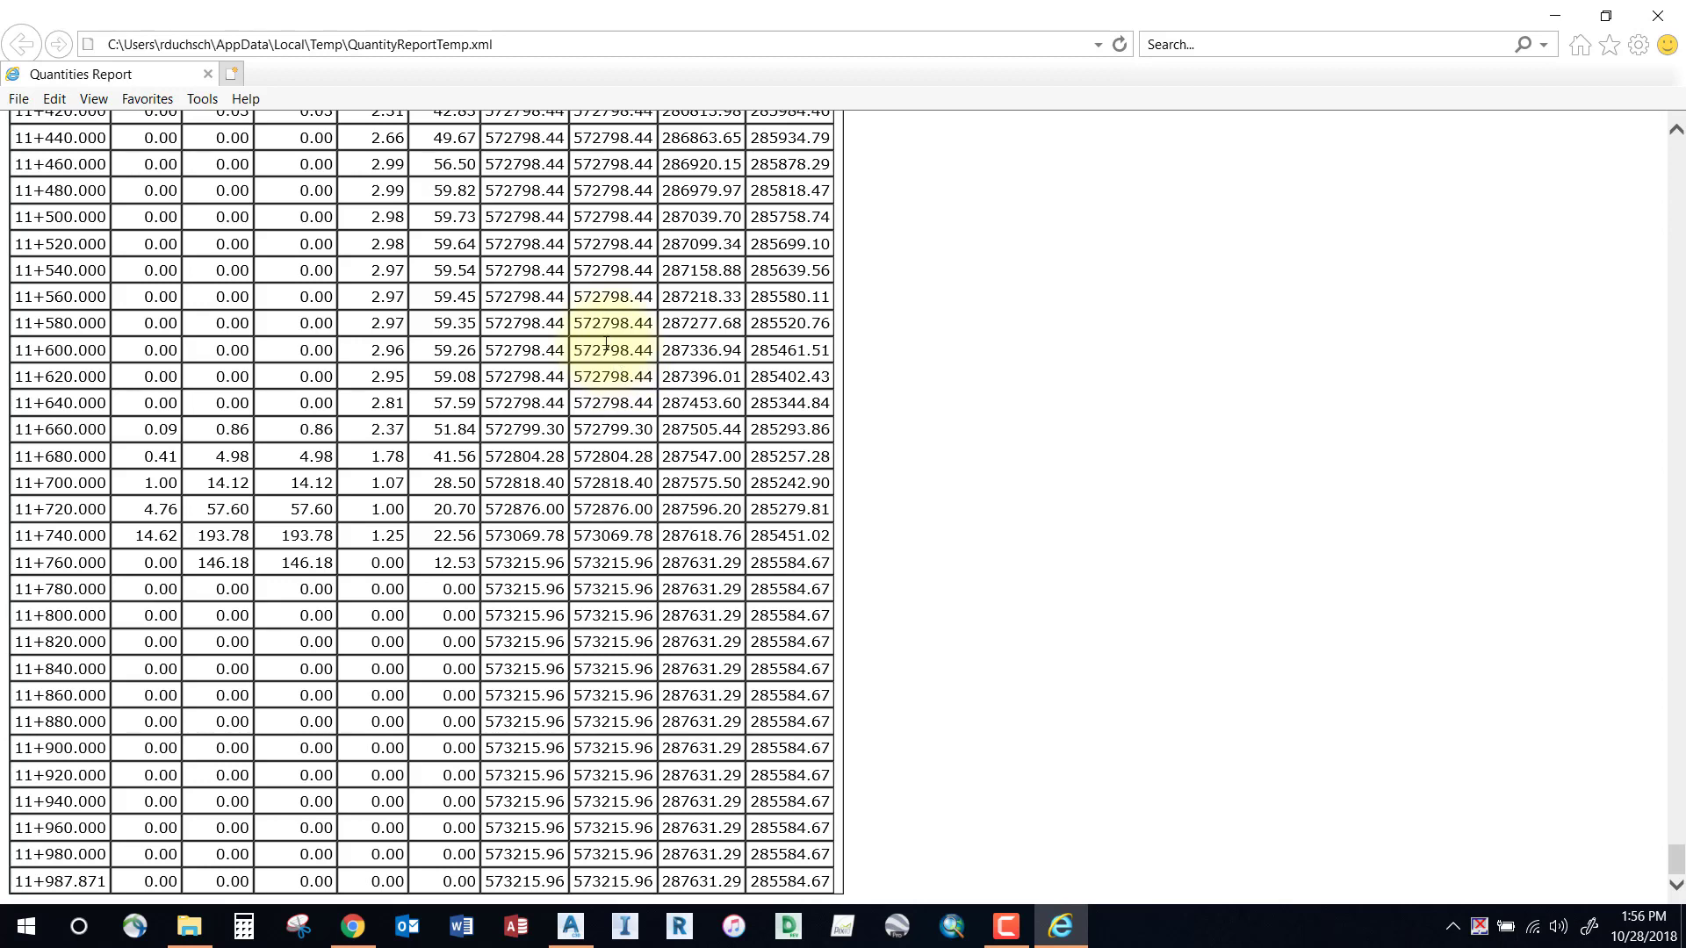
left_click(1660, 17)
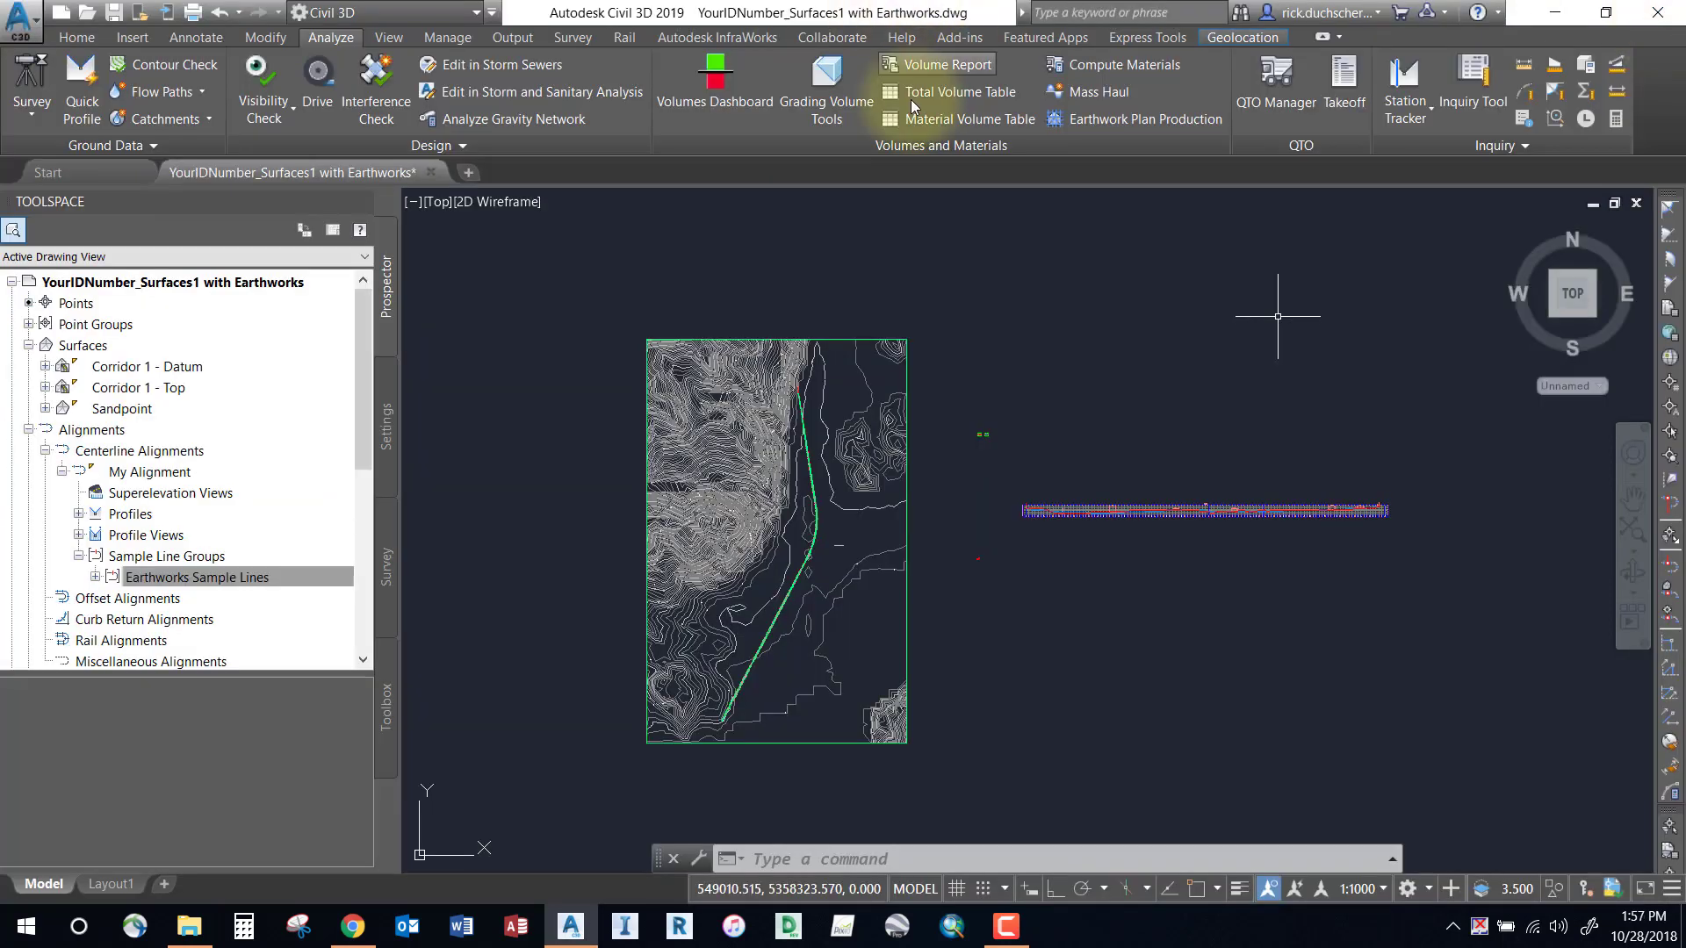
Step: Run the Mass Haul wizard with My Alignment, Earthworks Sample Lines and Total Volume, then create the diagram
left_click(333, 37)
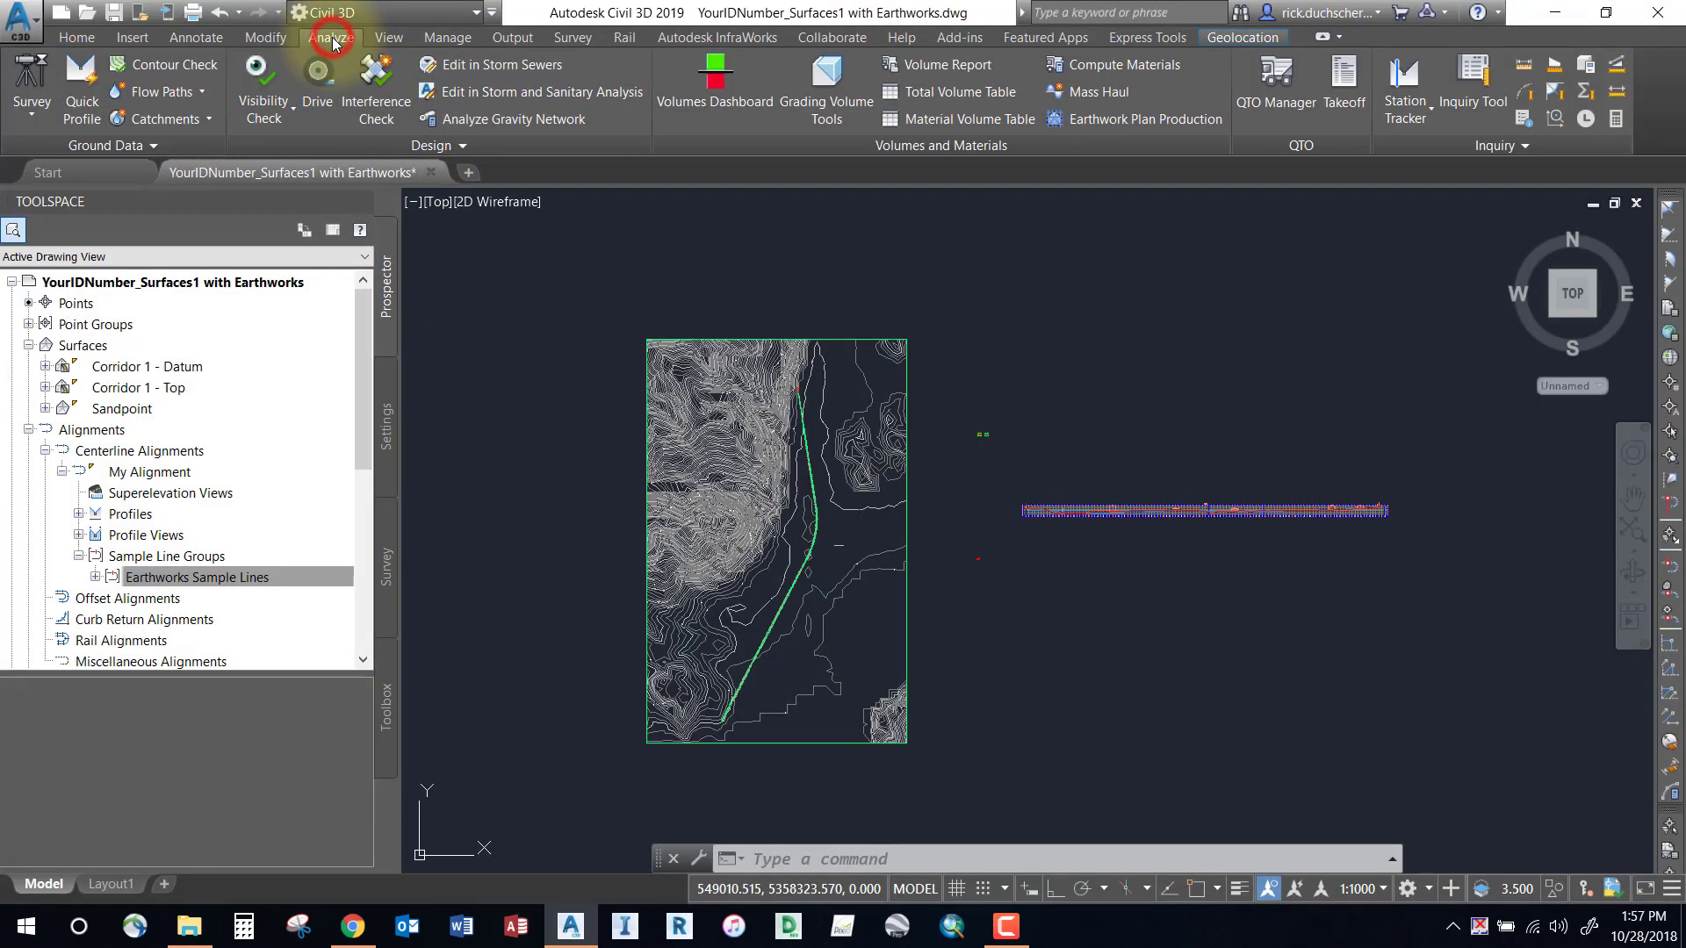
left_click(1094, 93)
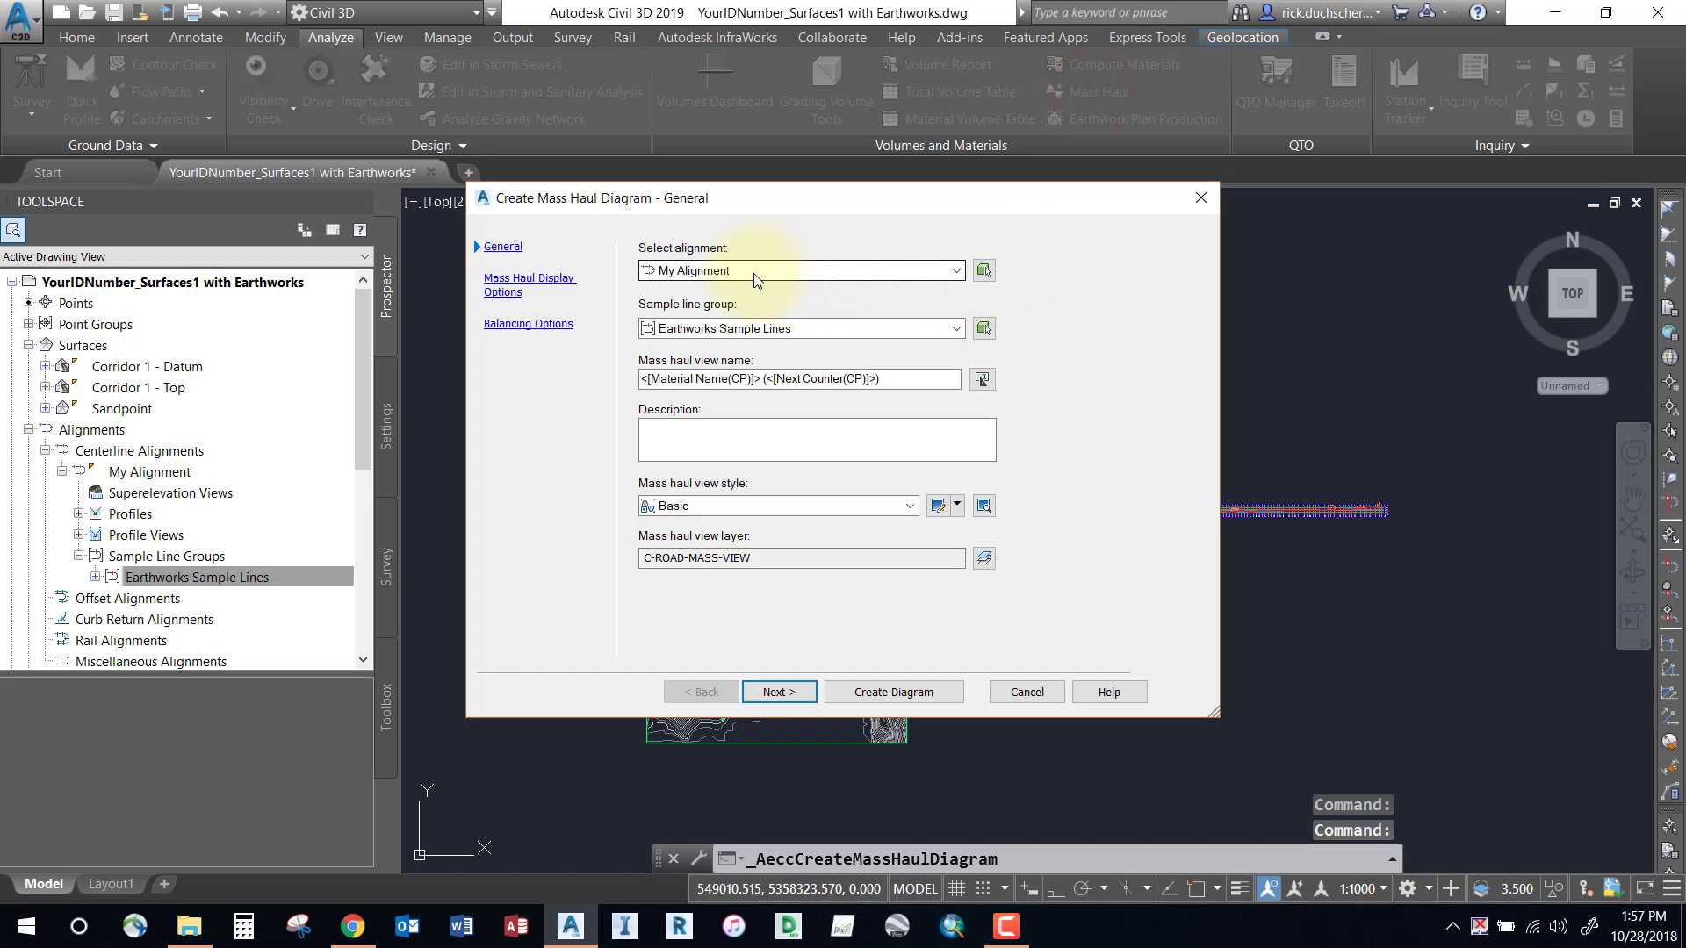
left_click(755, 278)
left_click(753, 273)
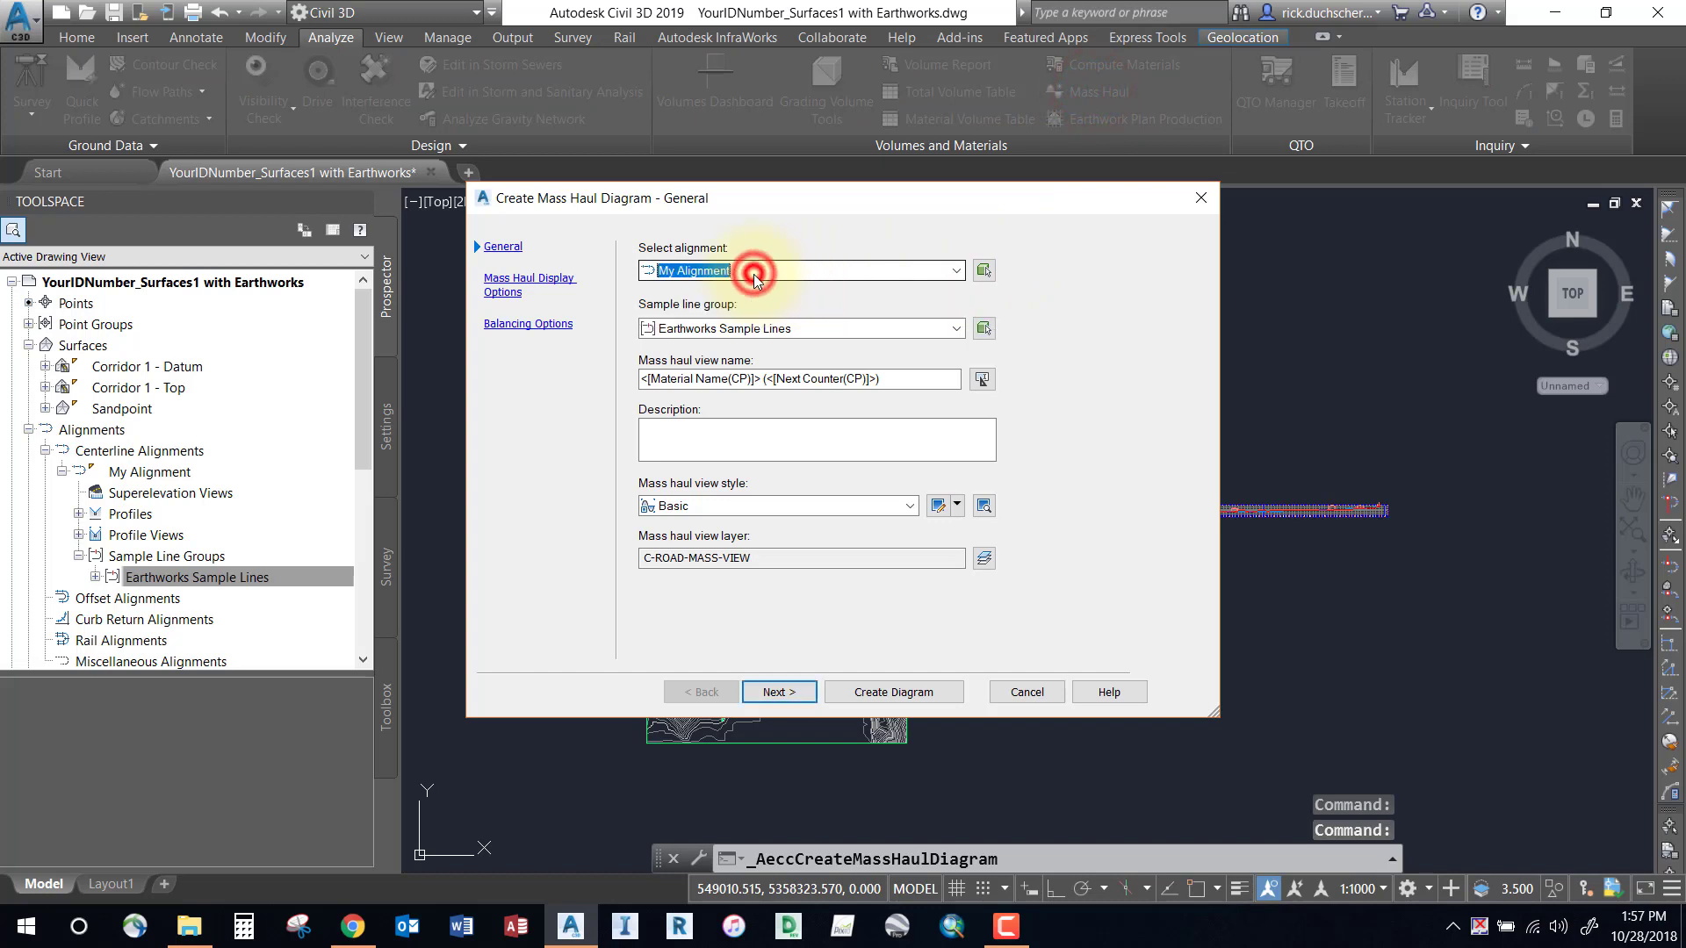
left_click(738, 331)
left_click(738, 331)
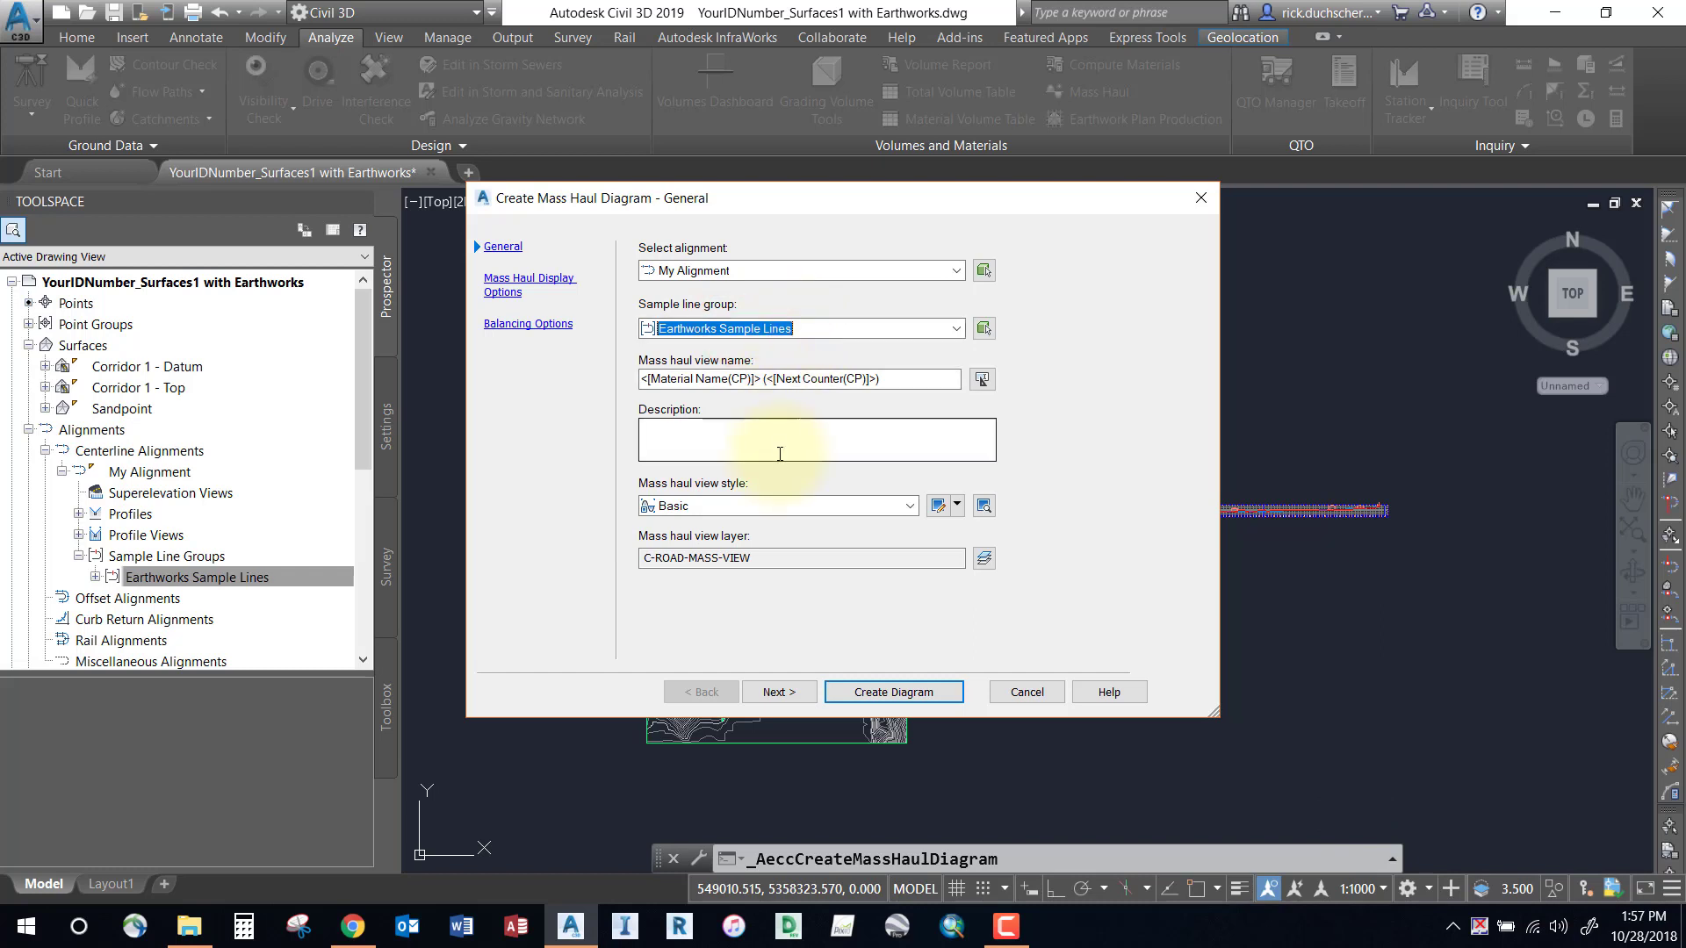
left_click(778, 694)
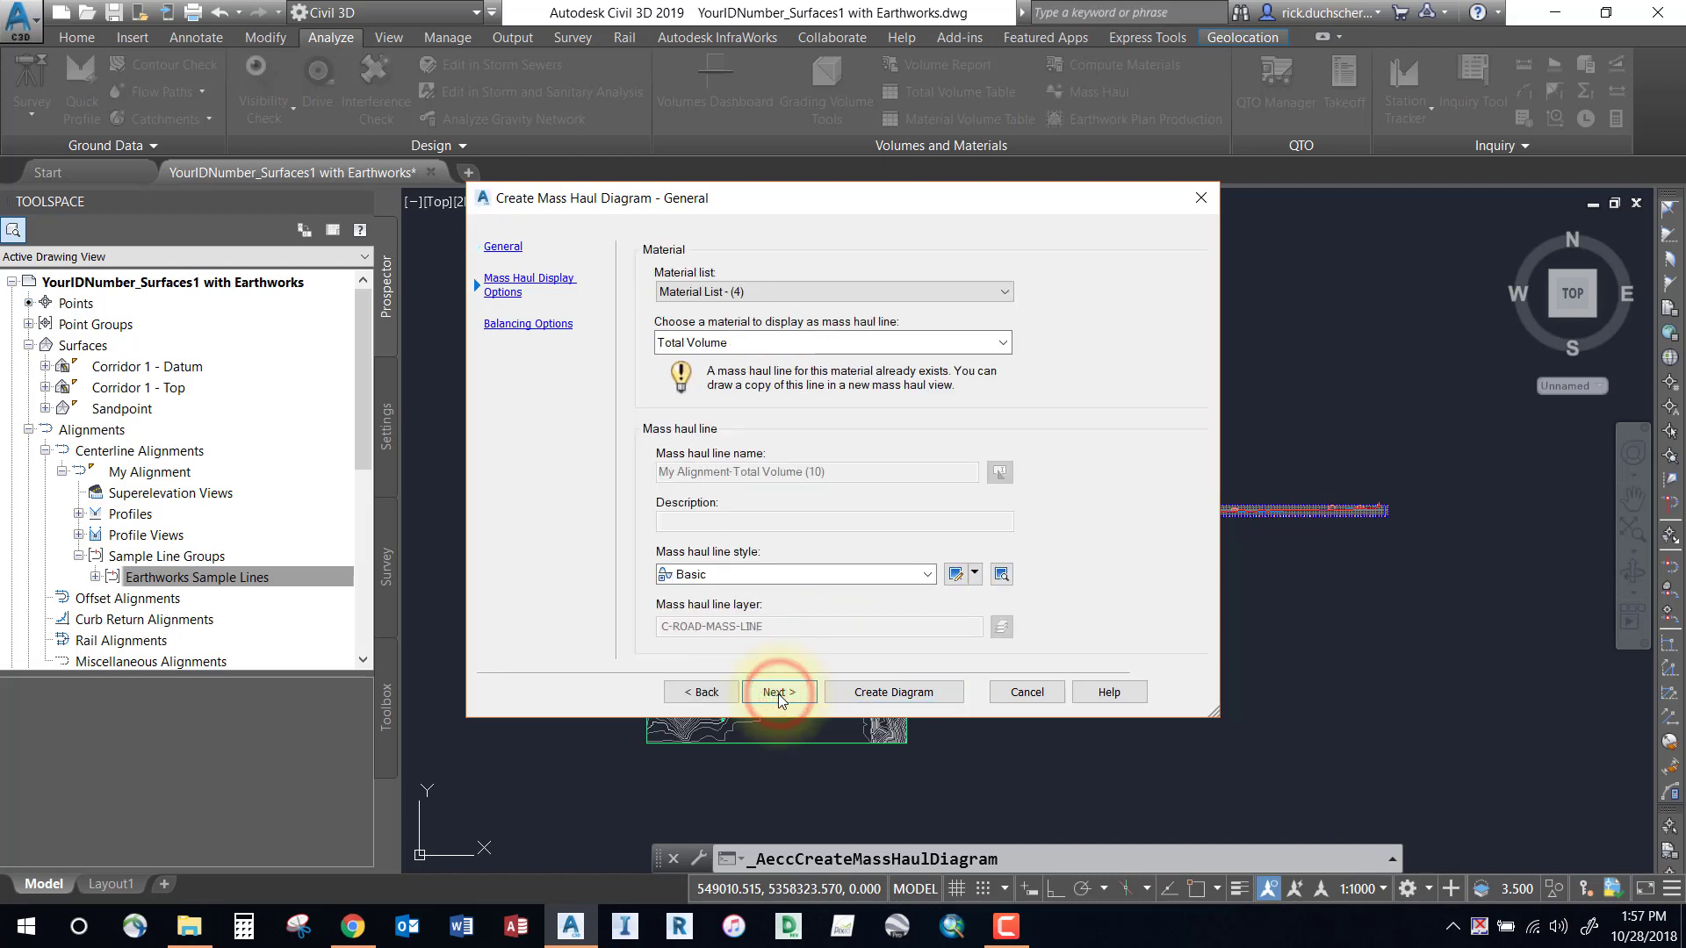
left_click(742, 344)
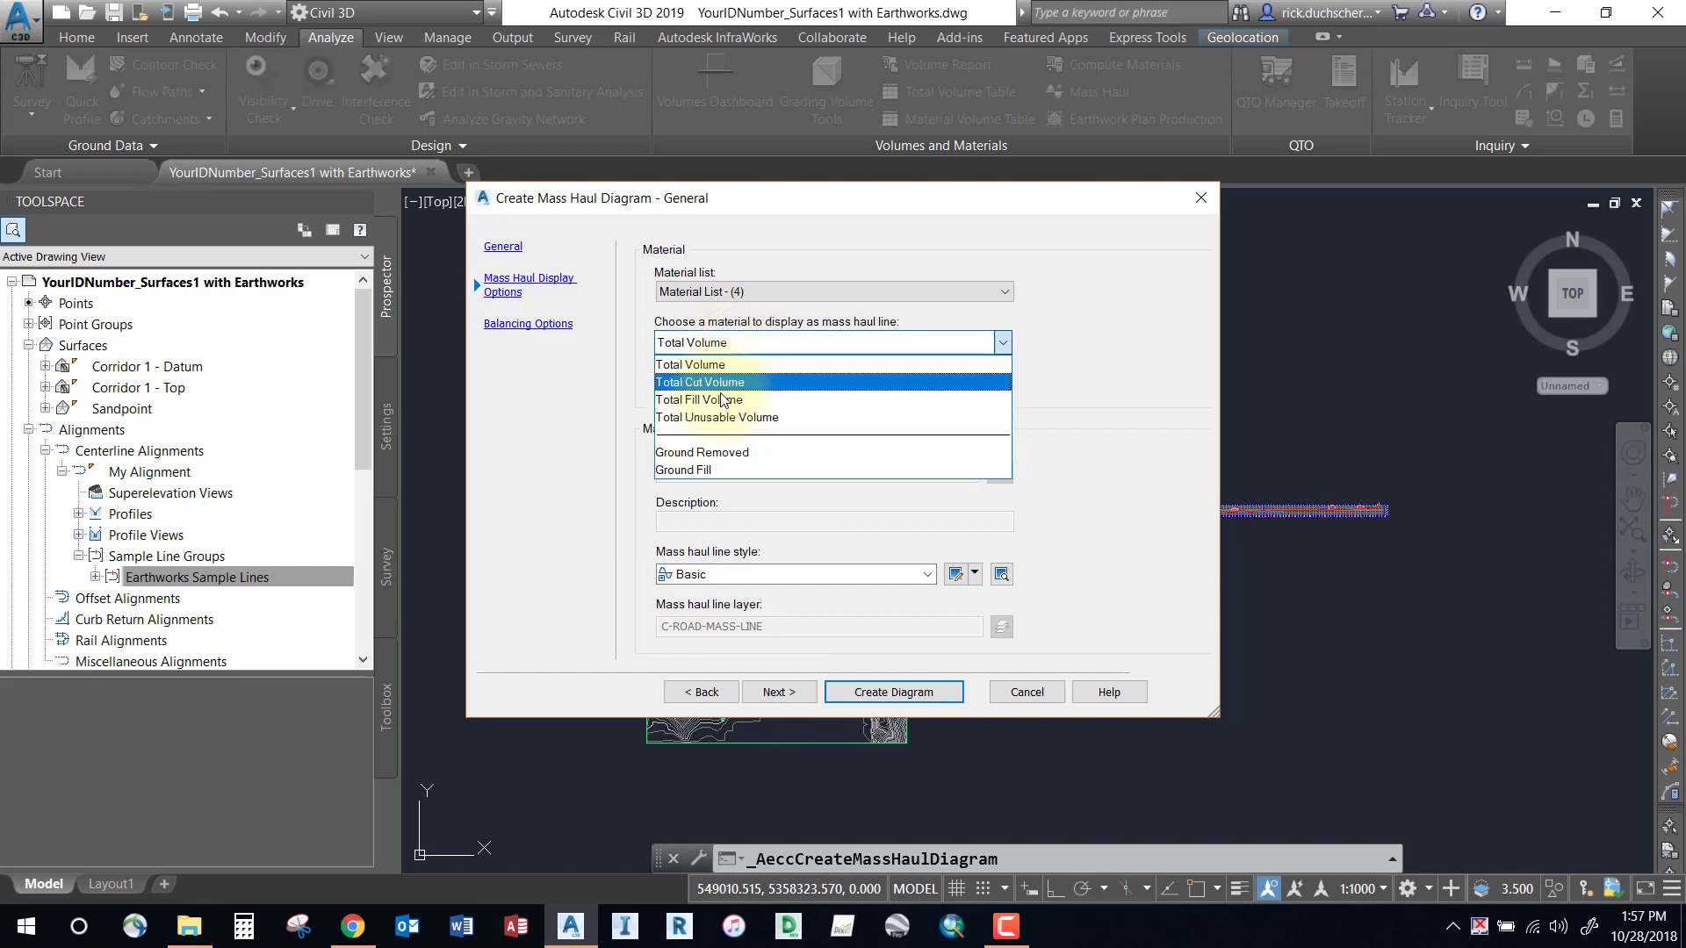
left_click(747, 325)
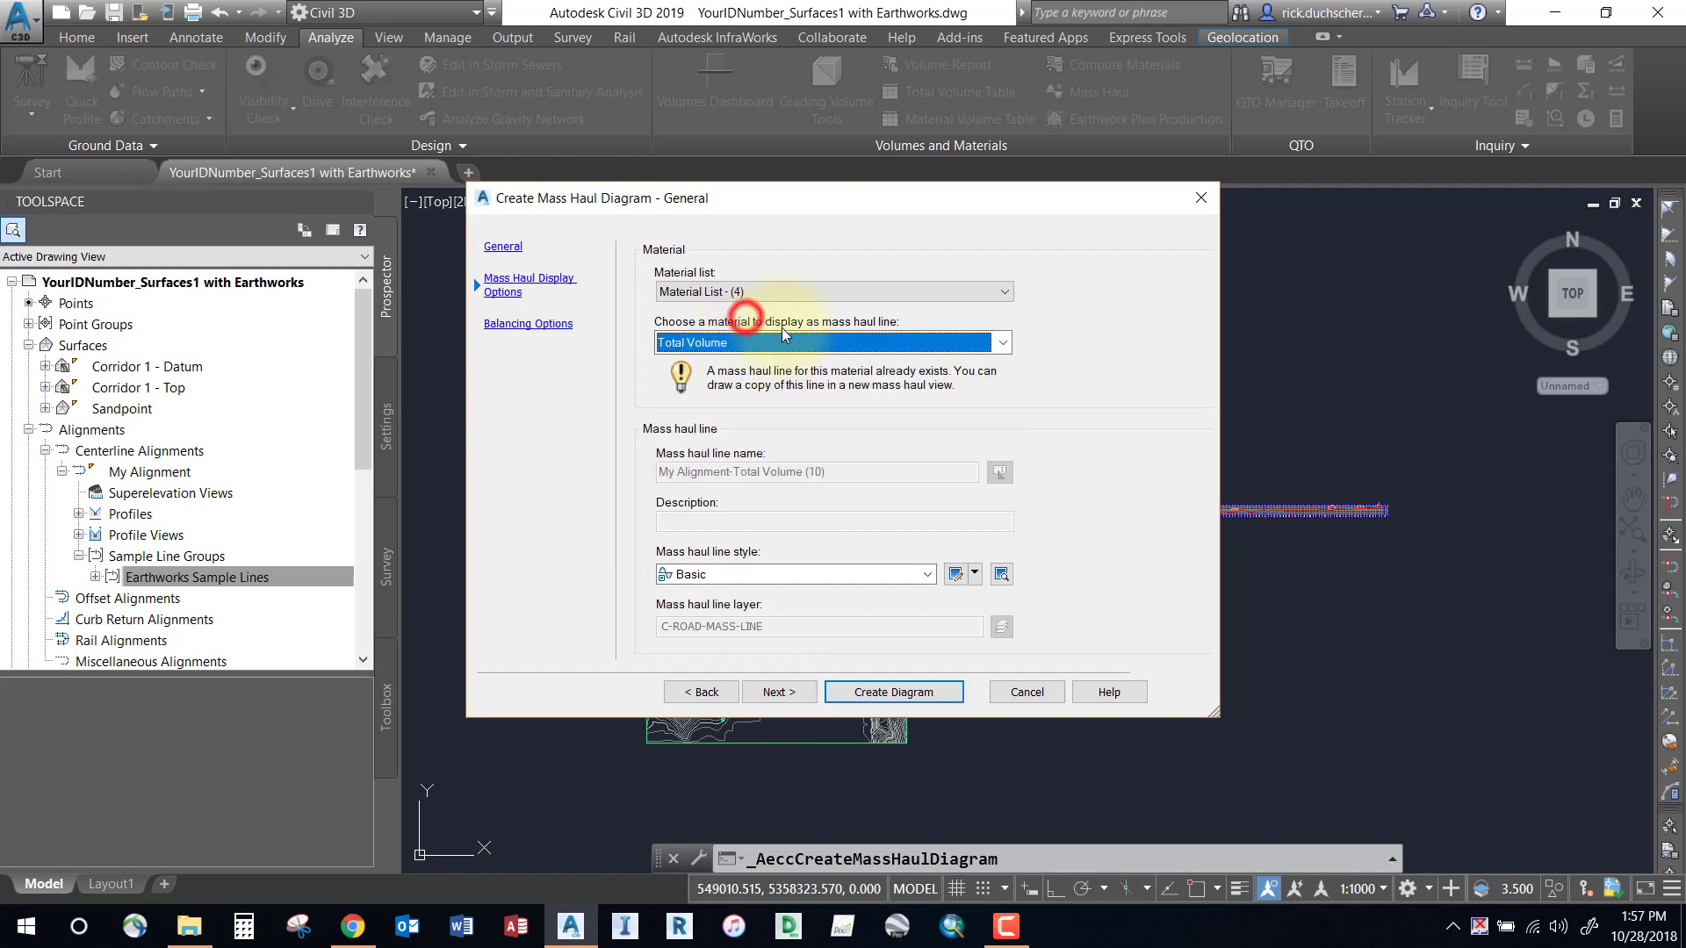
left_click(770, 696)
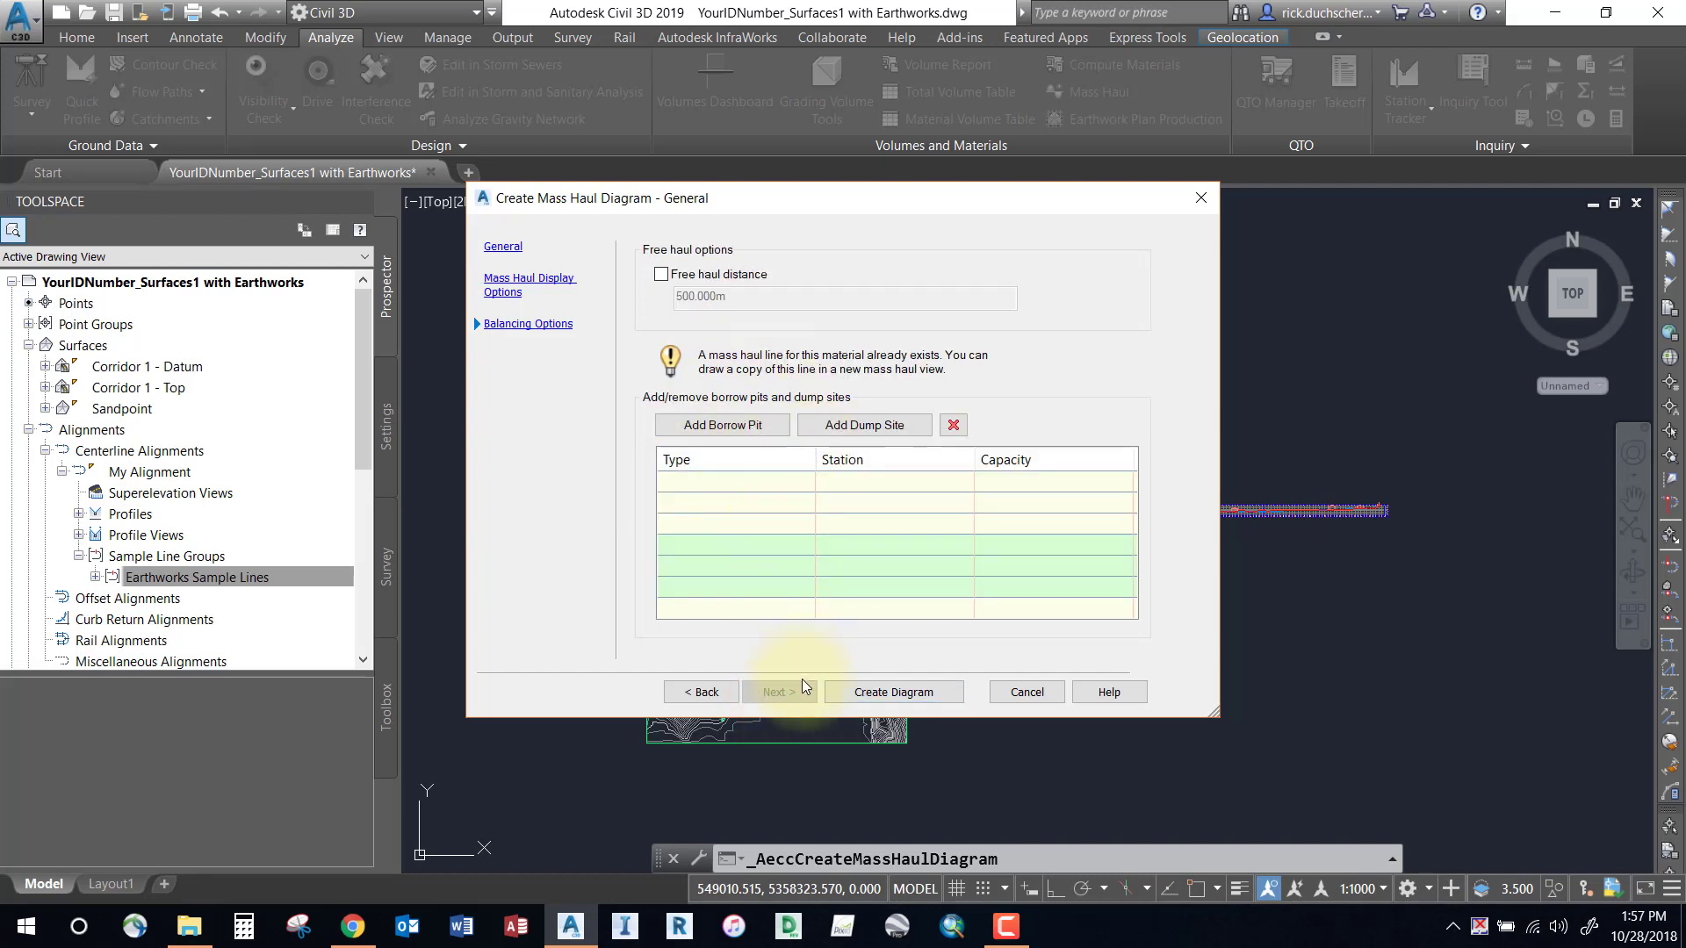
left_click(896, 693)
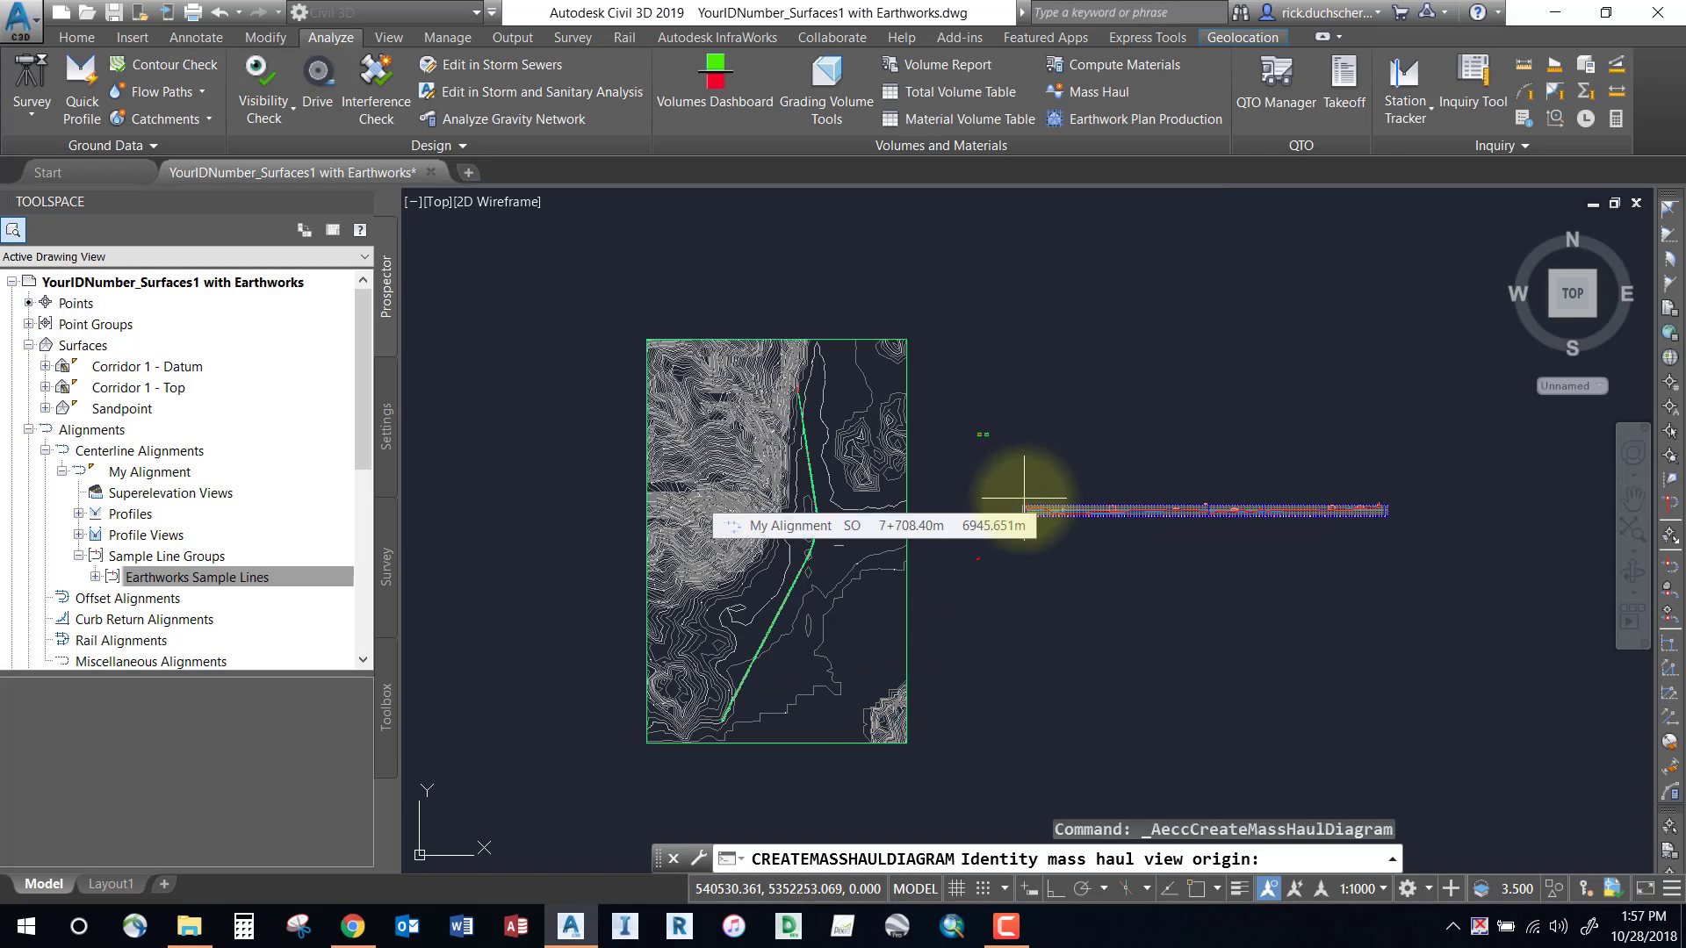
Step: Place the mass haul view in the drawing and bring the left ends of both graphs into view
left_click(1024, 498)
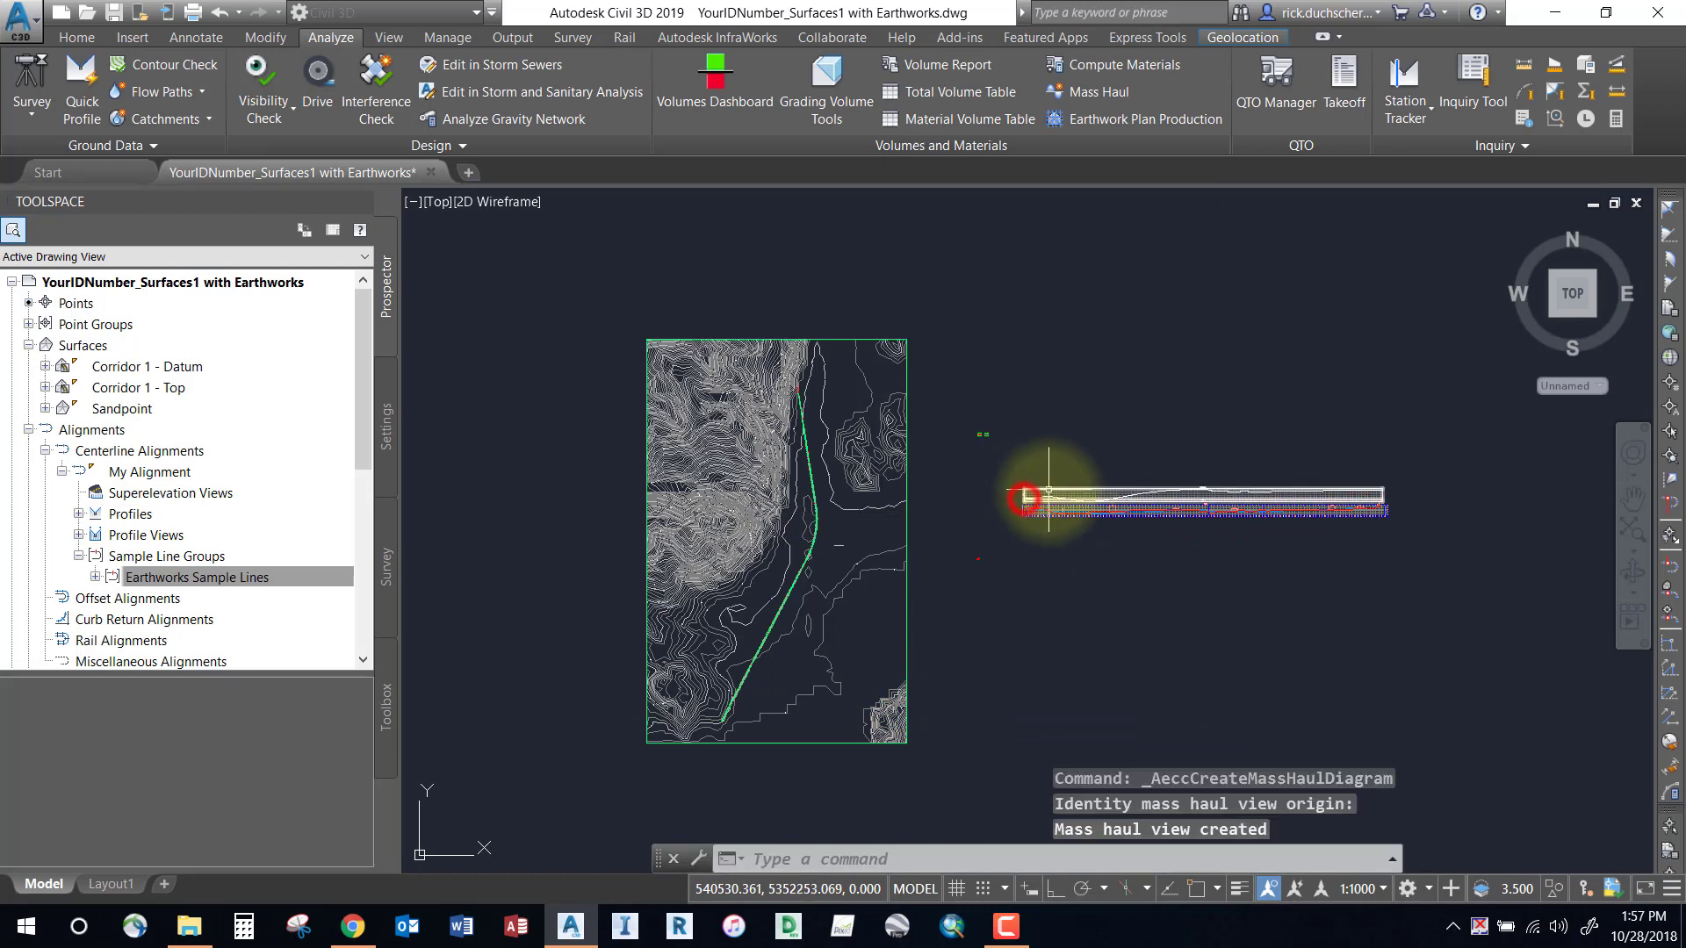
scroll(1034, 498, "up", 2)
scroll(1027, 501, "up", 5)
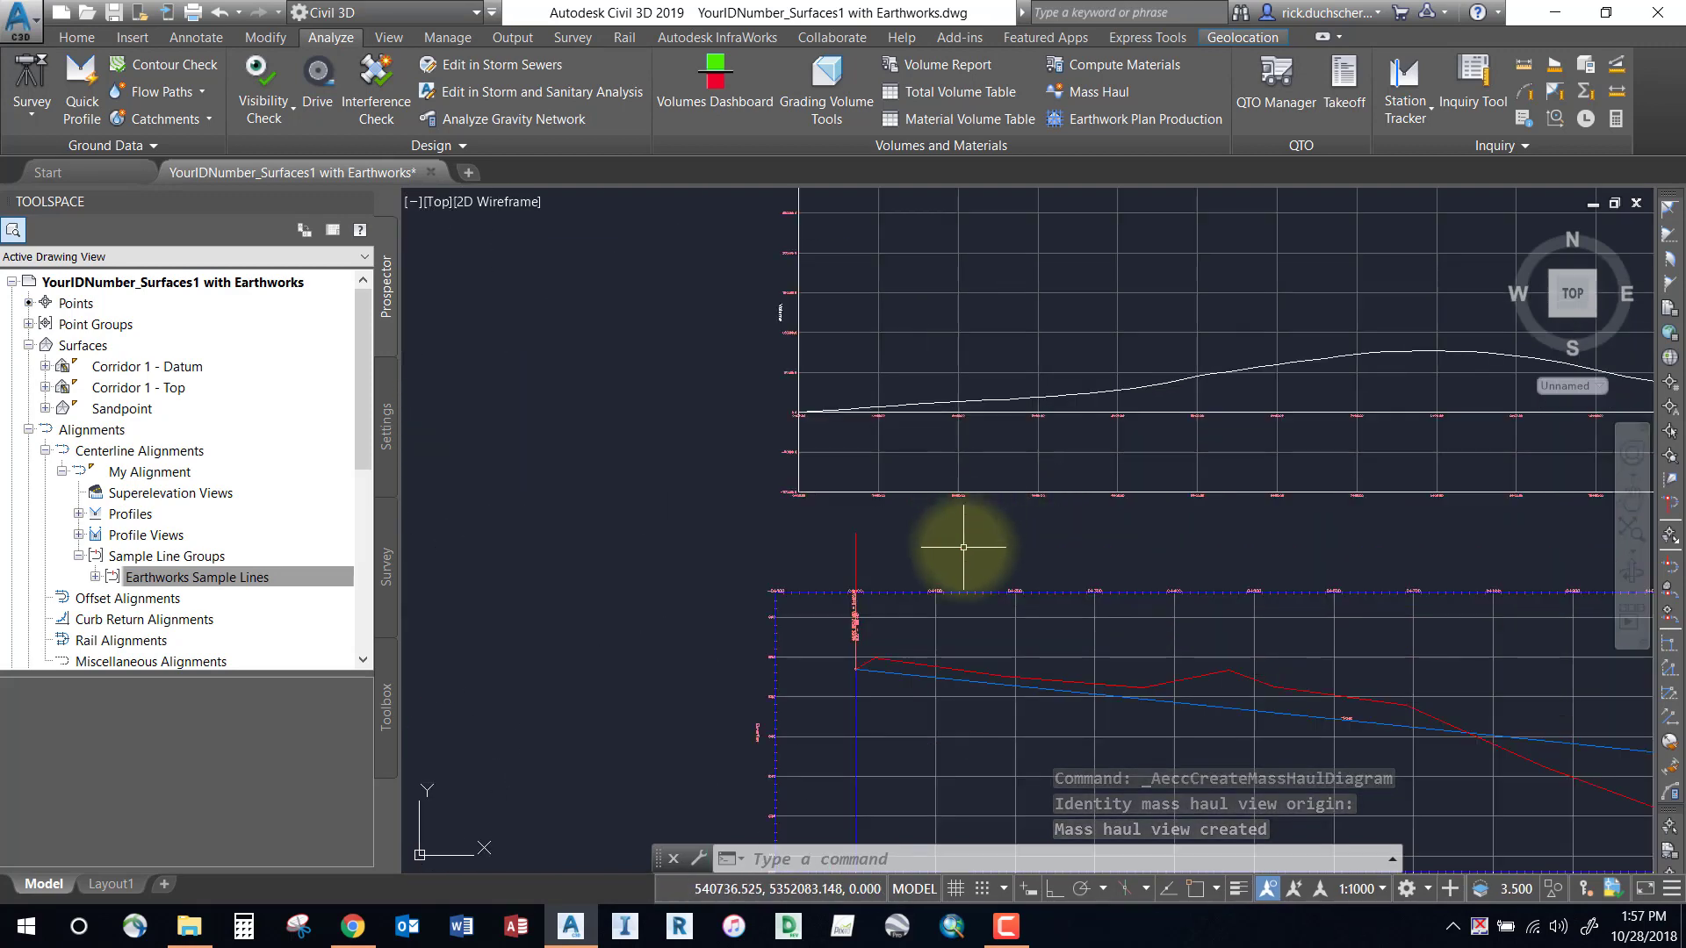
middle_click_drag(963, 548, 1040, 469)
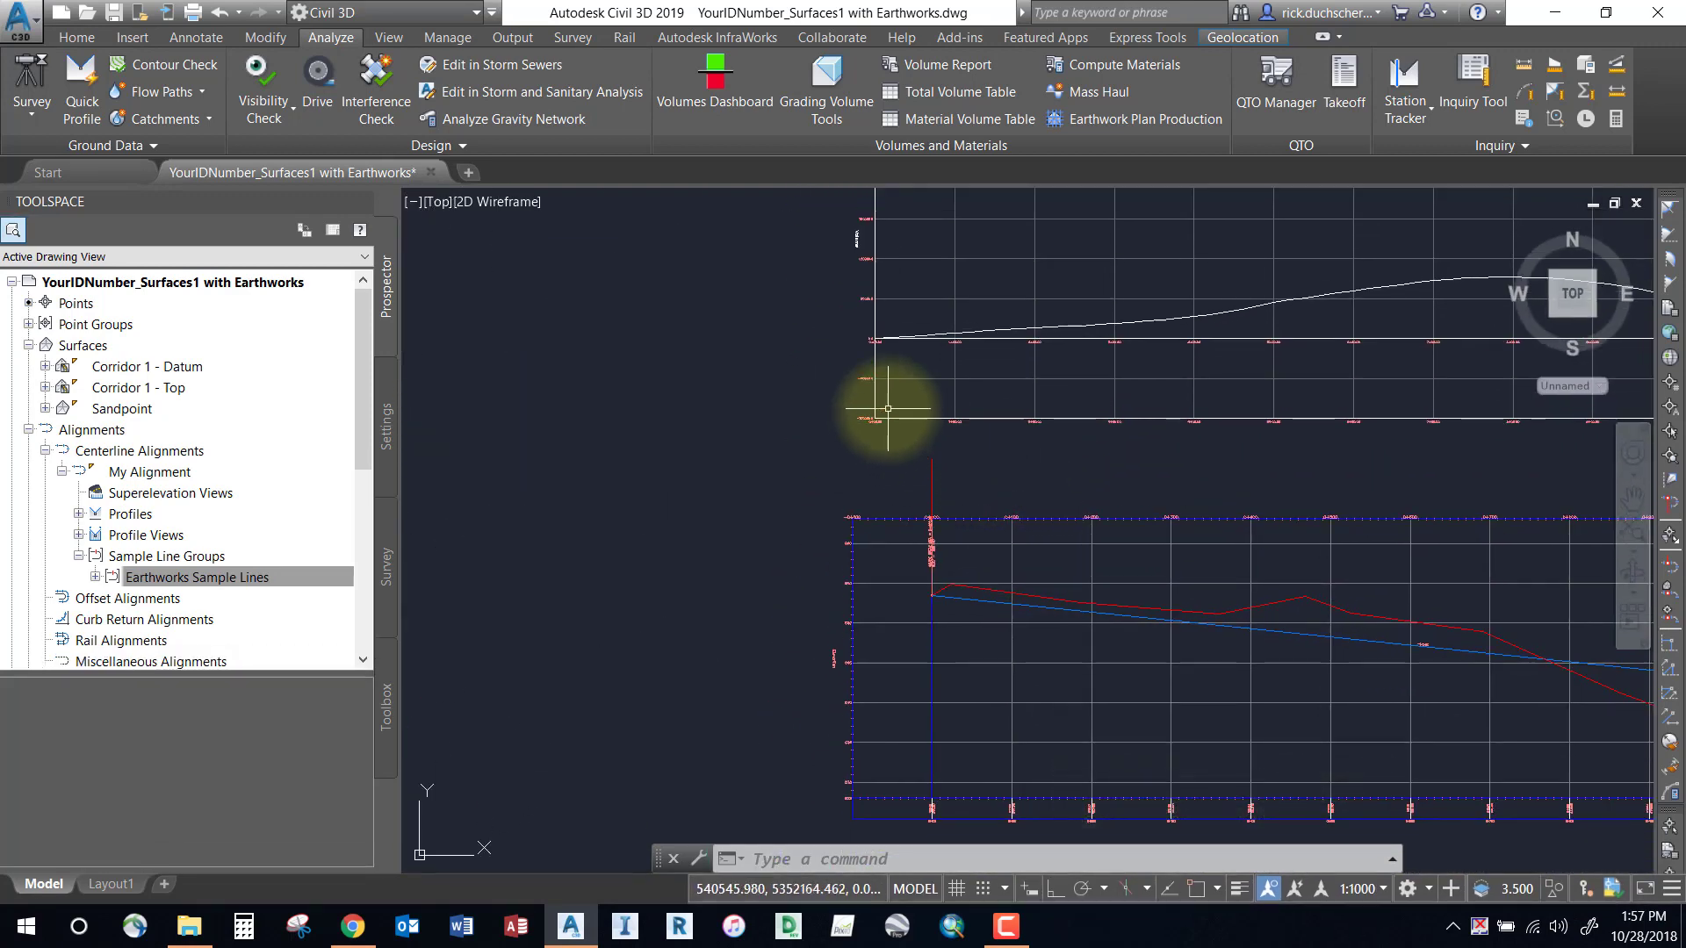
scroll(752, 482, "up", 5)
mouse_move(1208, 525)
middle_mouse_down()
mouse_move(1234, 525)
mouse_move(762, 550)
middle_mouse_up()
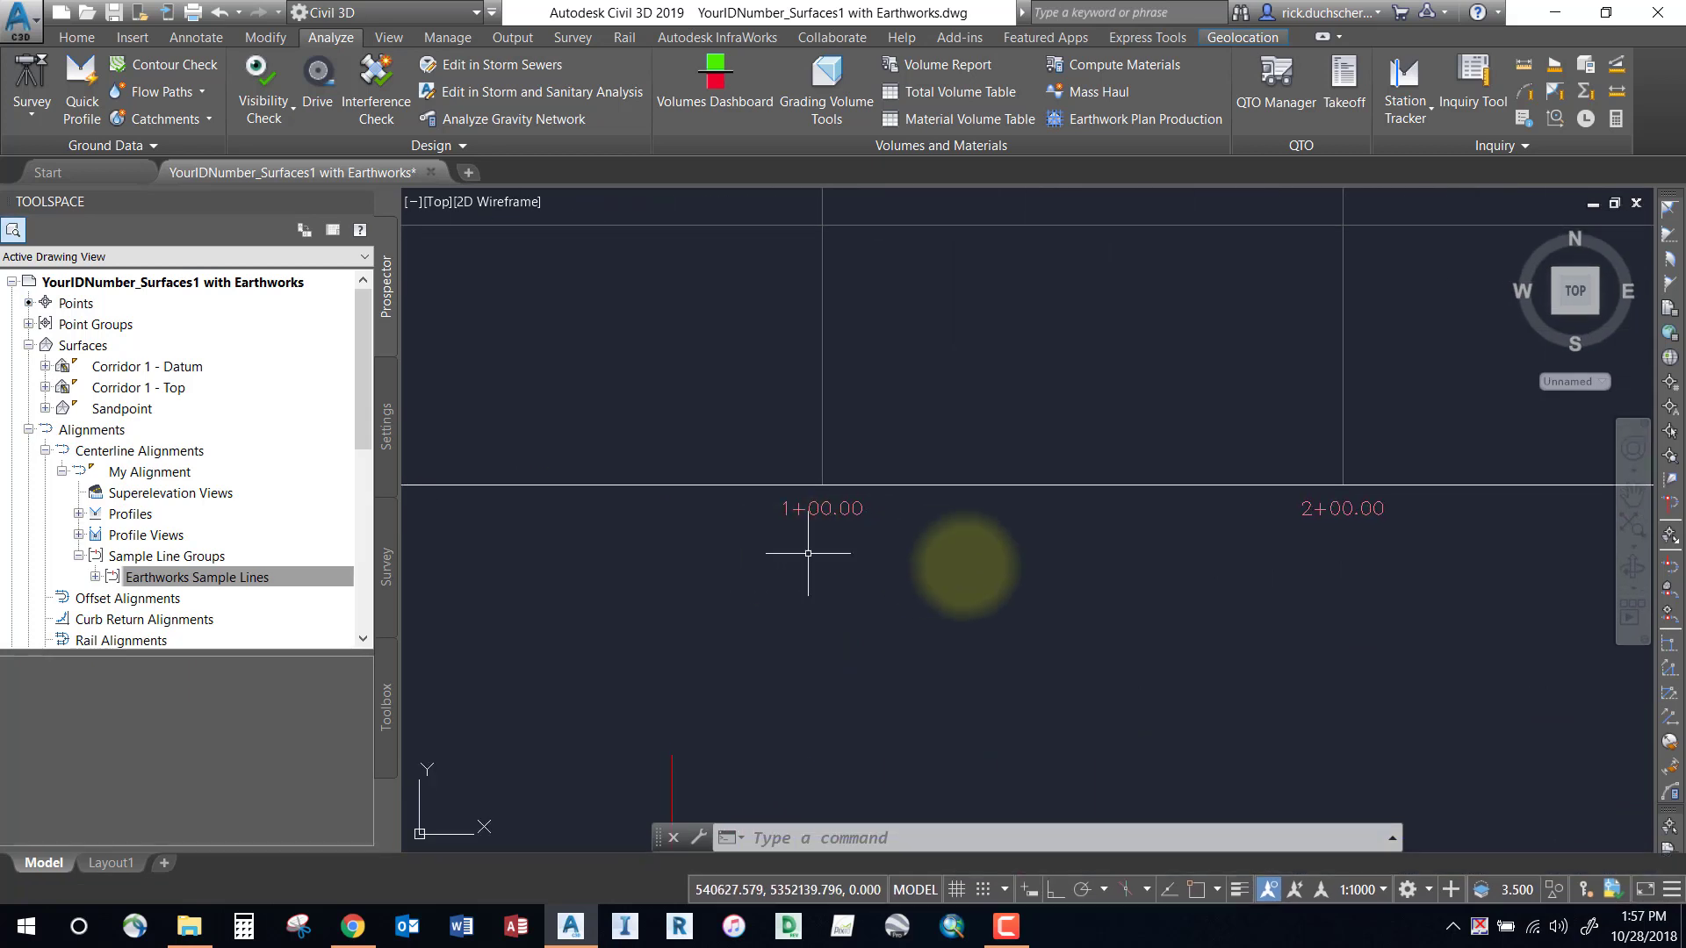
middle_click_drag(1285, 565, 1011, 569)
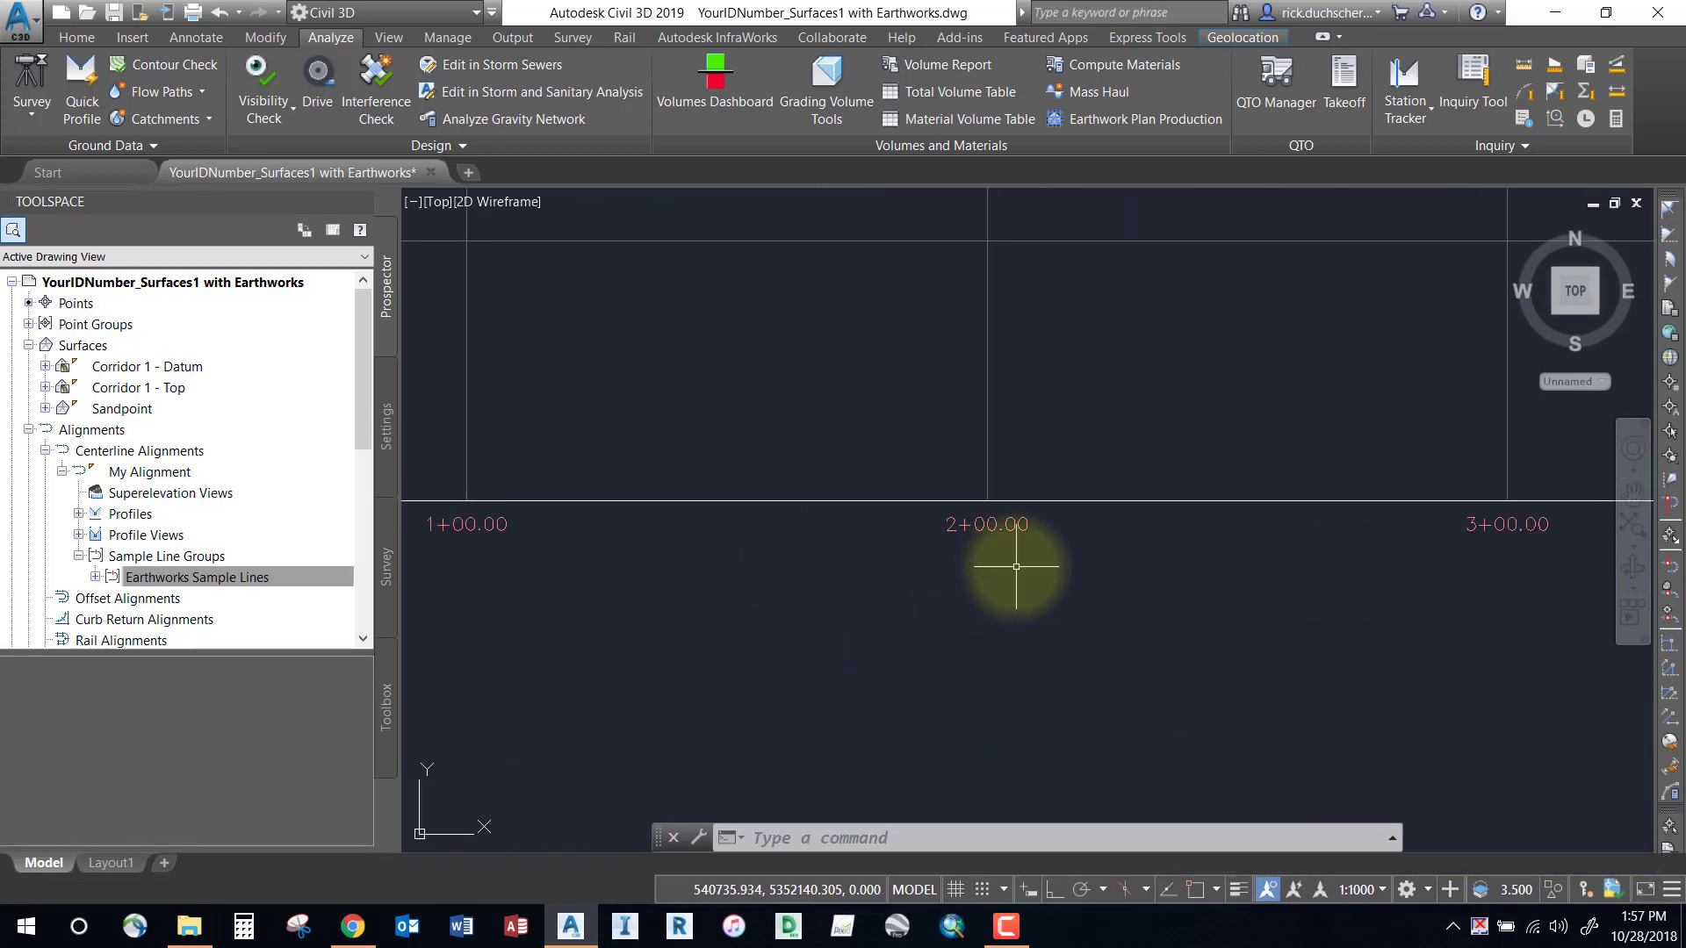
Step: Zoom and pan over the Total Volume line near the first stations to read its values
scroll(1010, 569, "down", 4)
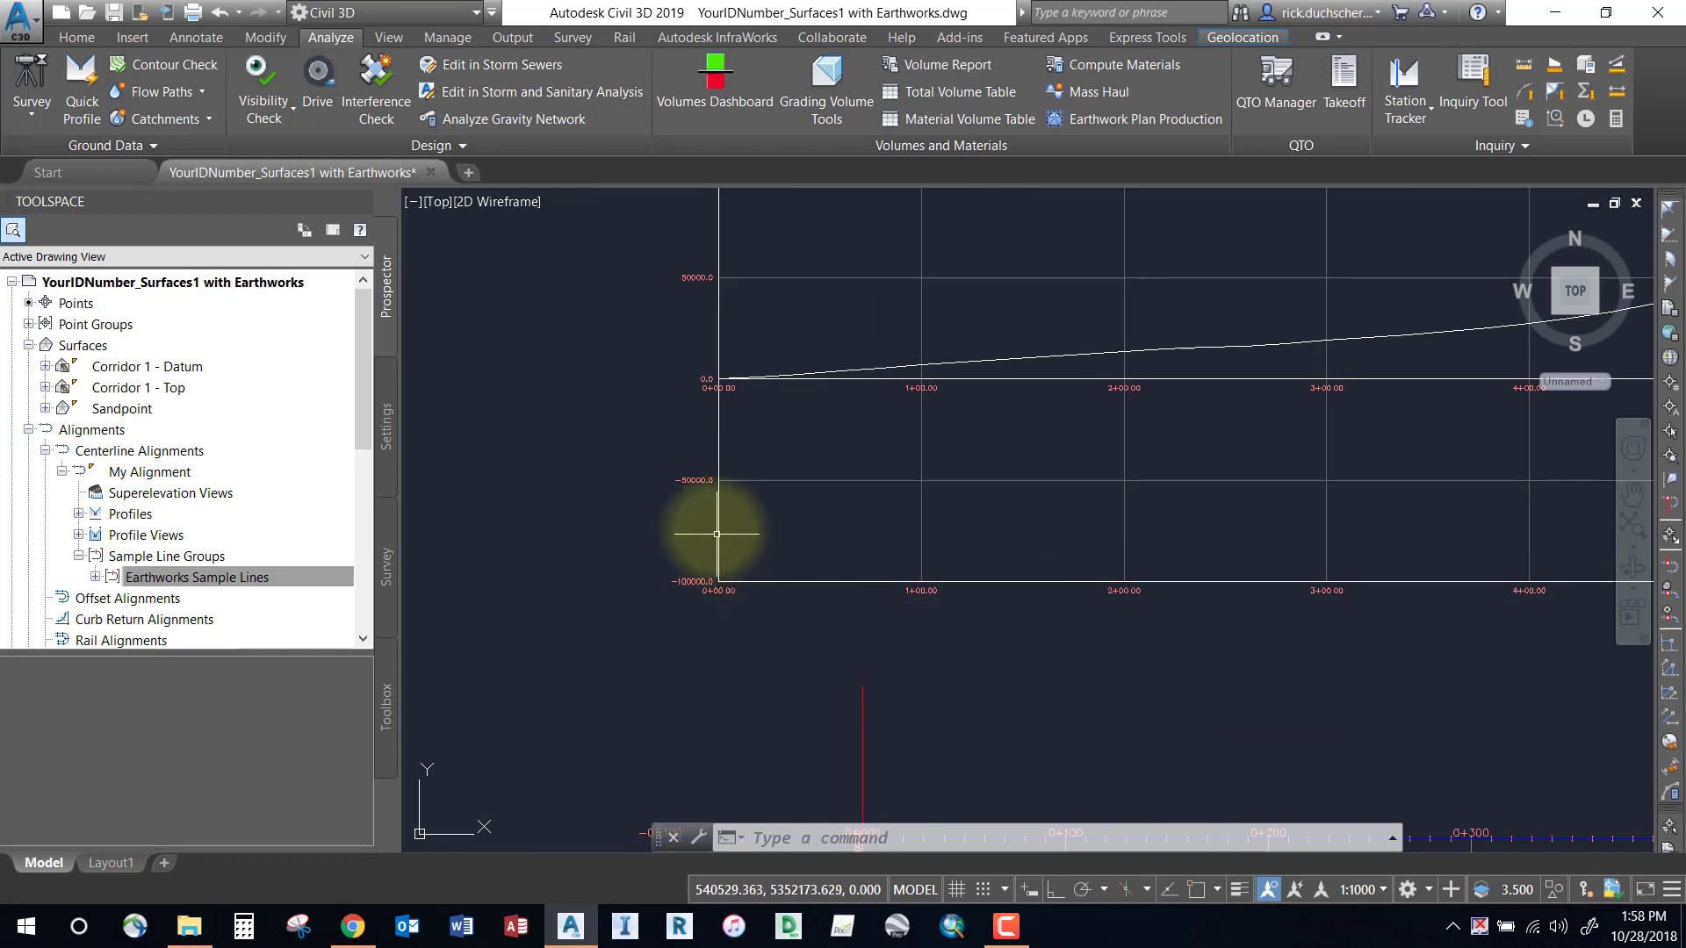
scroll(698, 479, "up", 5)
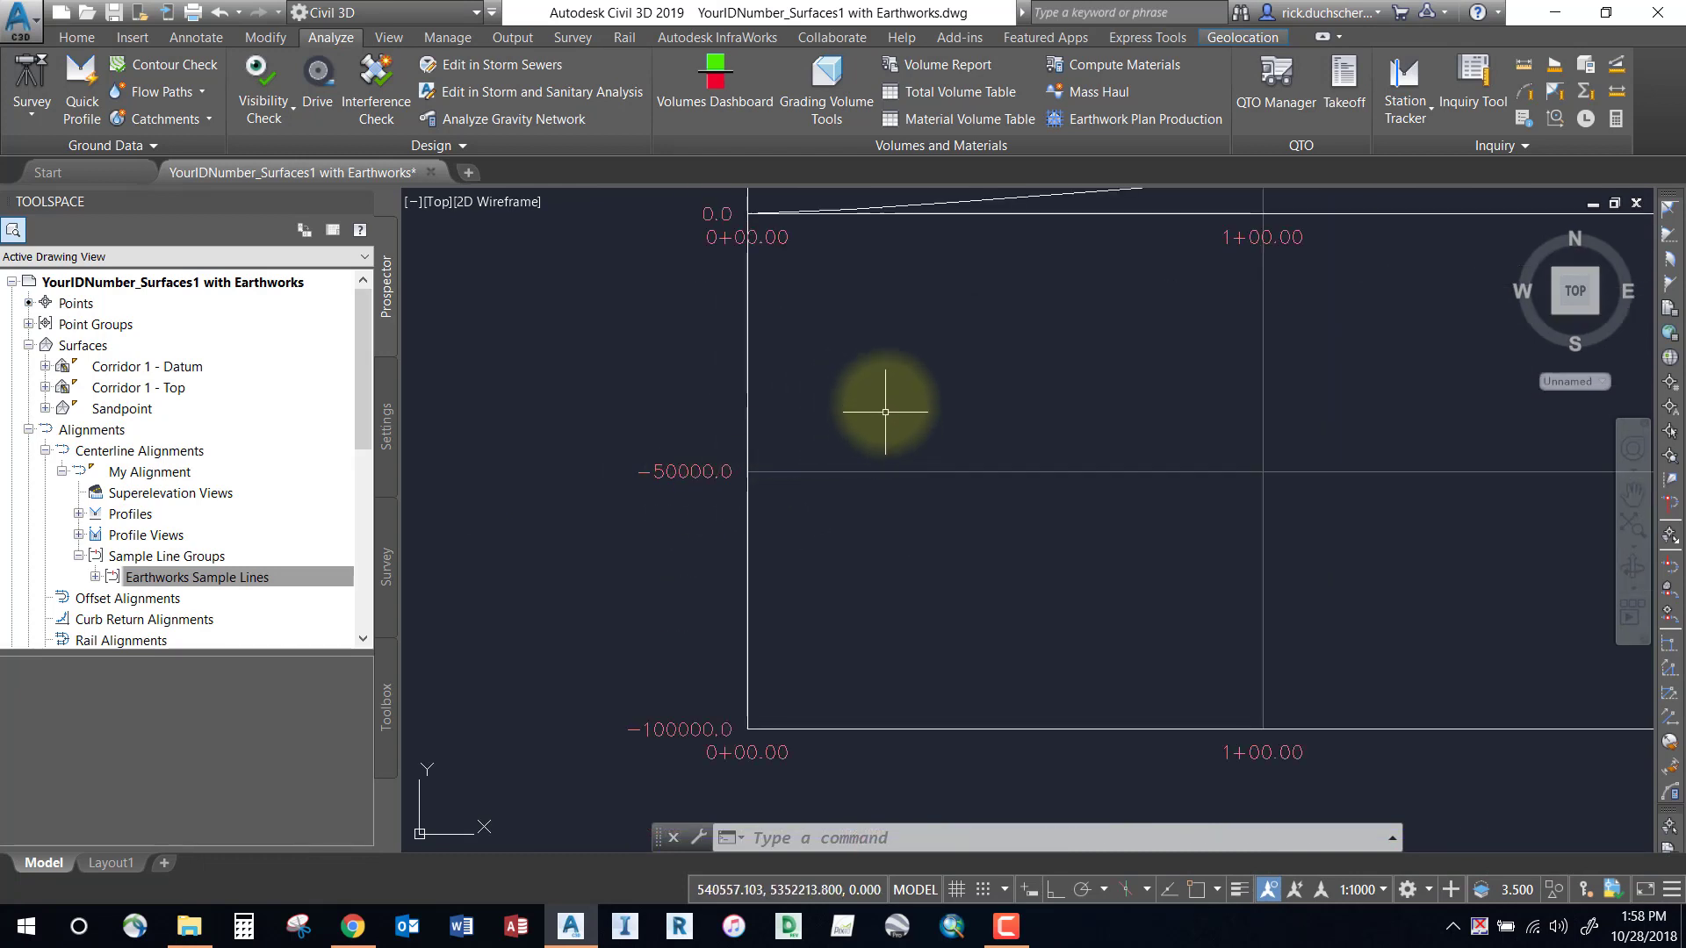
middle_click_drag(870, 396, 843, 591)
scroll(843, 591, "down", 2)
scroll(841, 386, "down", 4)
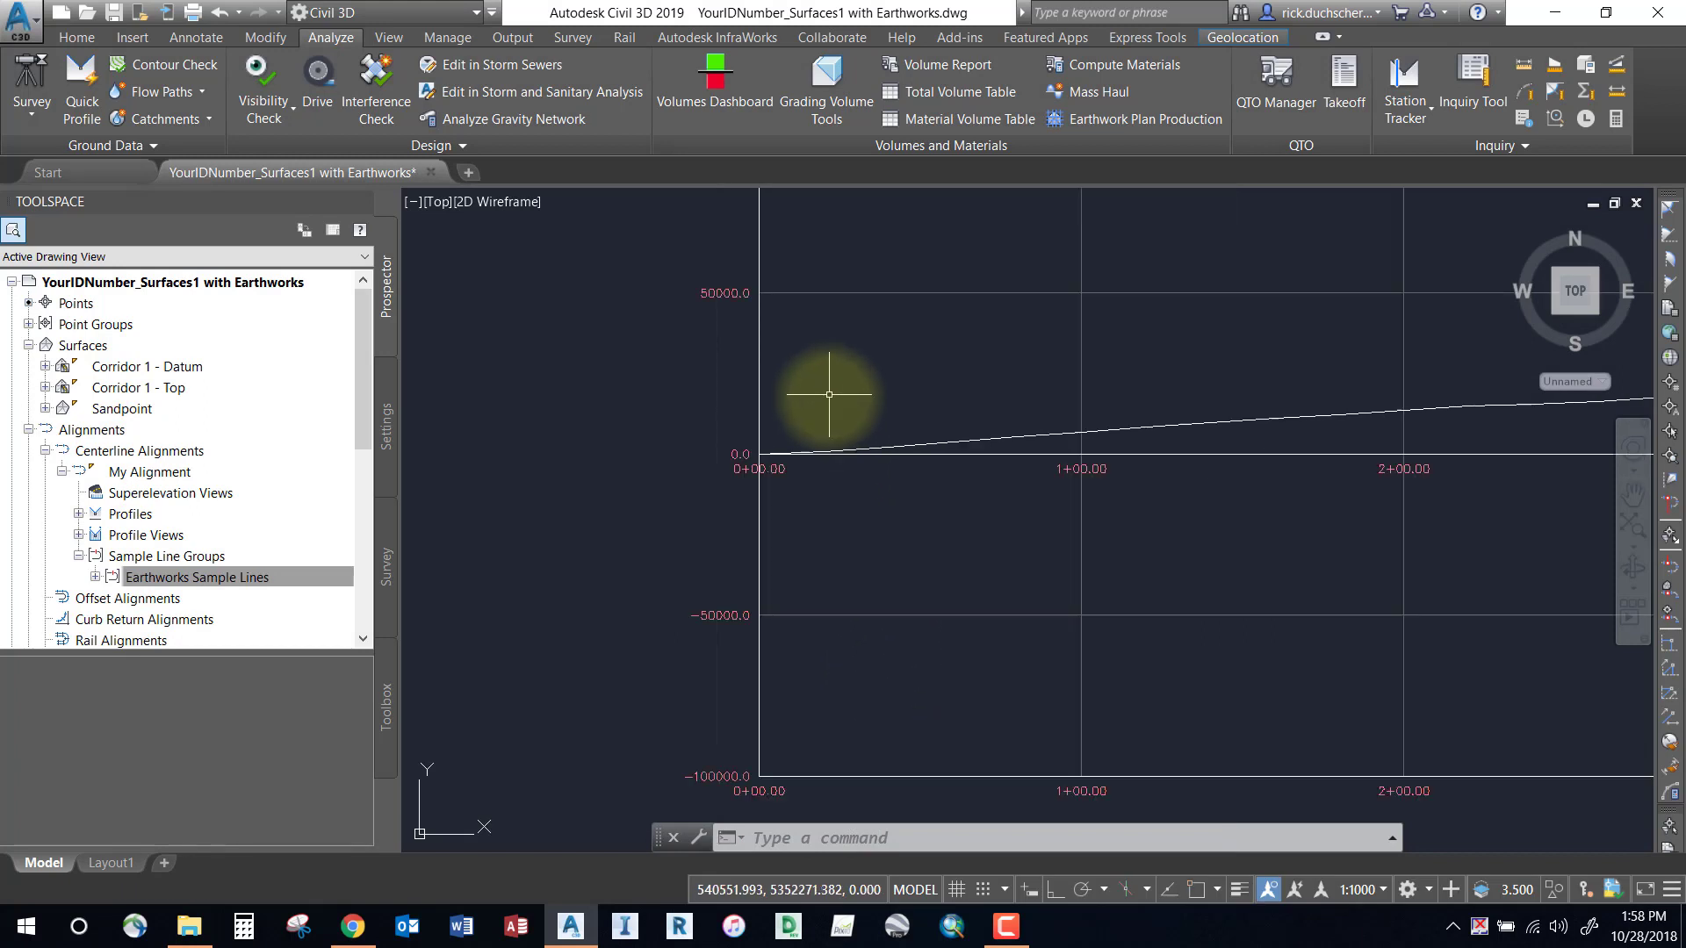
middle_click_drag(841, 379, 802, 509)
scroll(791, 535, "up", 3)
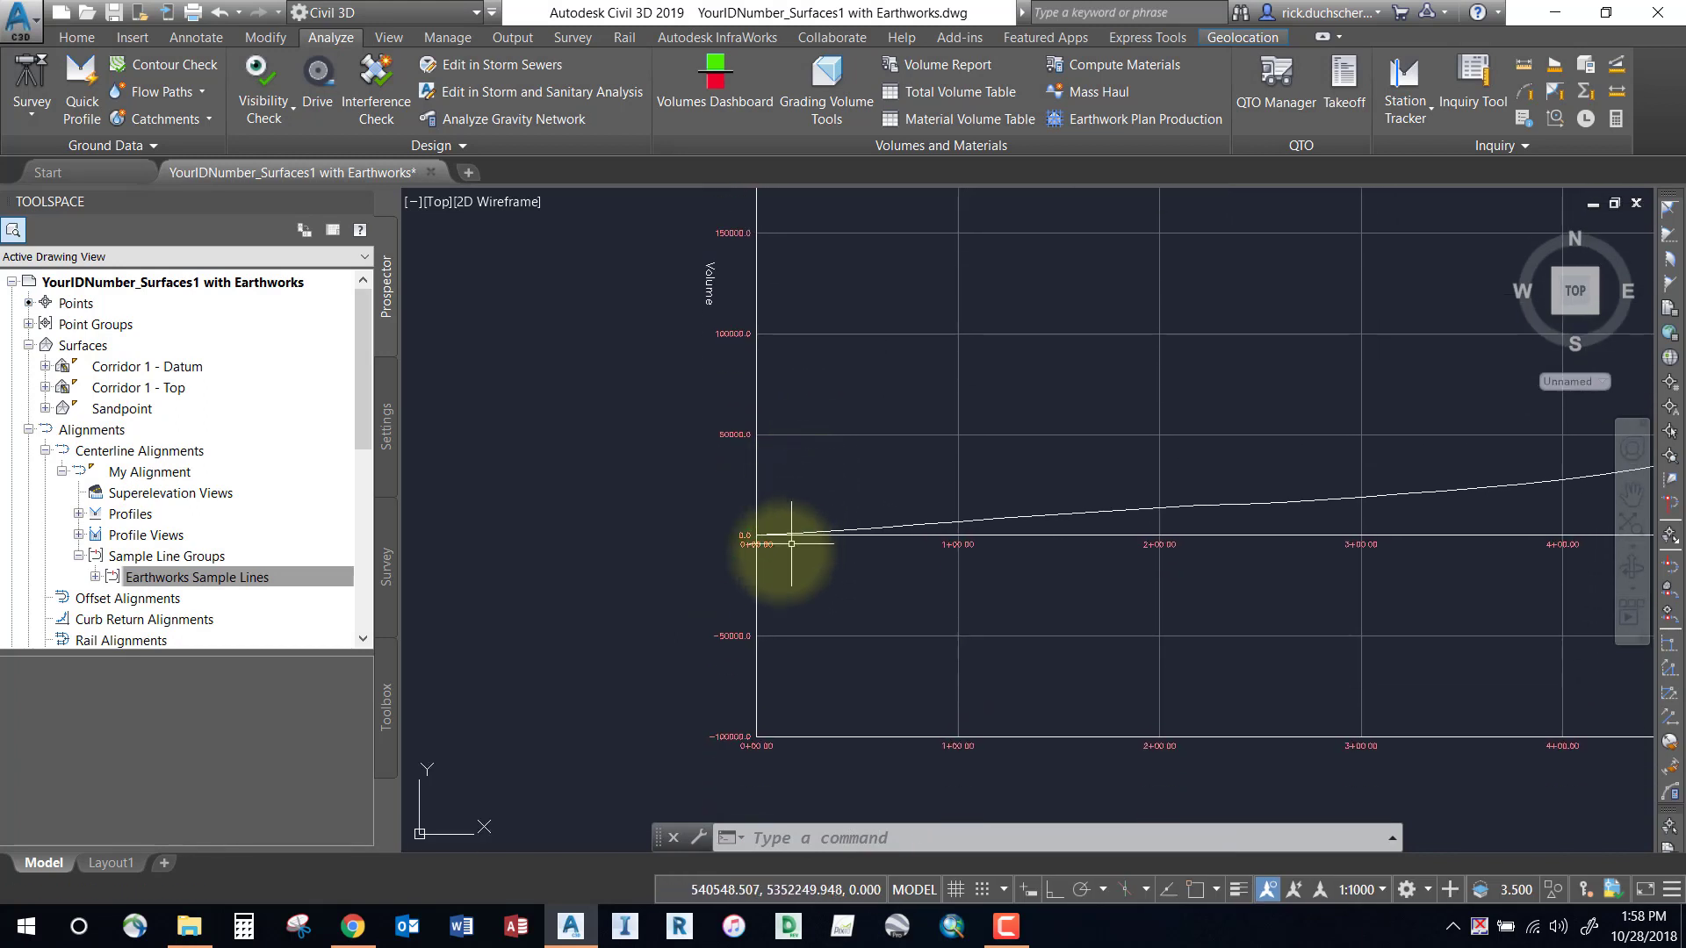
scroll(757, 538, "up", 4)
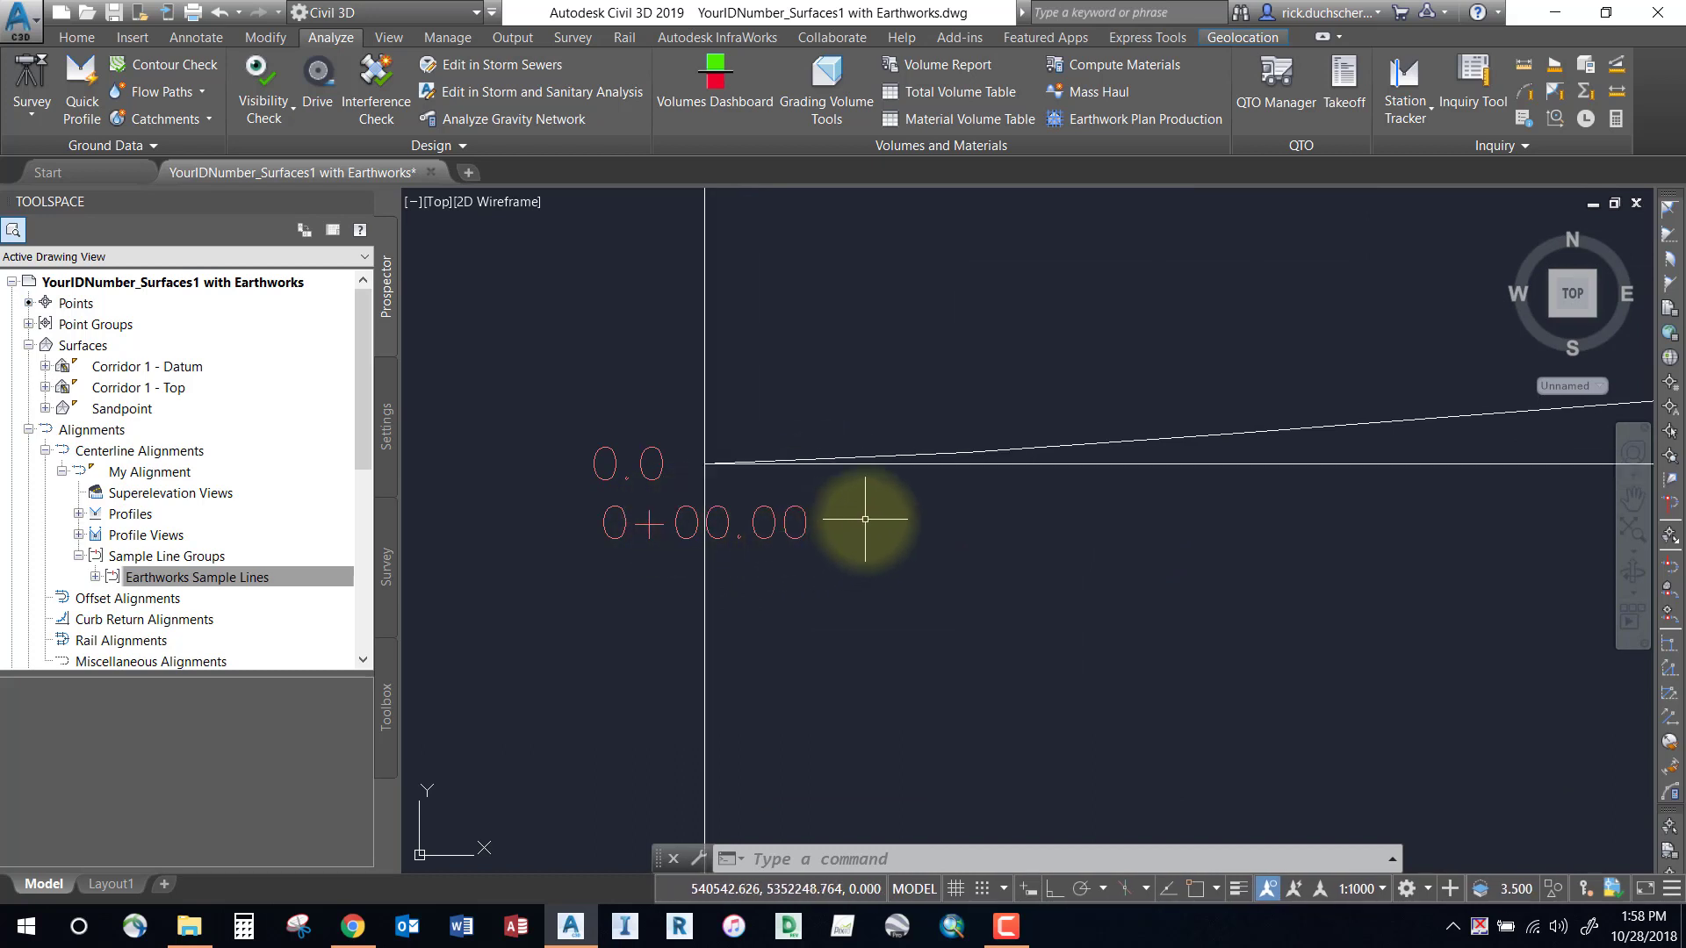
scroll(915, 525, "down", 4)
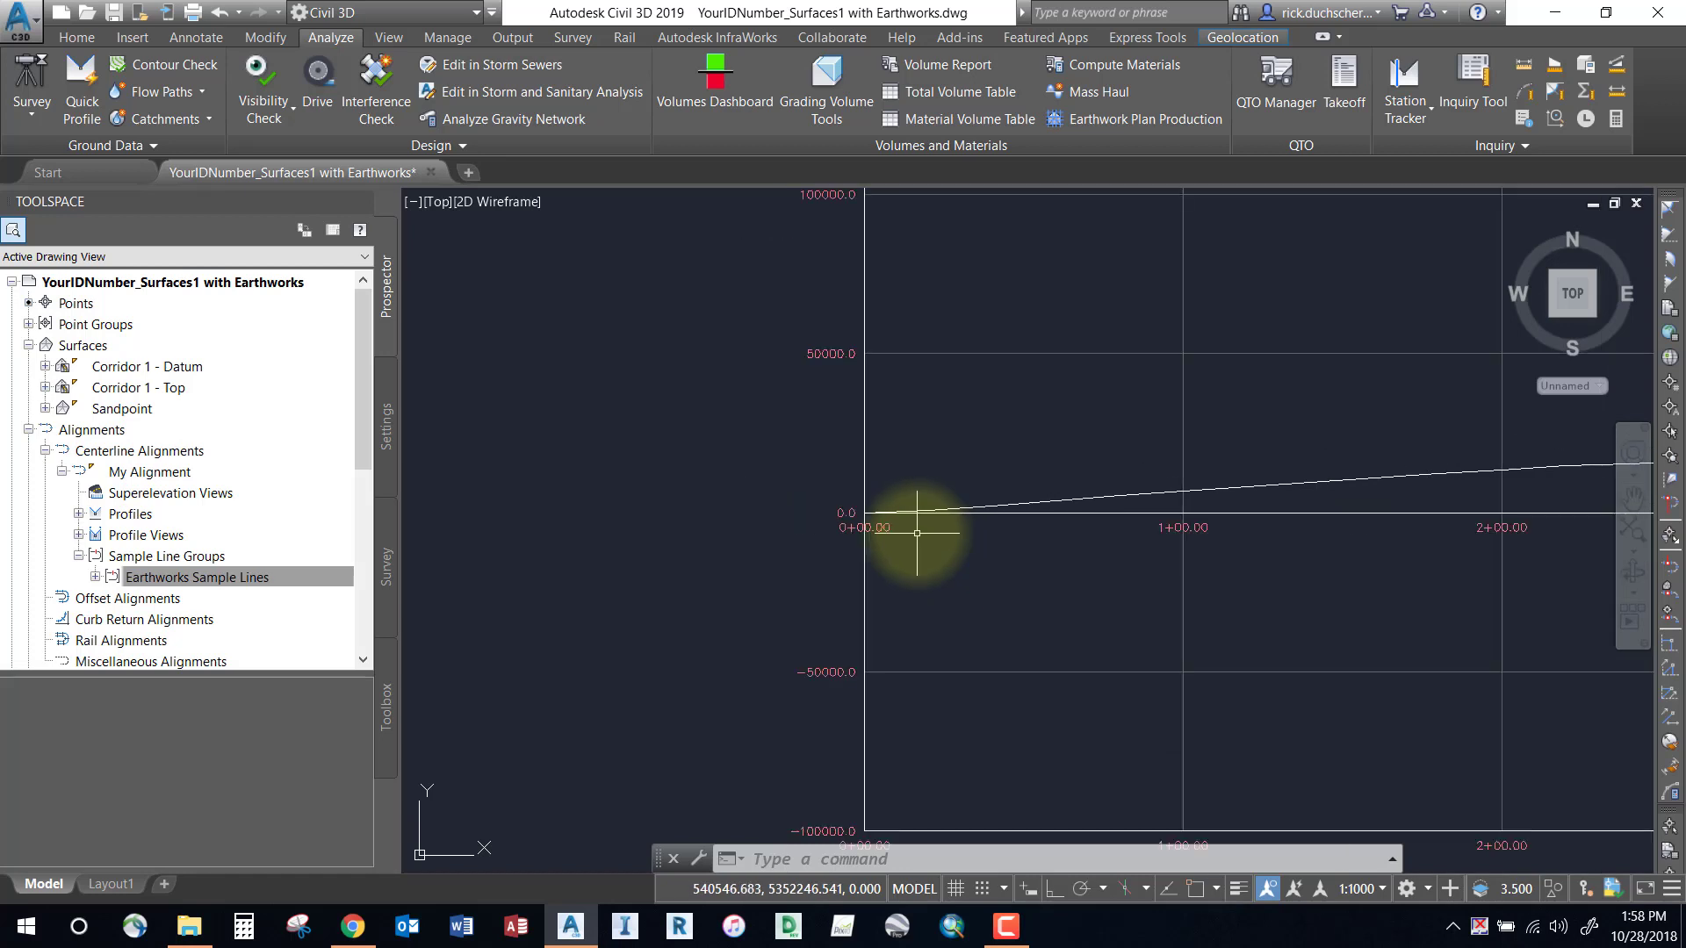
mouse_move(929, 542)
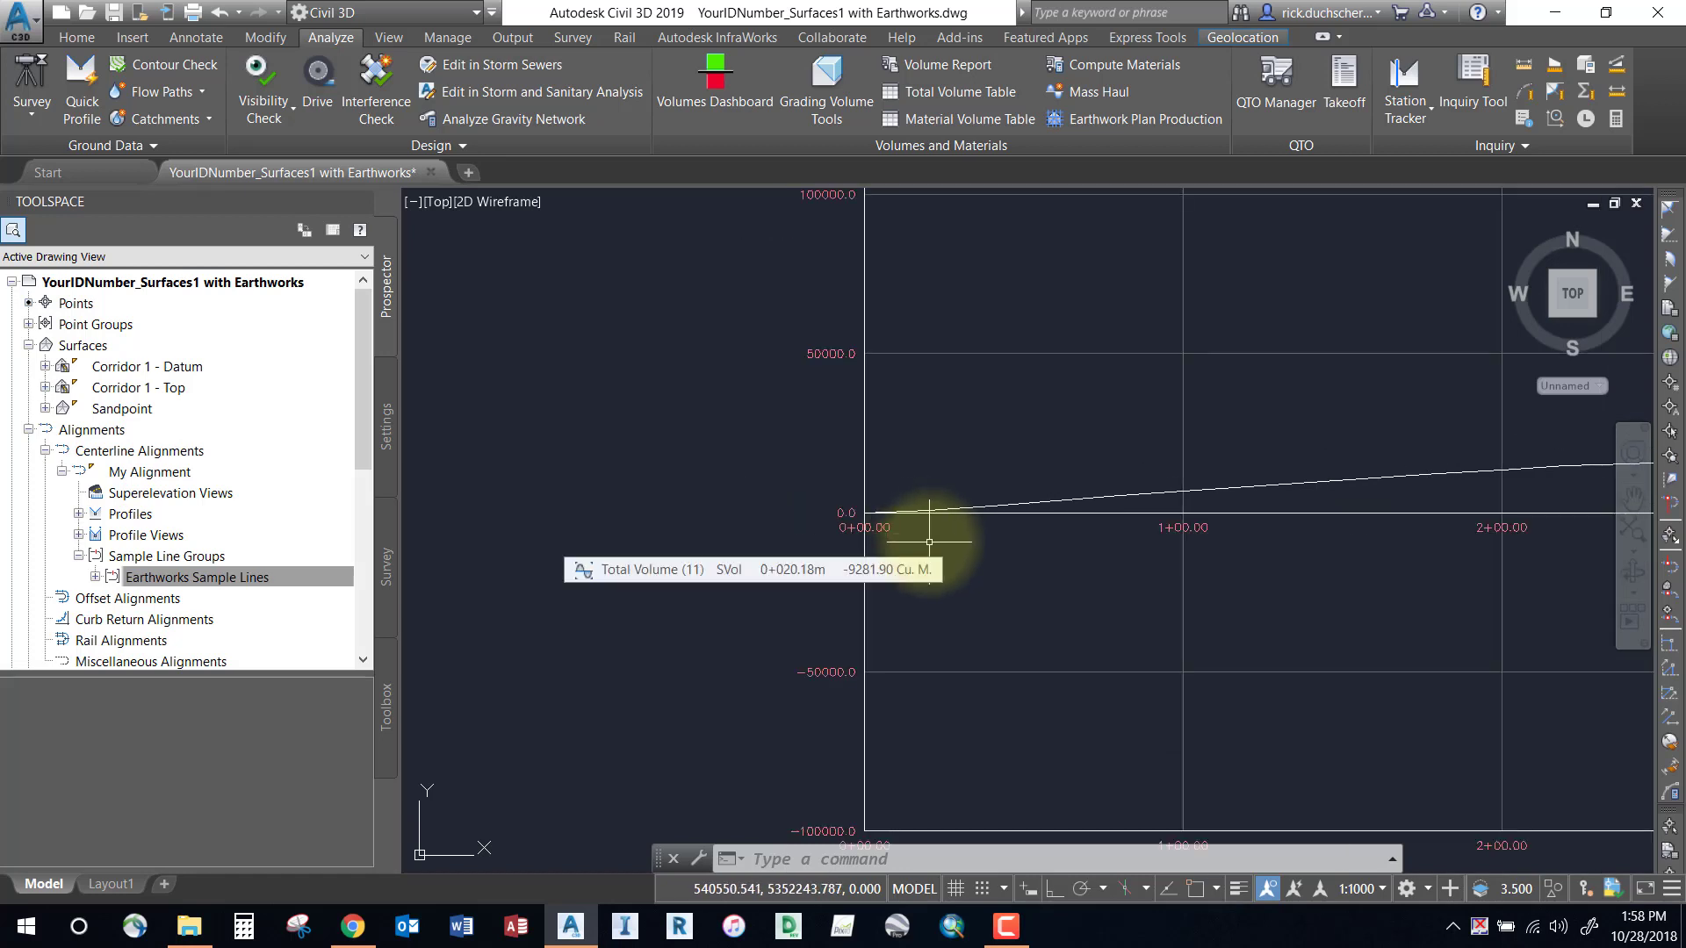
scroll(1045, 538, "down", 2)
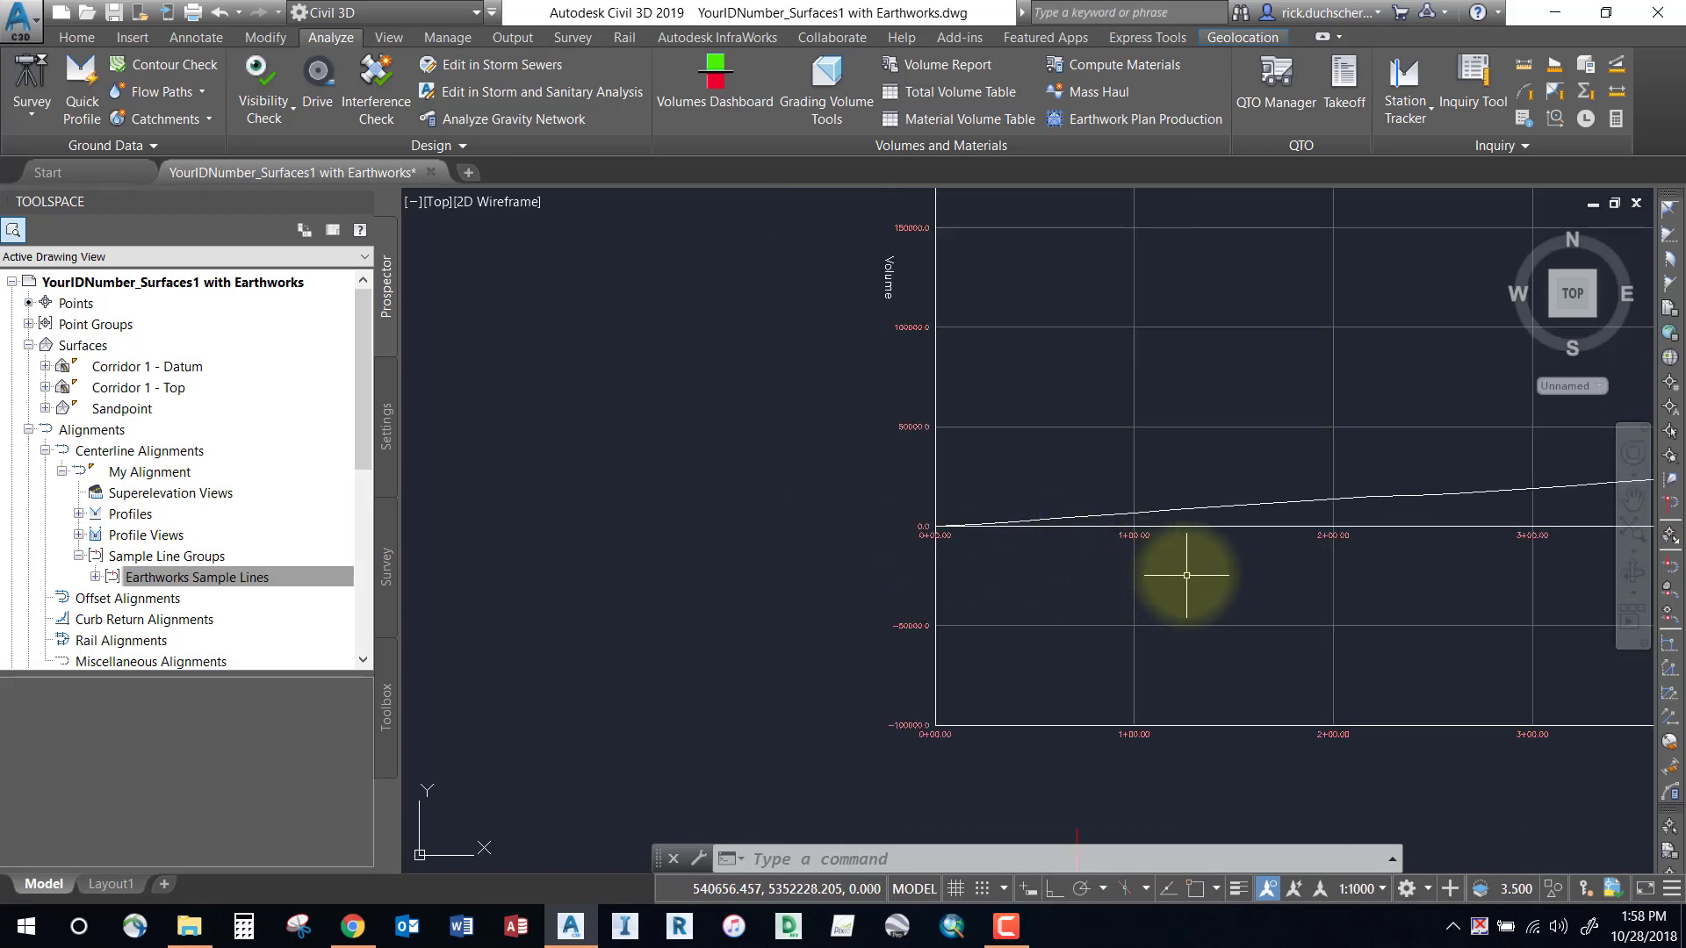
Step: Follow the volume curve to later stations, then return to the 0+00 origin and recentre
middle_click_drag(1187, 575, 983, 591)
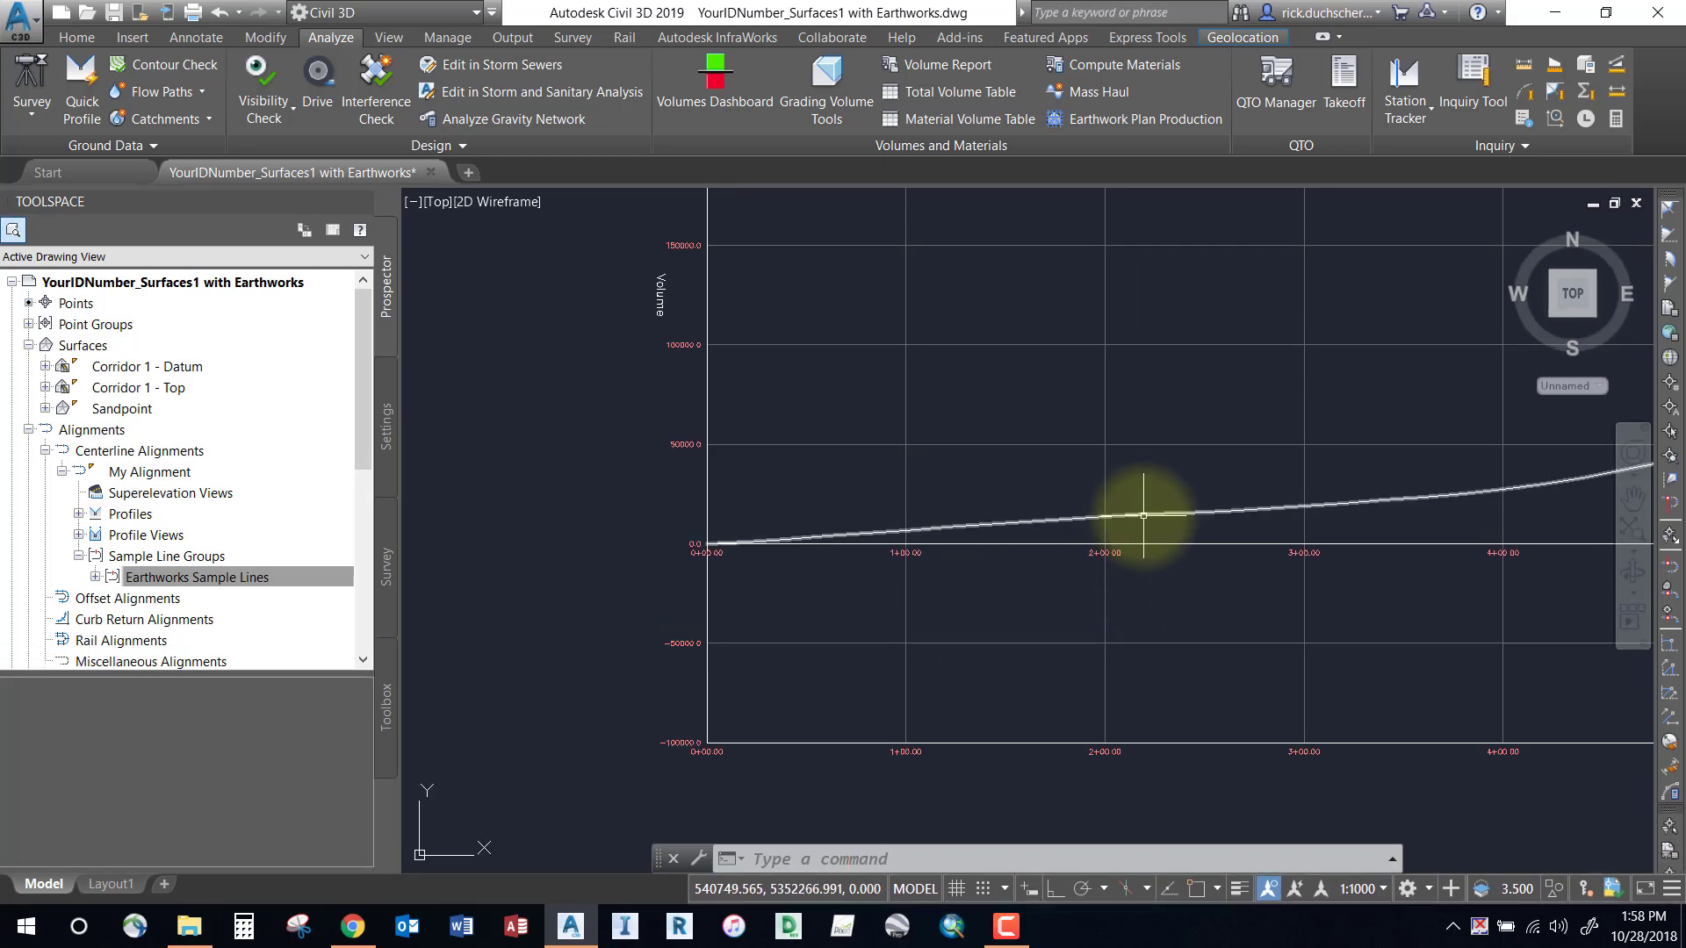
middle_click_drag(1250, 565, 772, 576)
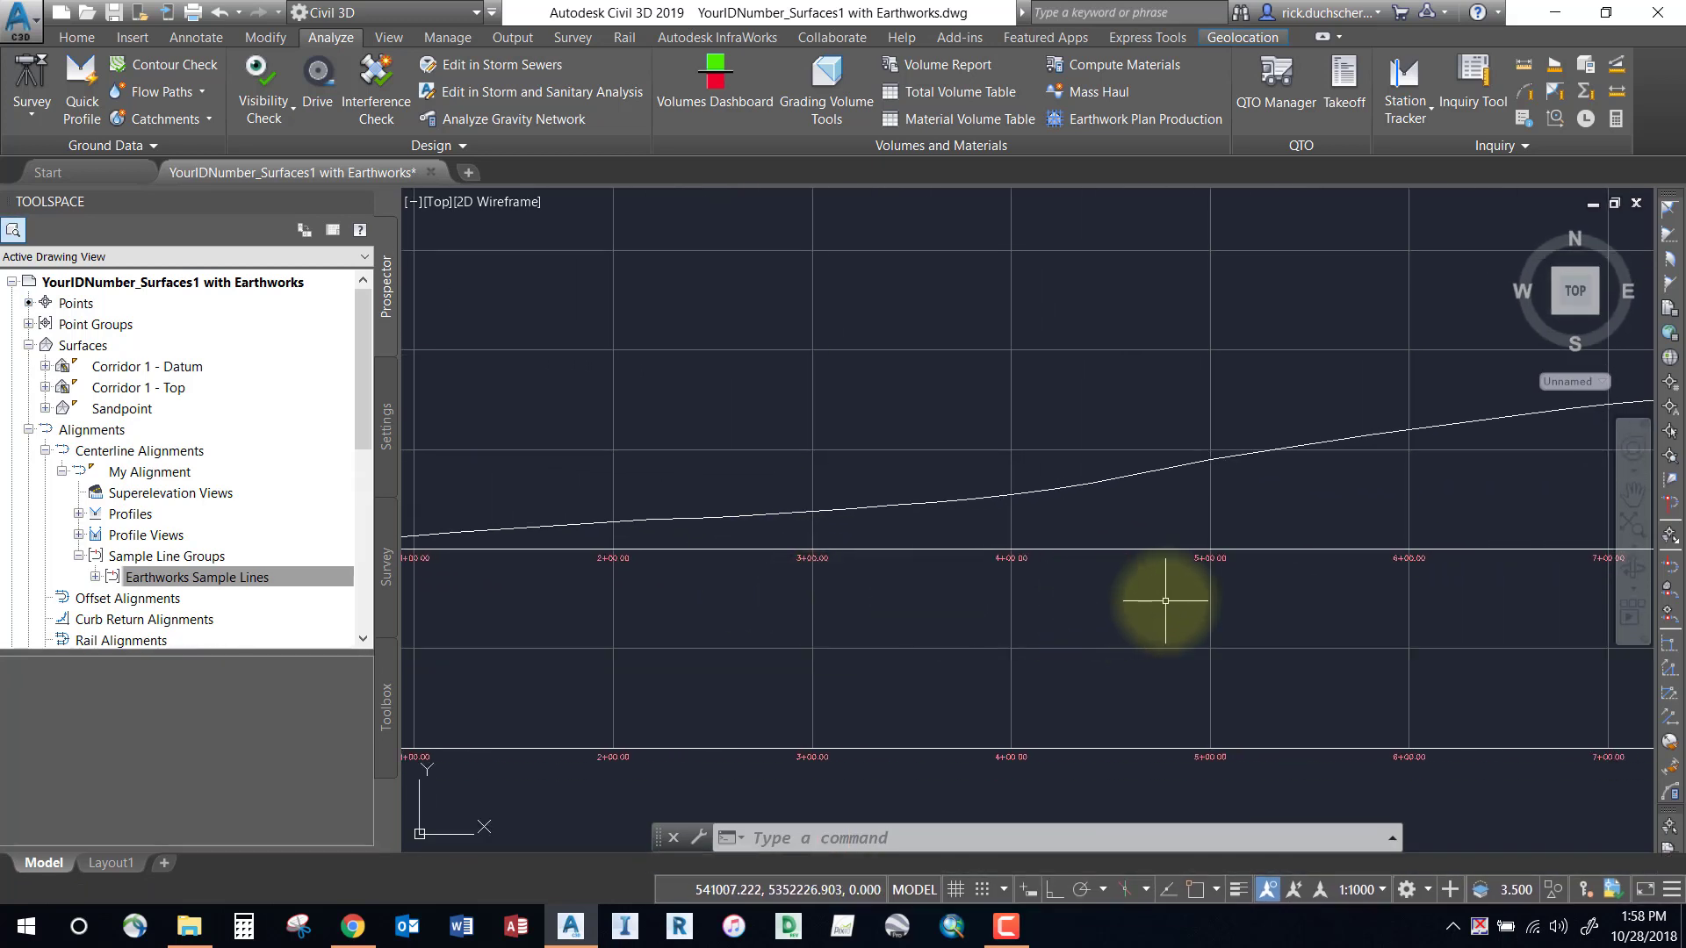
scroll(1118, 572, "down", 4)
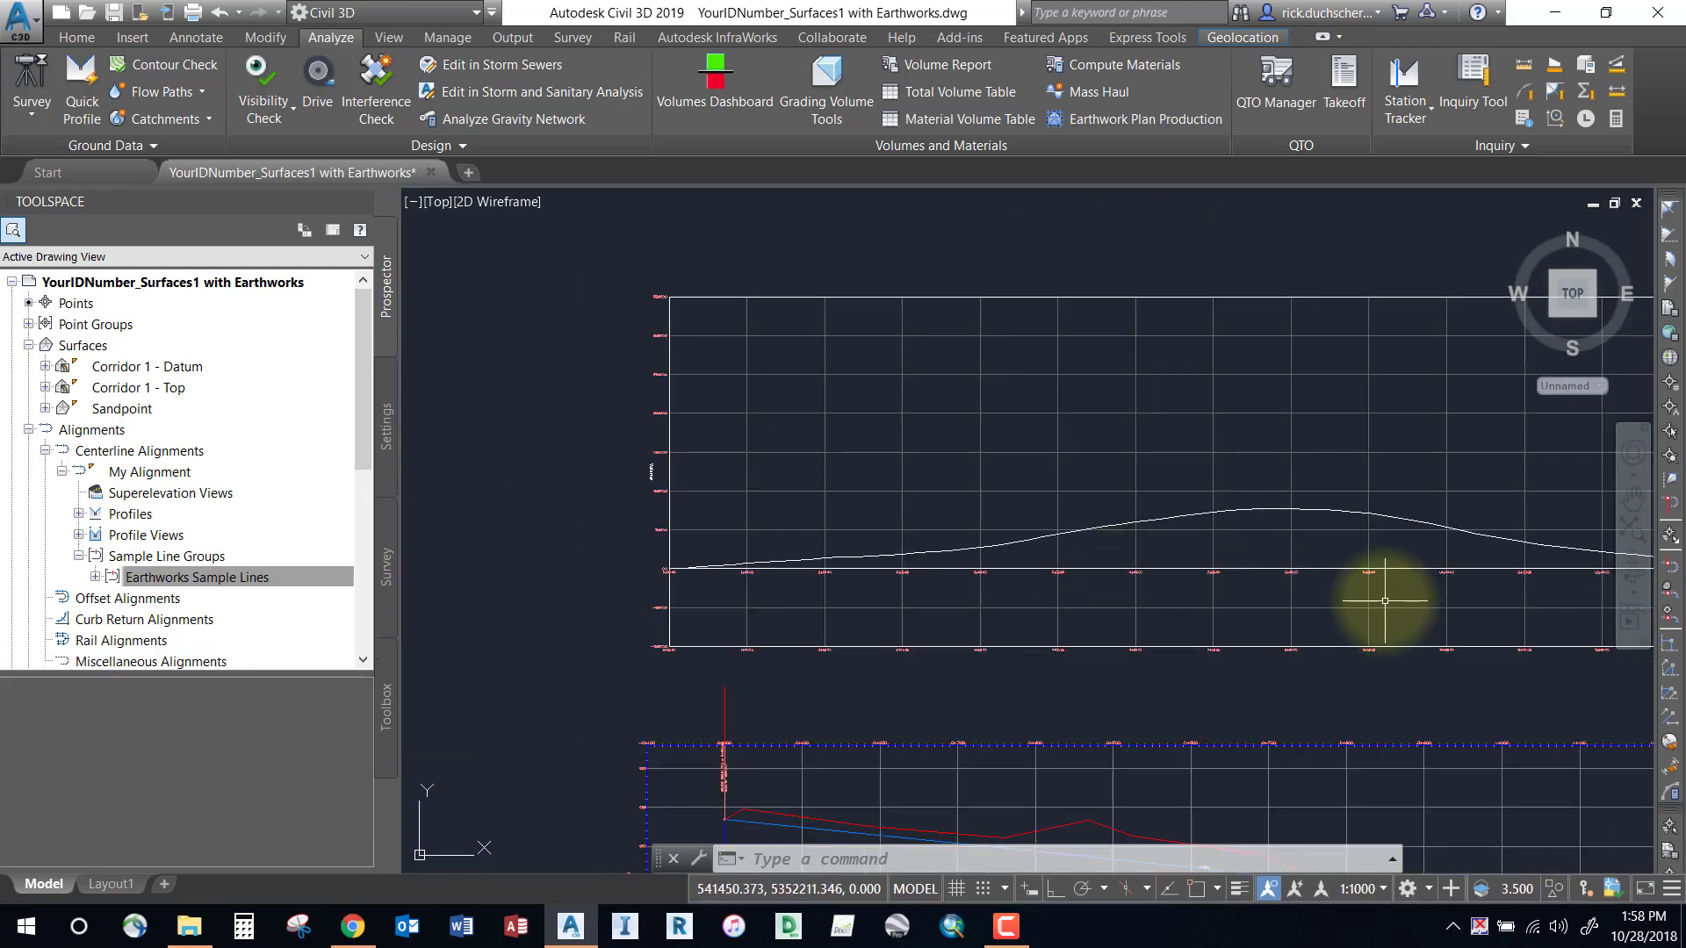
middle_click_drag(1384, 601, 1265, 515)
scroll(598, 494, "up", 4)
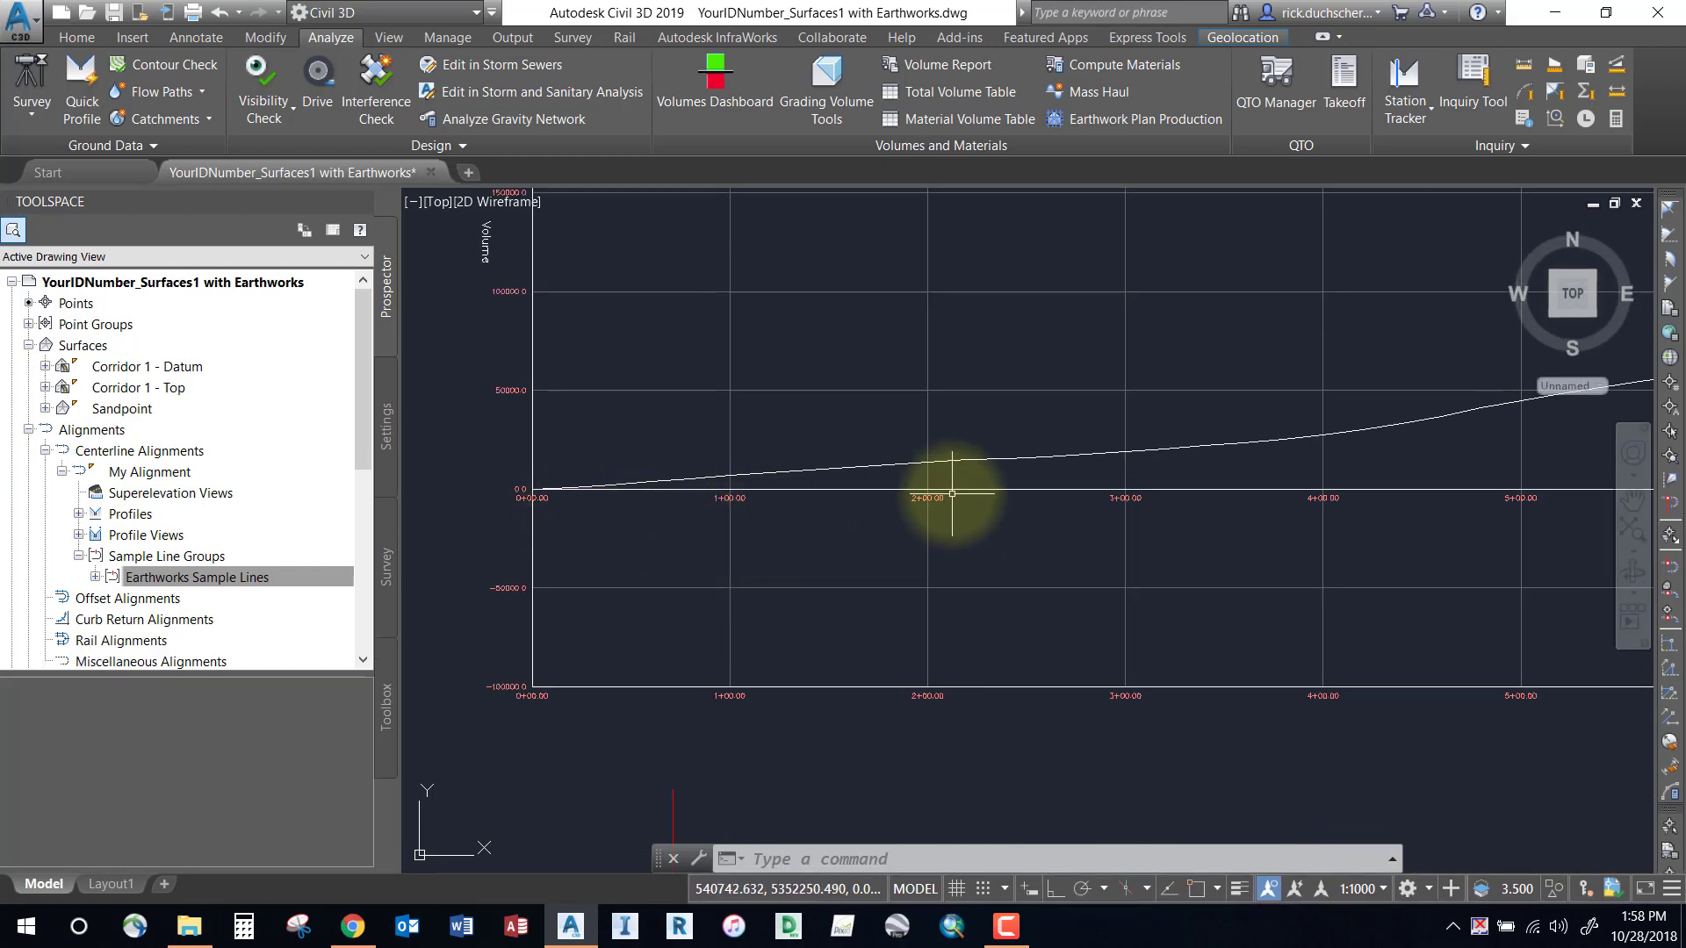
middle_click_drag(537, 418, 660, 493)
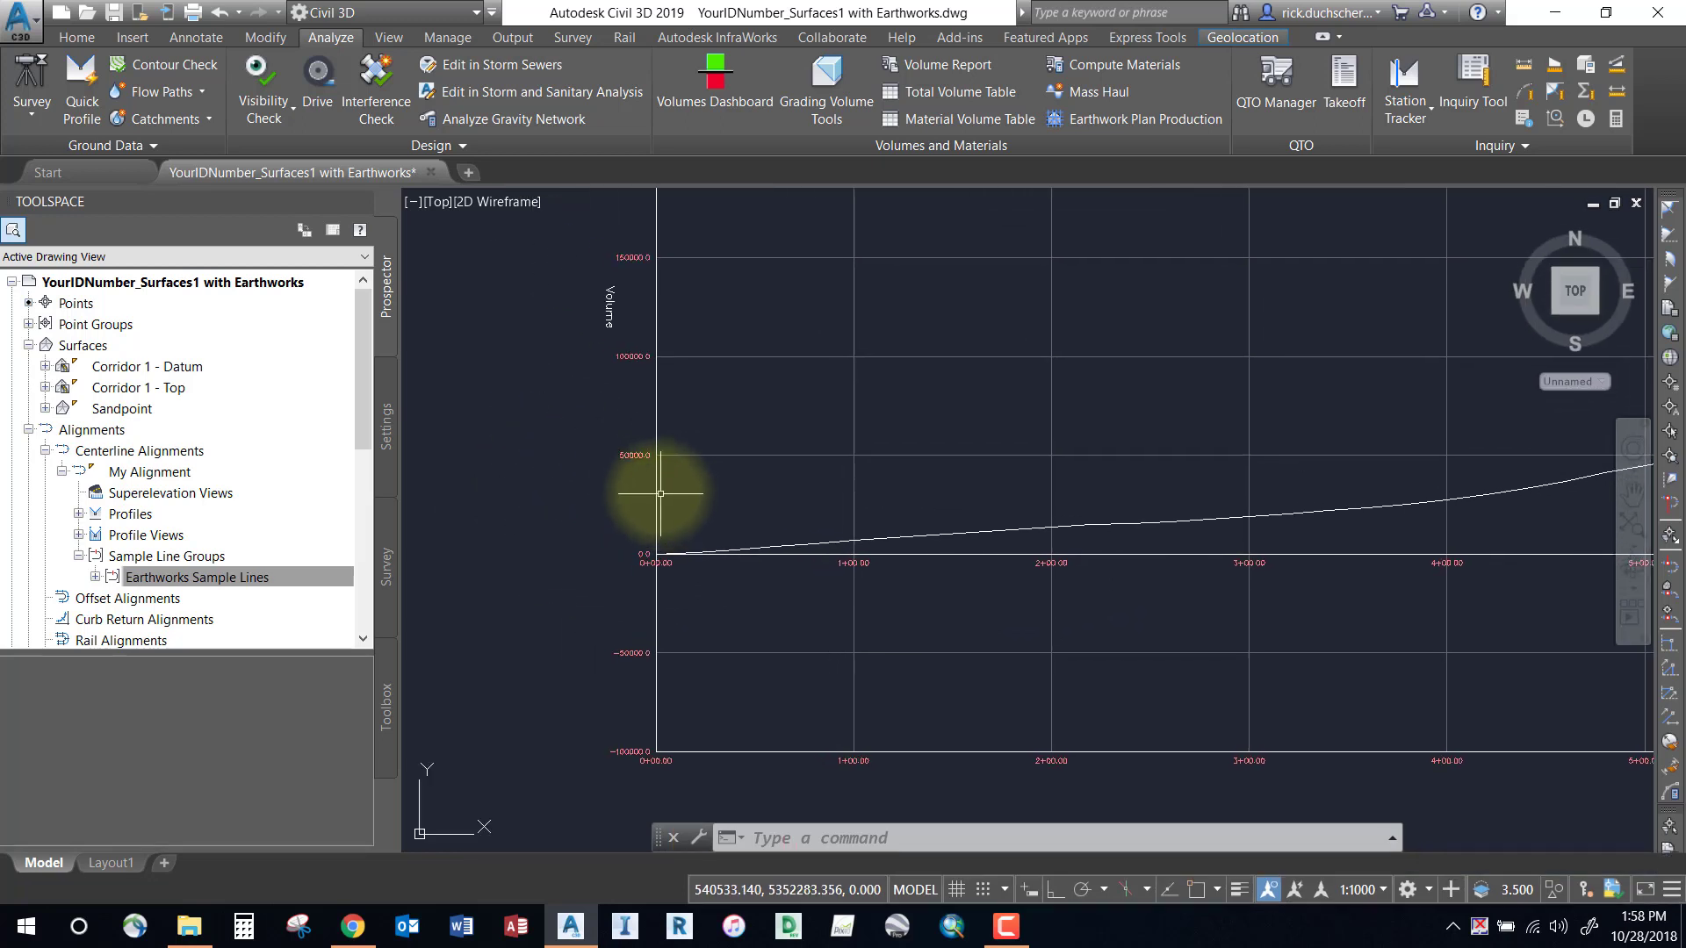
scroll(631, 452, "up", 5)
scroll(630, 452, "down", 5)
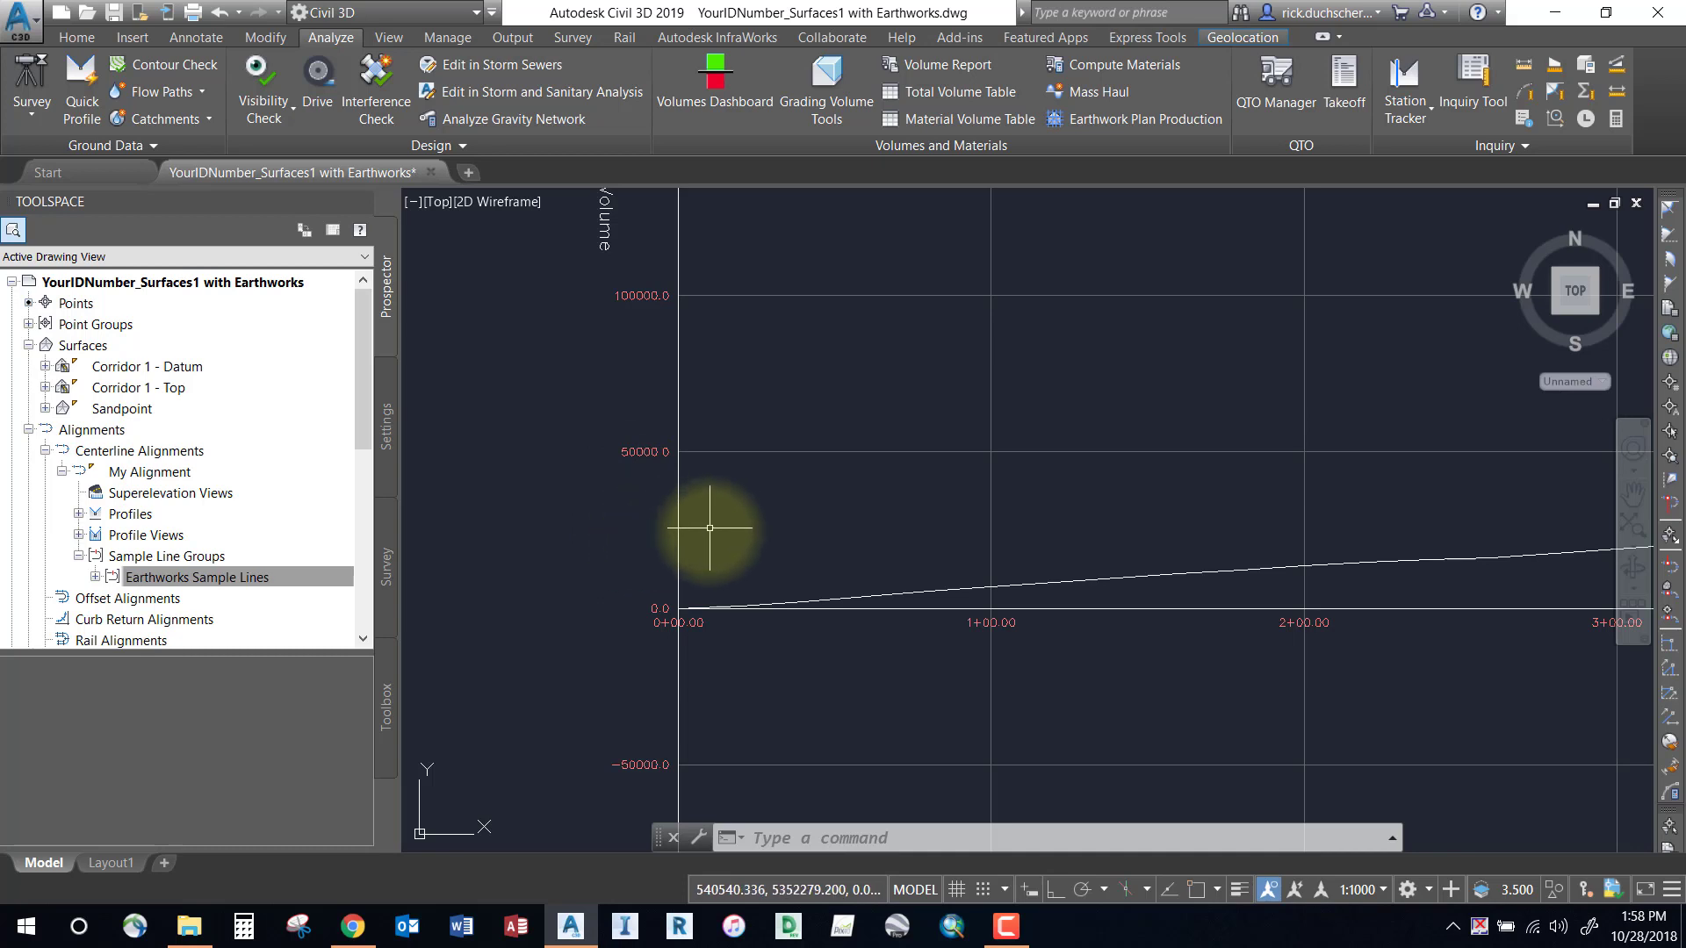
middle_click_drag(709, 572, 766, 347)
scroll(693, 565, "up", 2)
scroll(694, 564, "up", 4)
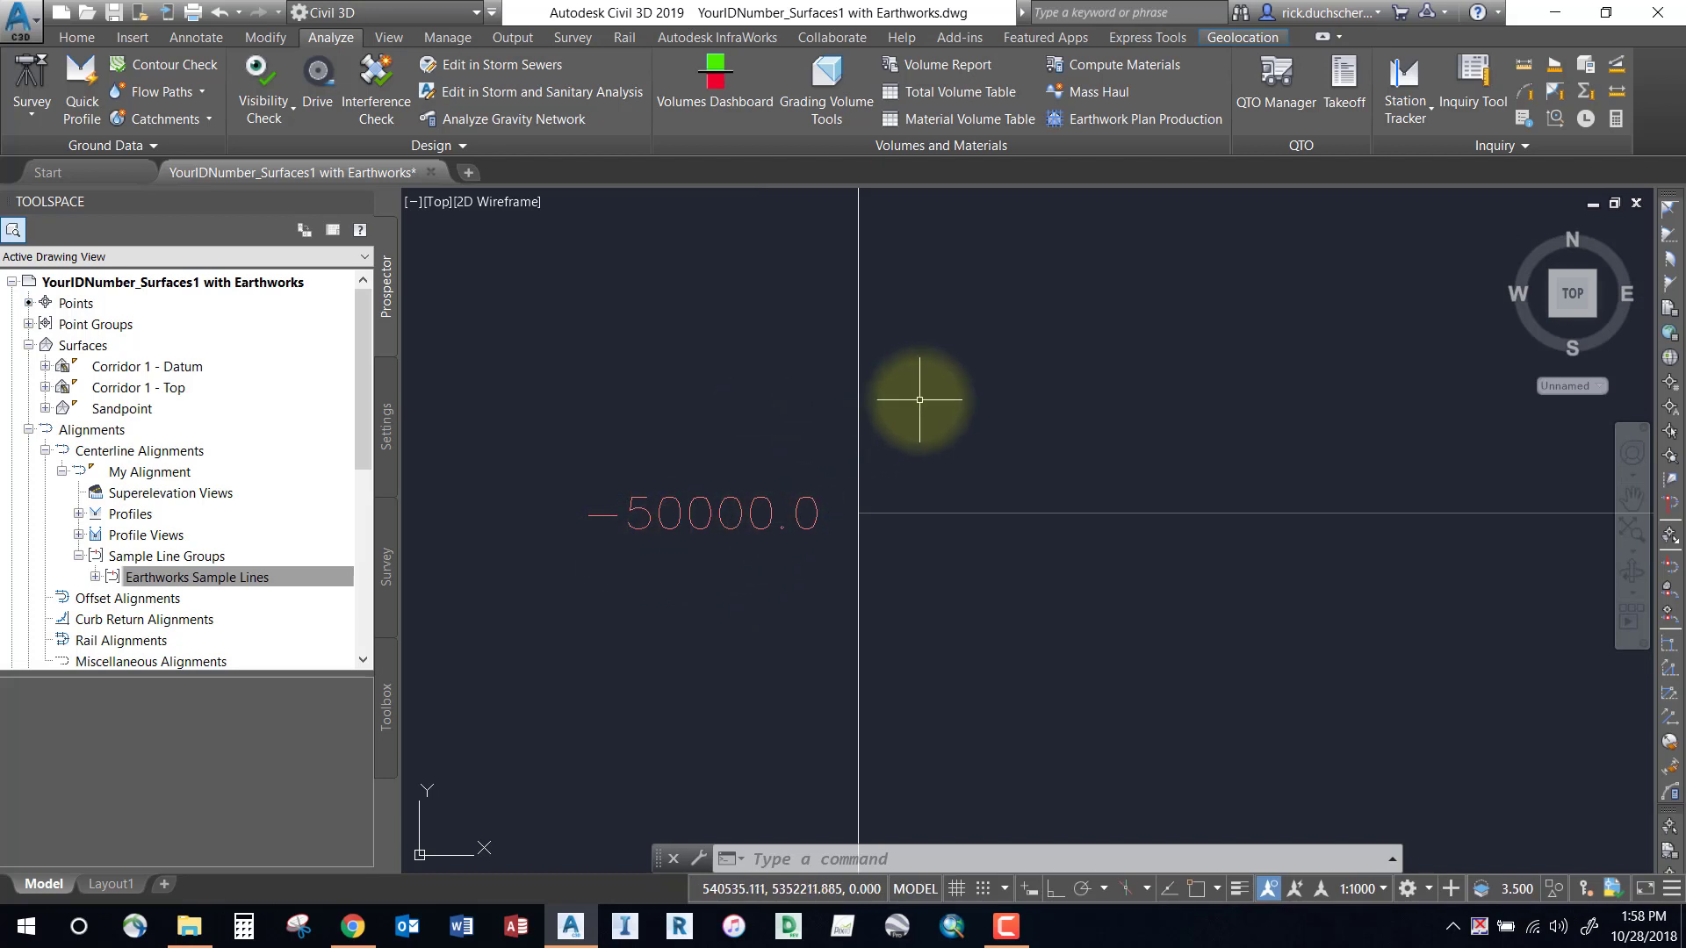
scroll(919, 400, "down", 6)
middle_click_drag(1036, 391, 682, 475)
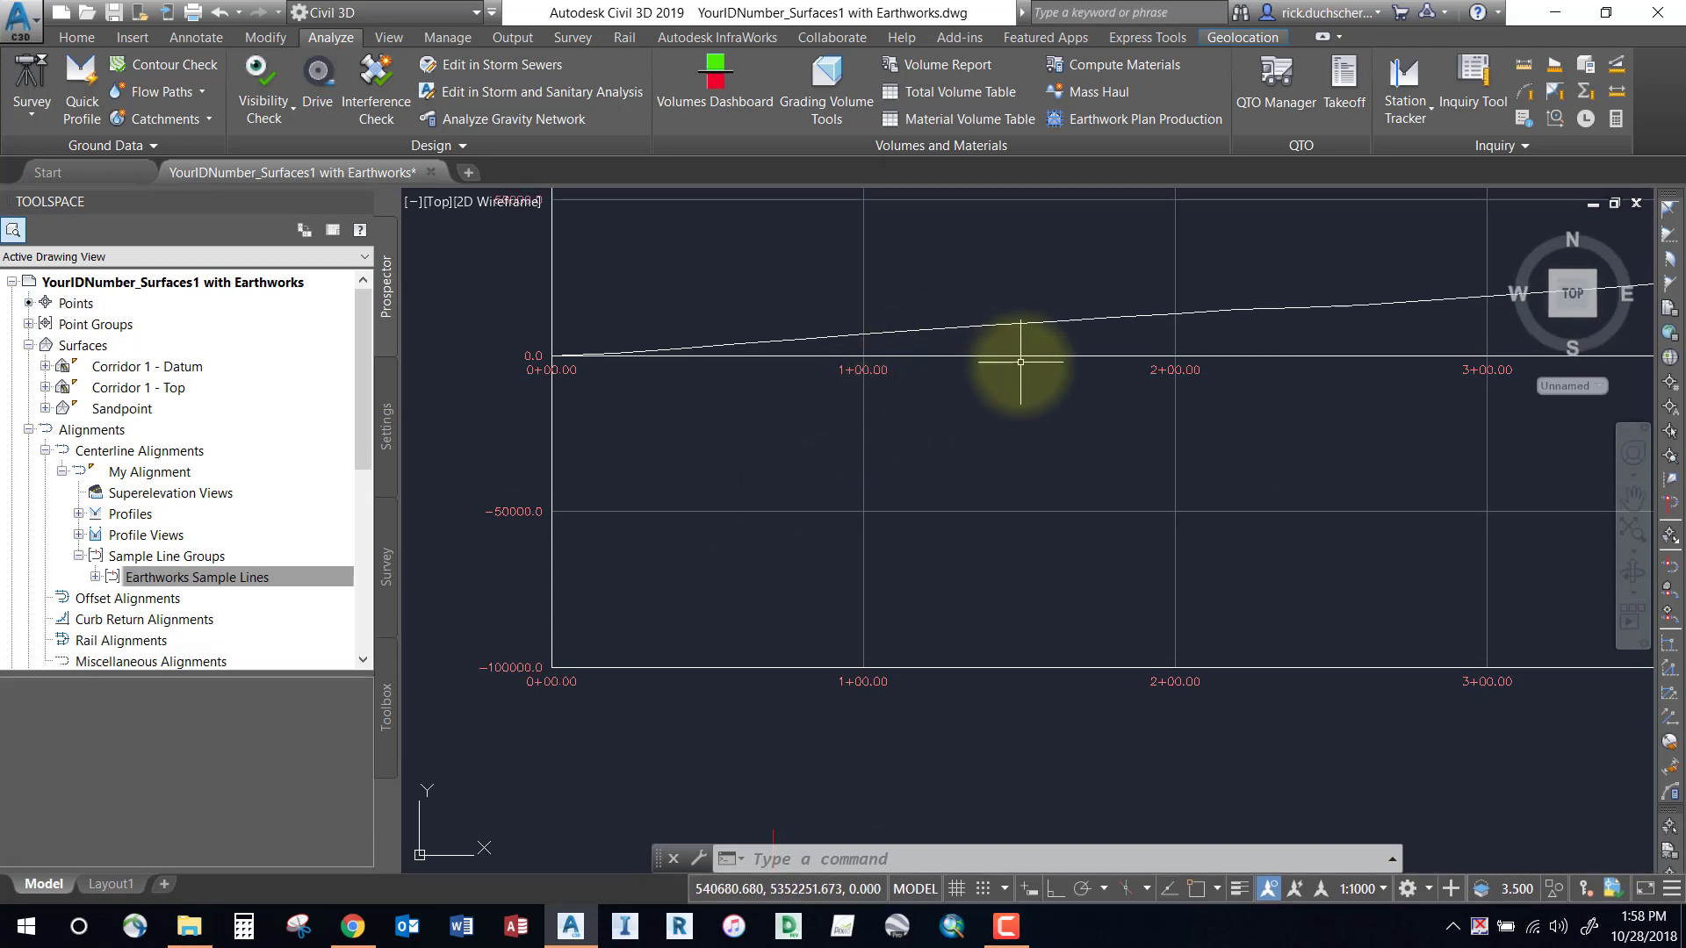
Step: Zoom out and pan so the mass haul view and profile view show together
scroll(1229, 458, "down", 3)
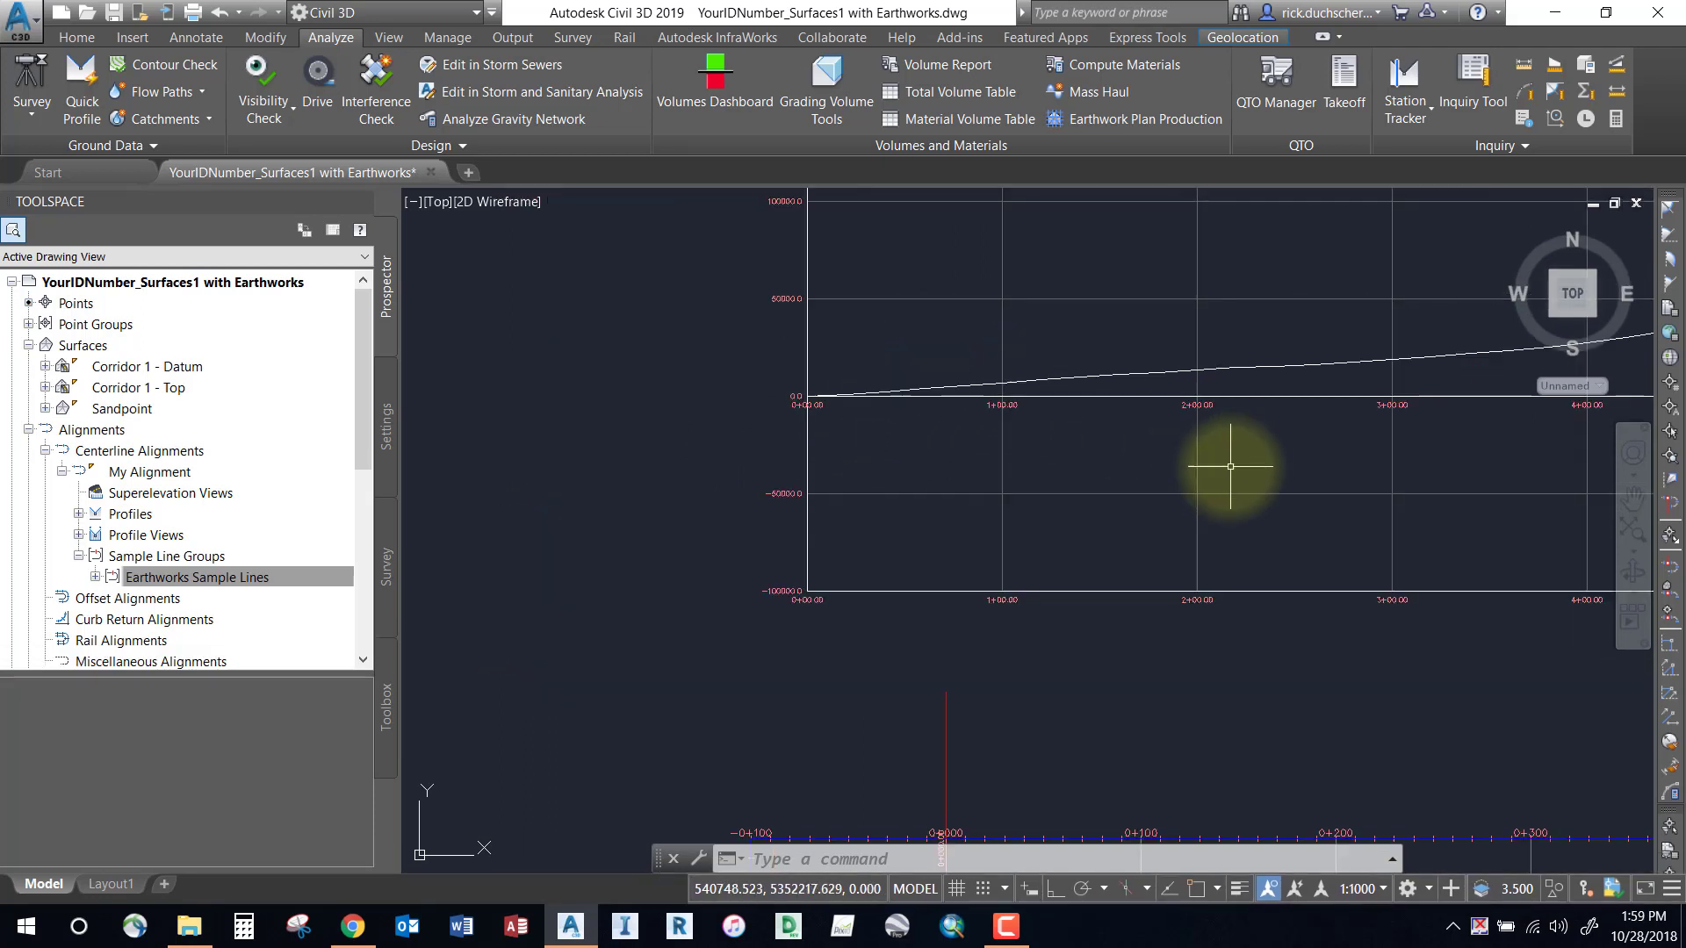
scroll(1063, 413, "down", 2)
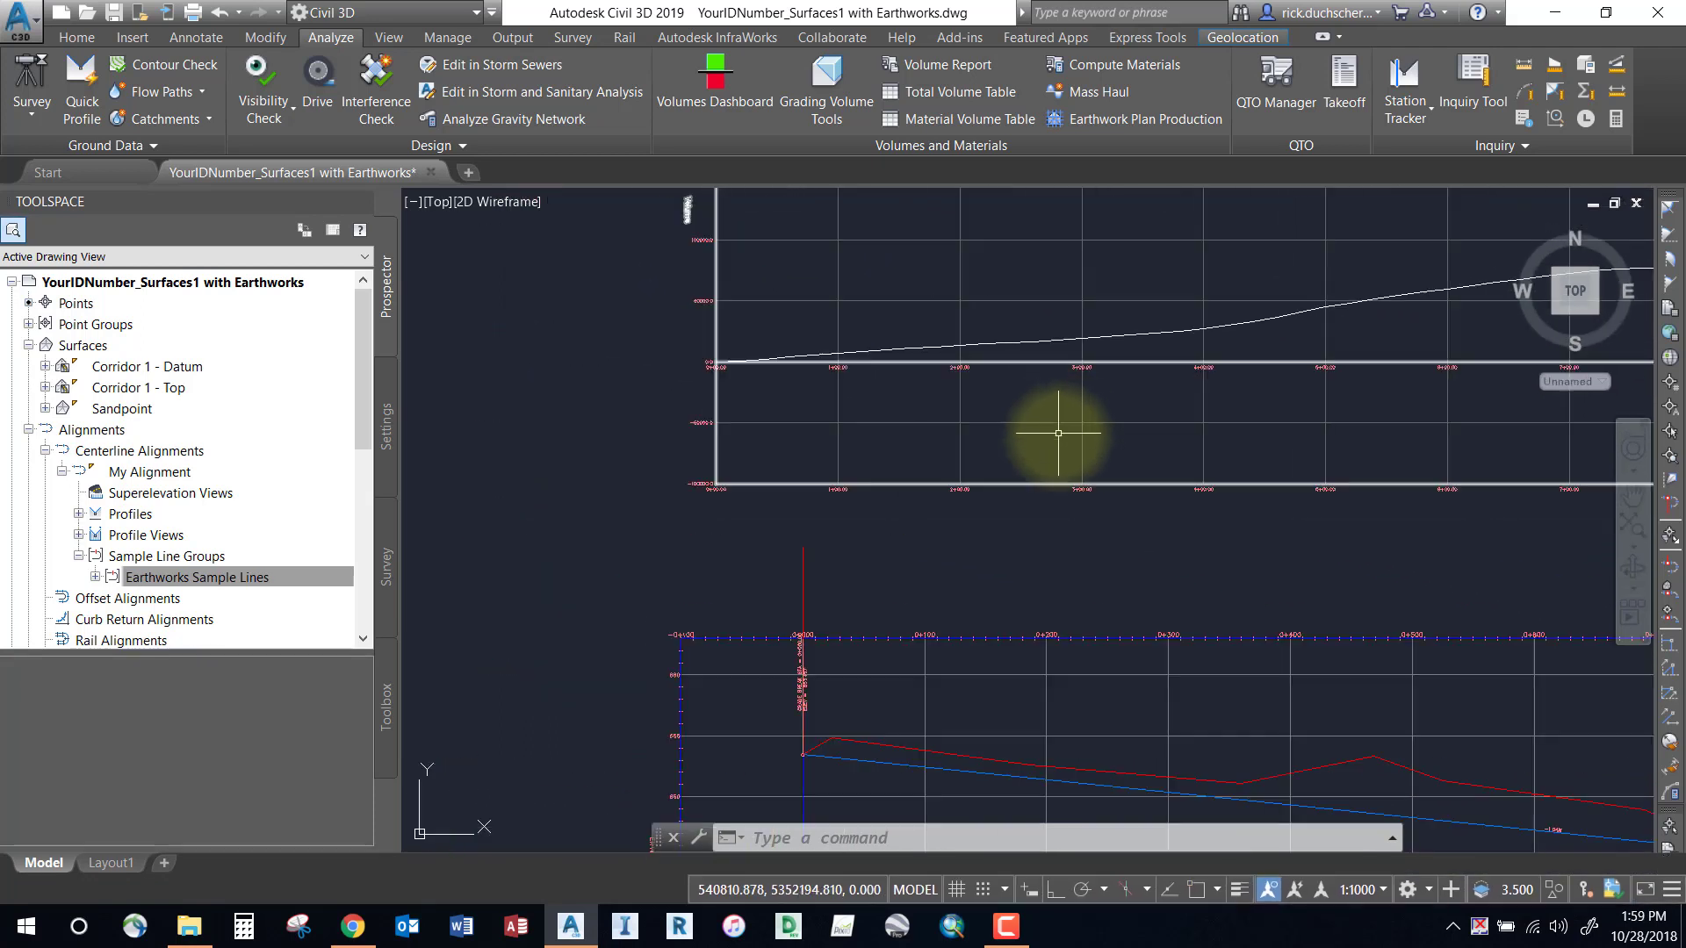
mouse_move(1031, 555)
middle_mouse_down()
mouse_move(1039, 512)
mouse_move(1004, 437)
mouse_move(996, 453)
middle_mouse_up()
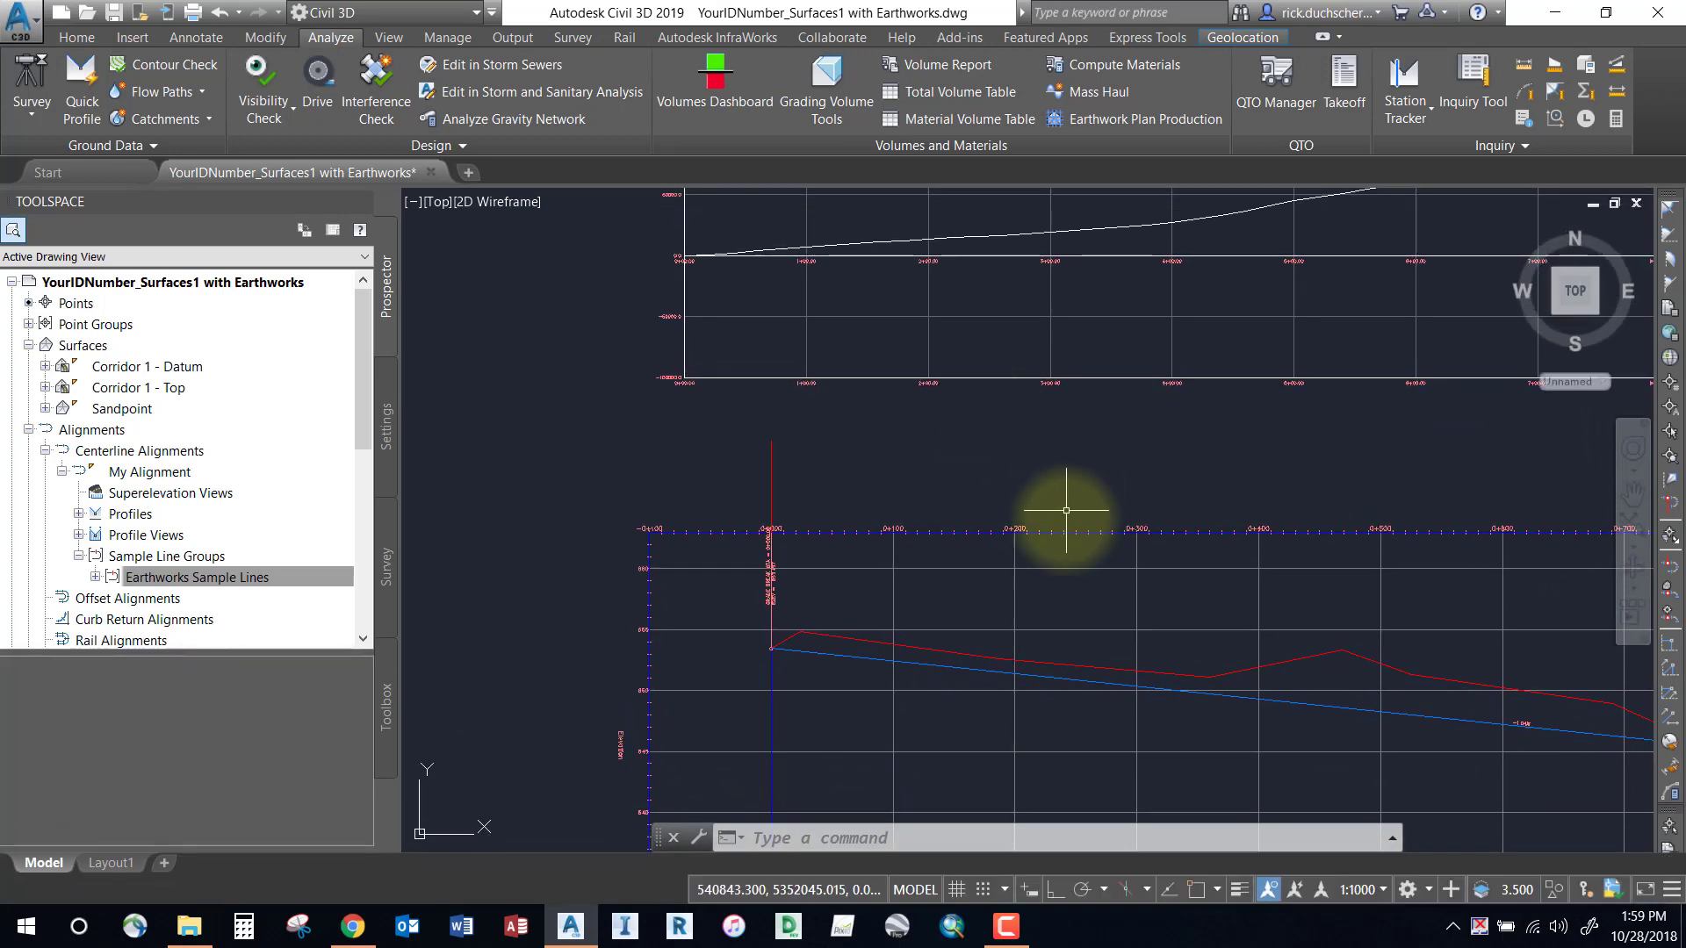
middle_click_drag(809, 689, 820, 458)
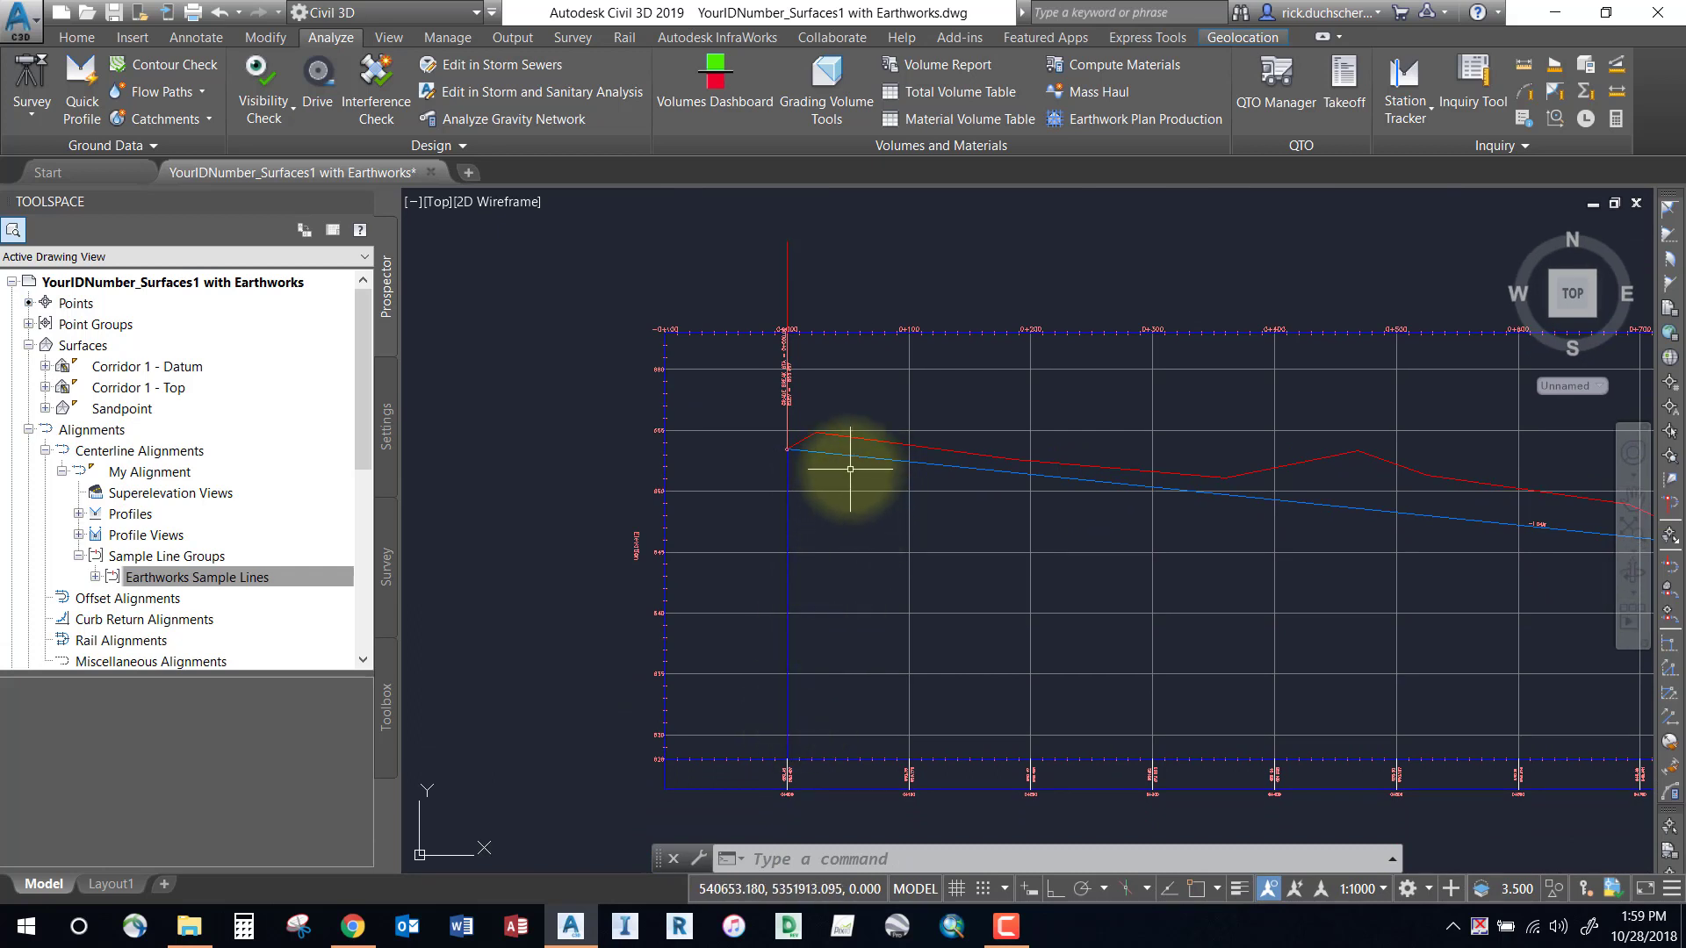
mouse_move(848, 455)
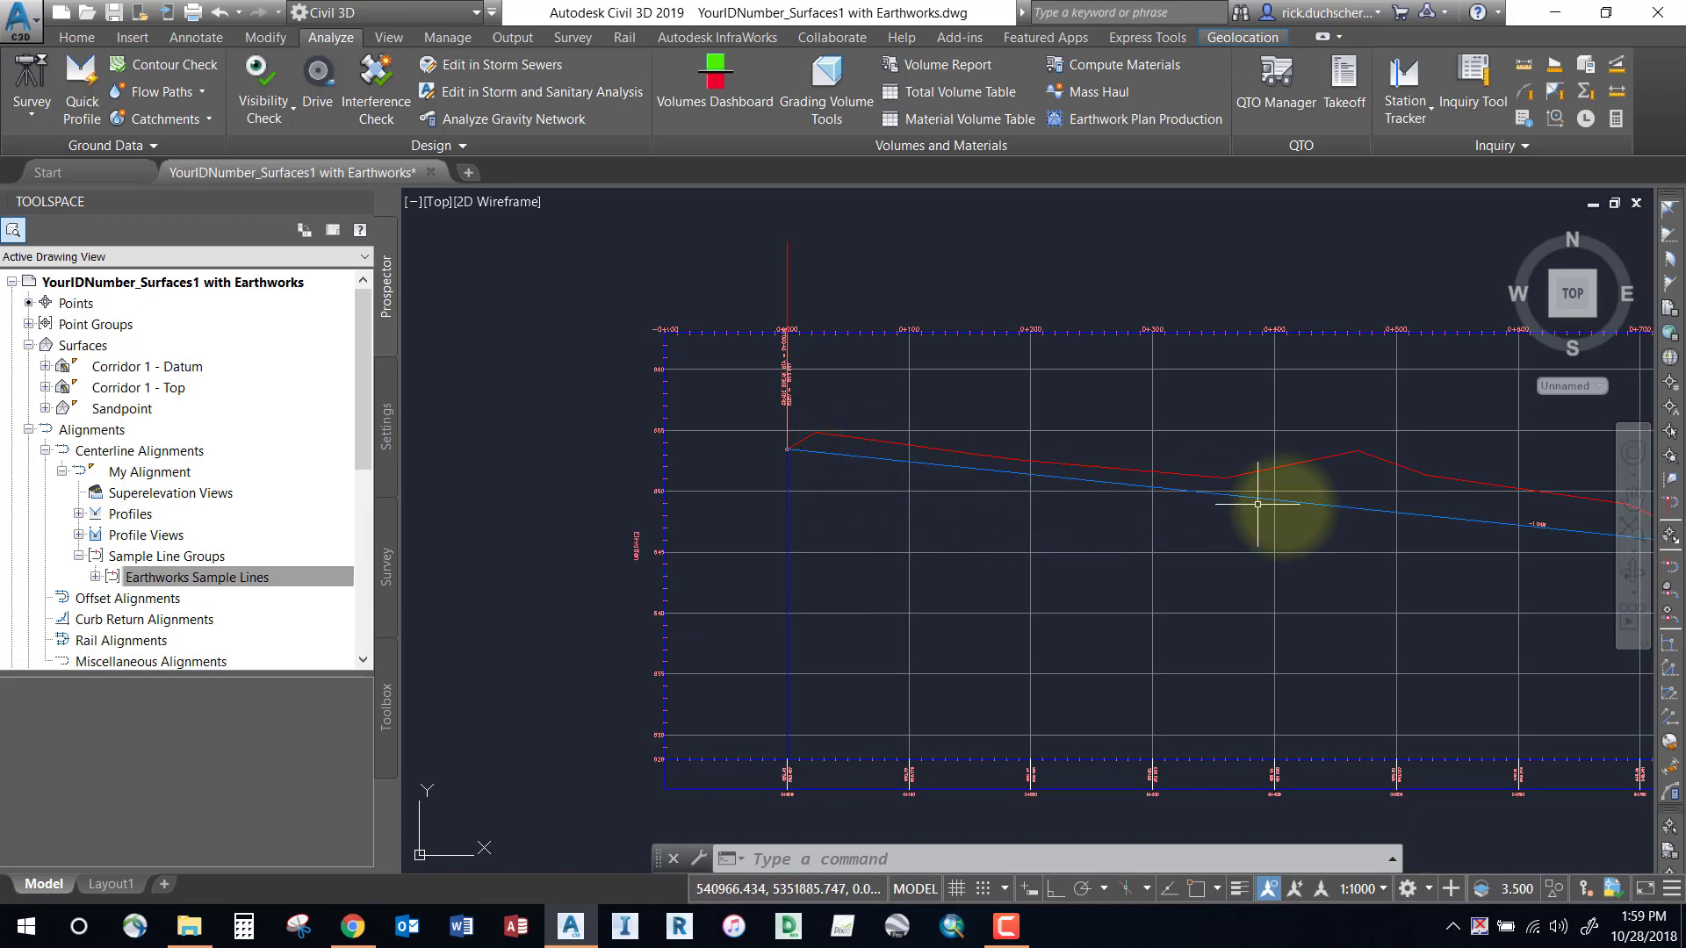
mouse_move(1261, 501)
middle_mouse_down()
mouse_move(1215, 530)
mouse_move(980, 564)
middle_mouse_up()
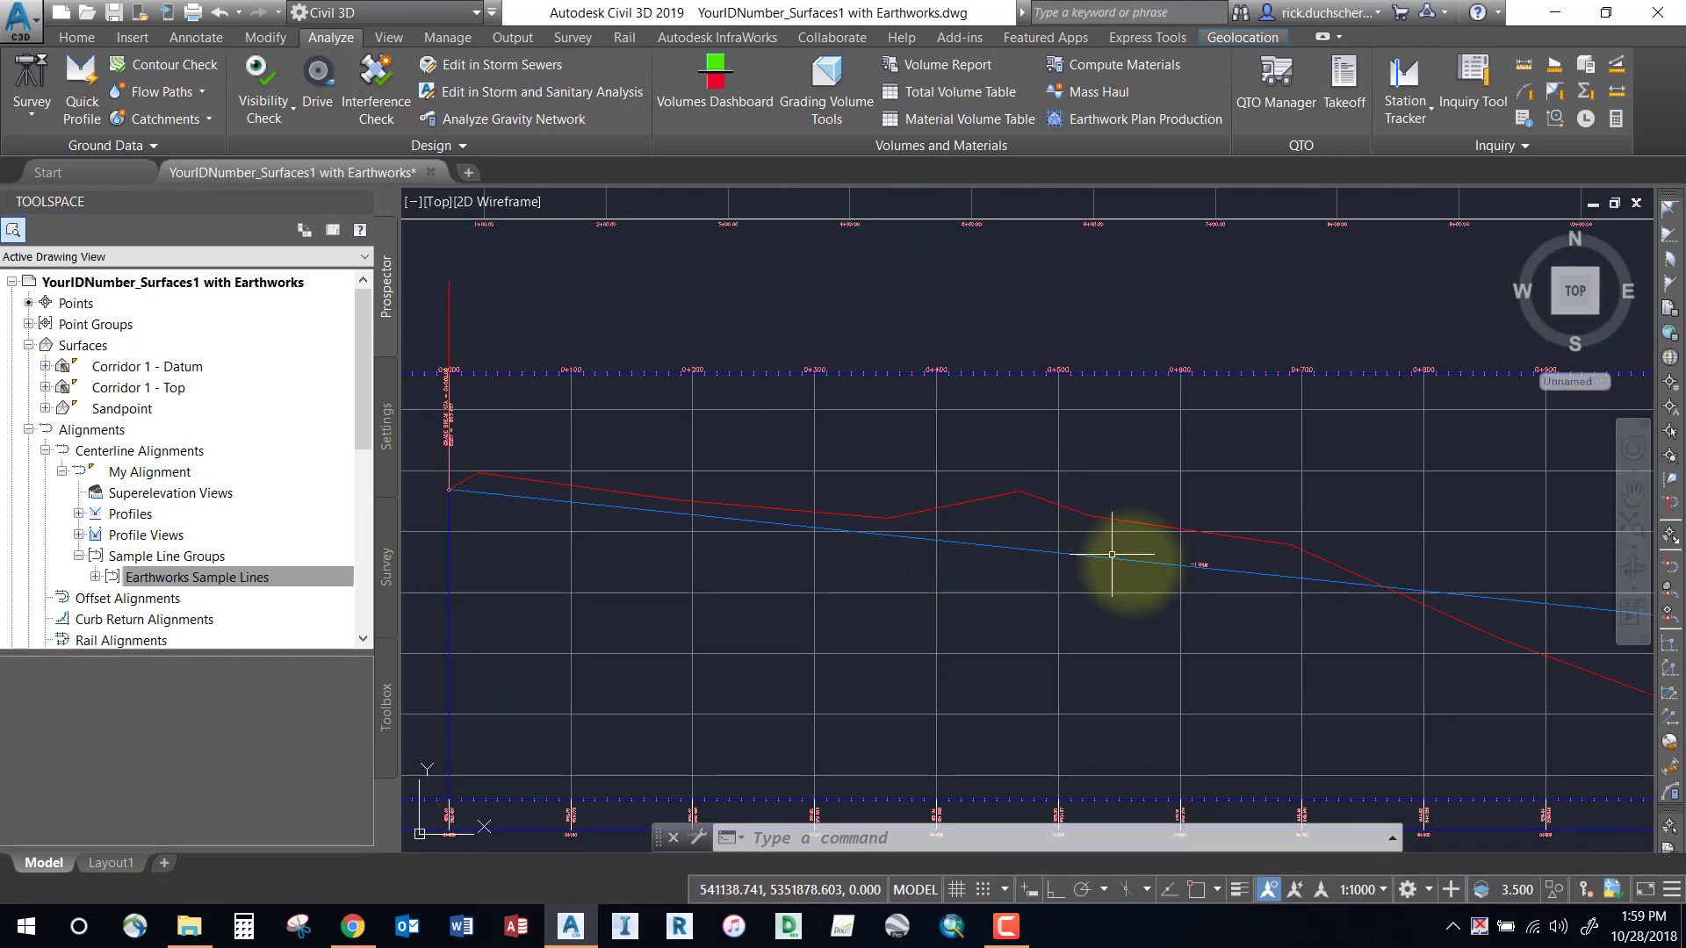
middle_click_drag(1272, 632, 1009, 519)
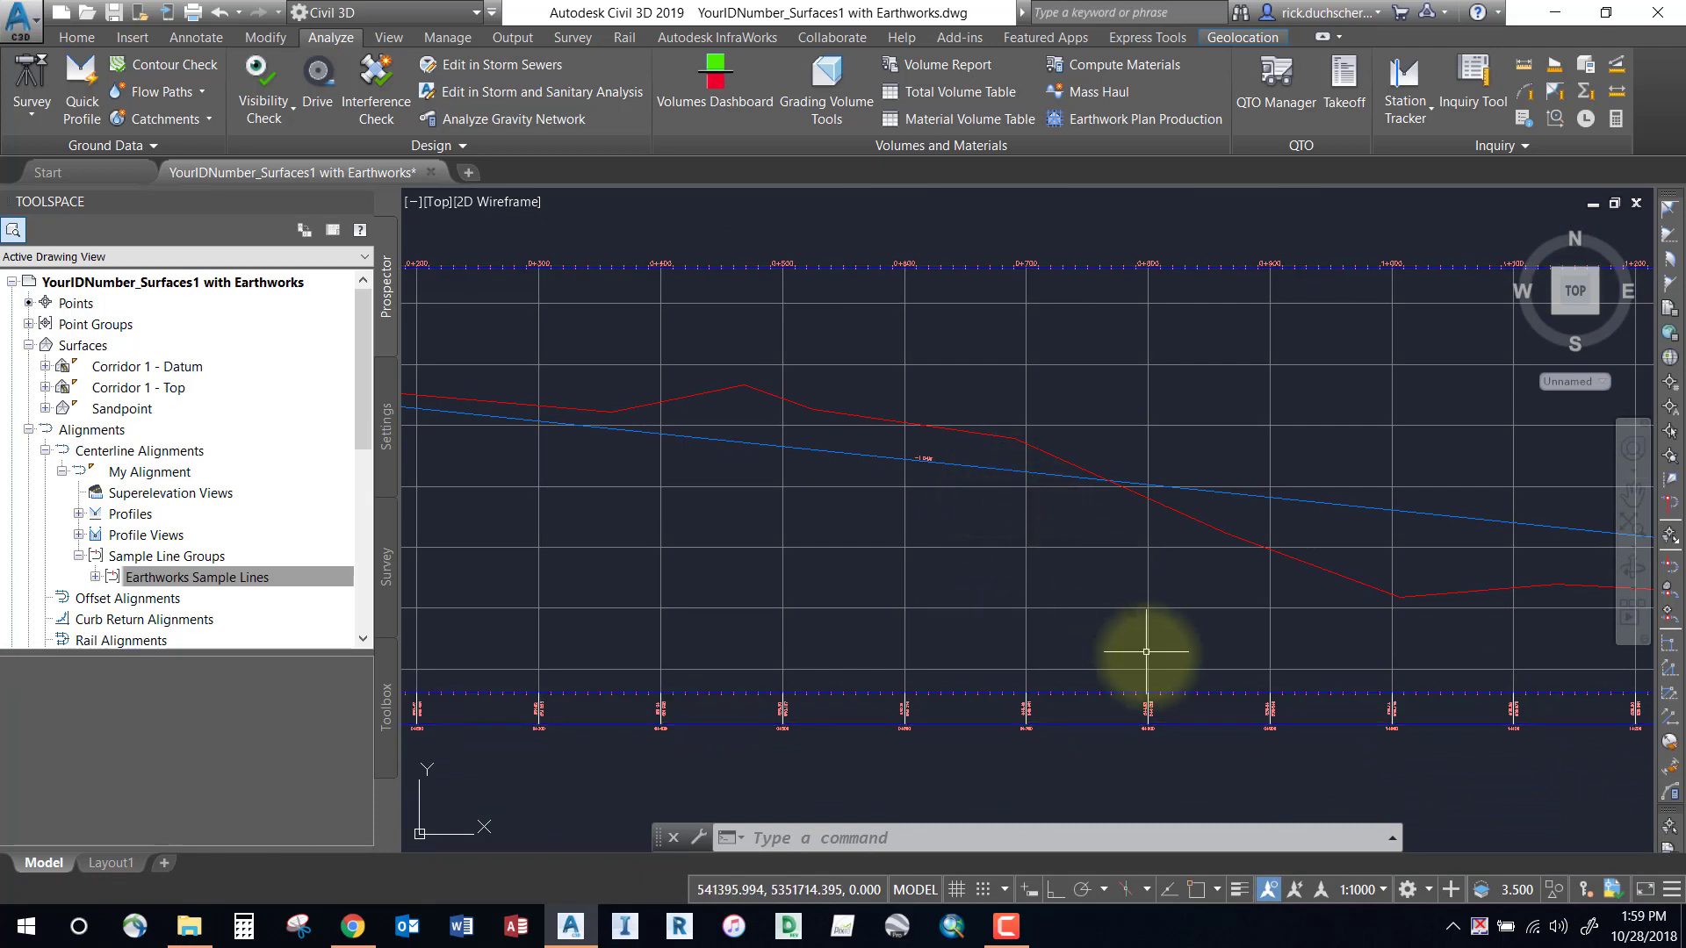
scroll(1024, 729, "up", 4)
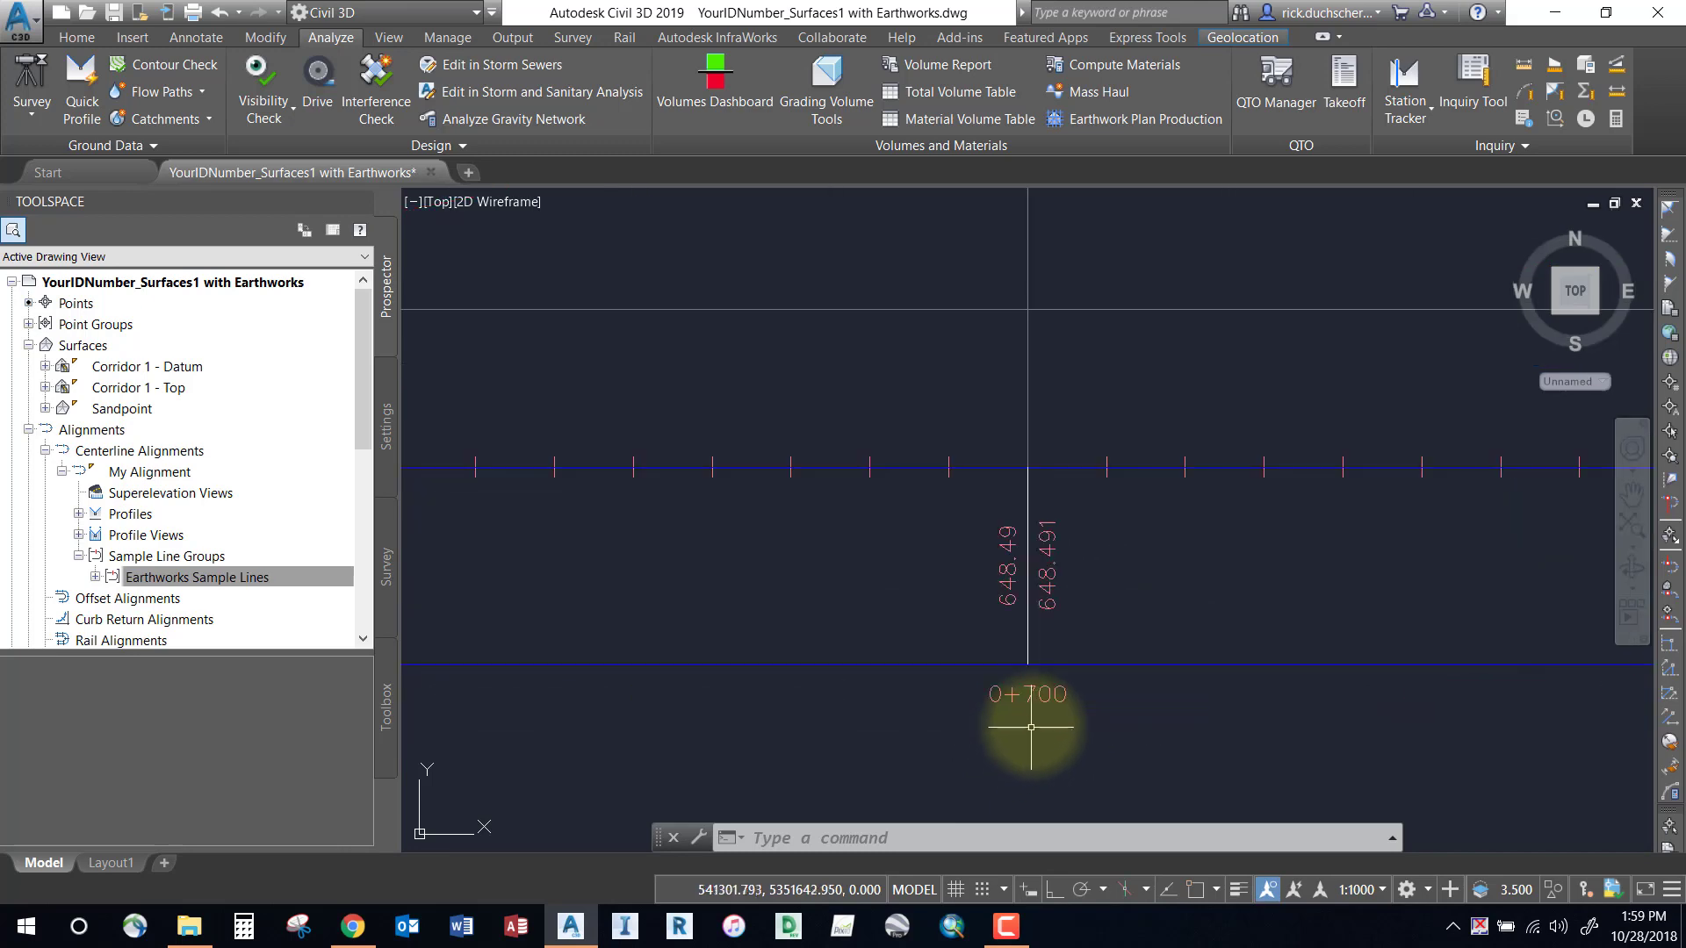
scroll(1123, 530, "down", 2)
Step: Bring the ground and design lines' crossing and the mass haul diagram into view
middle_click_drag(1152, 482, 1068, 654)
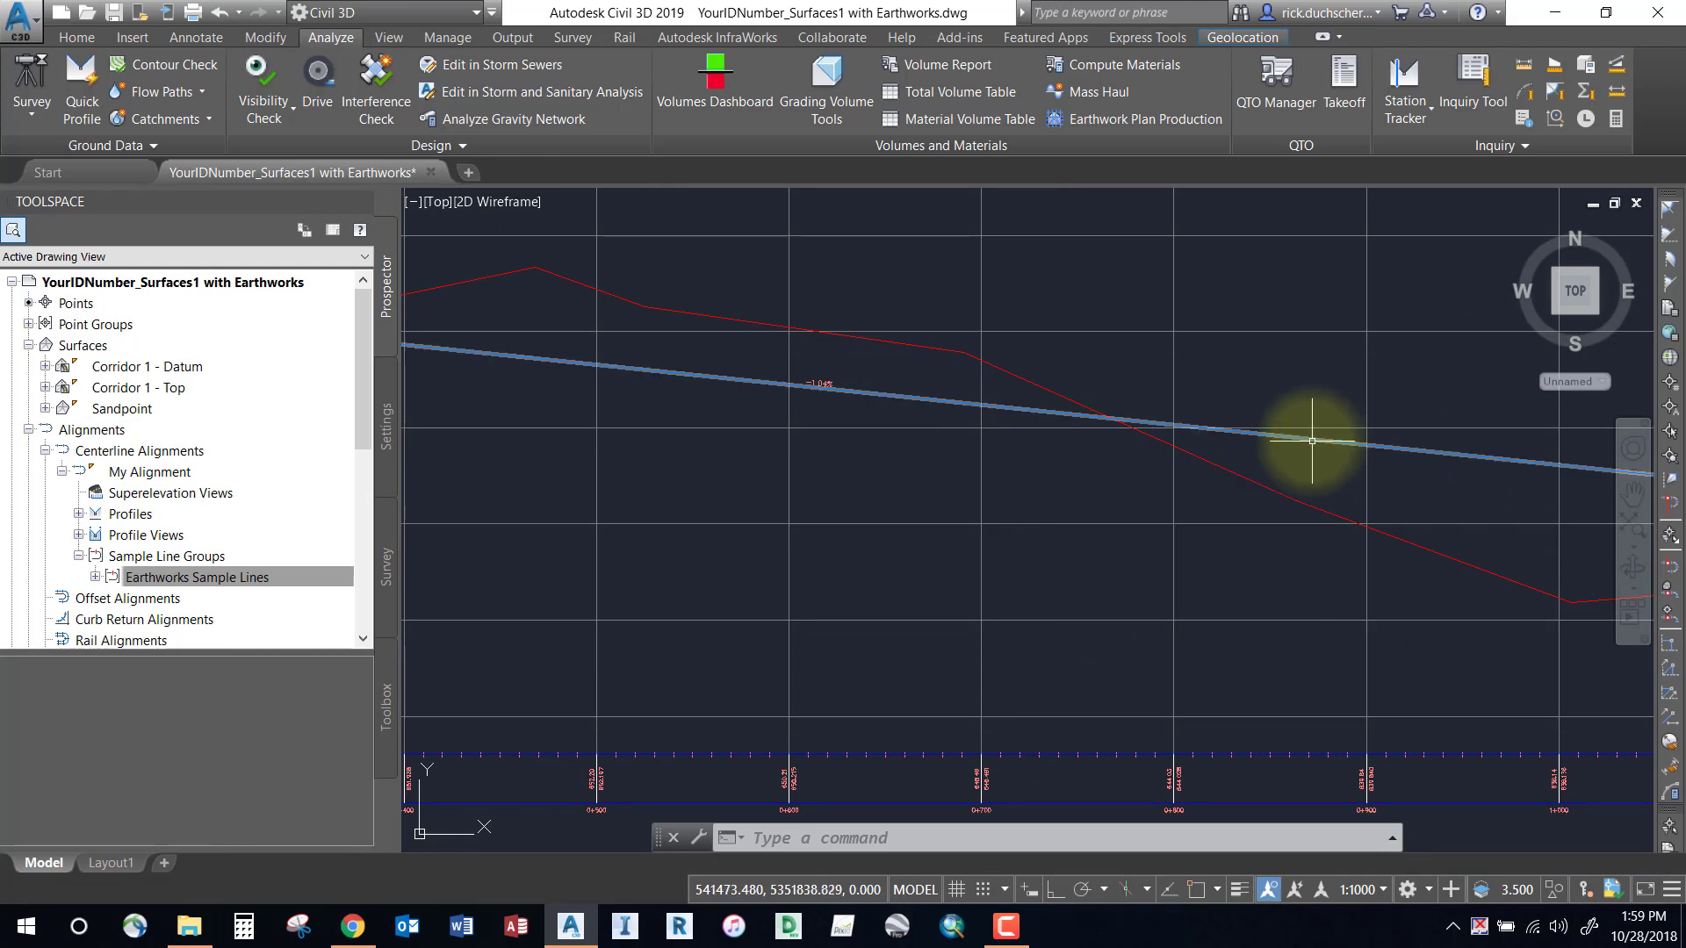
scroll(1251, 439, "down", 6)
middle_click_drag(1200, 422, 1152, 641)
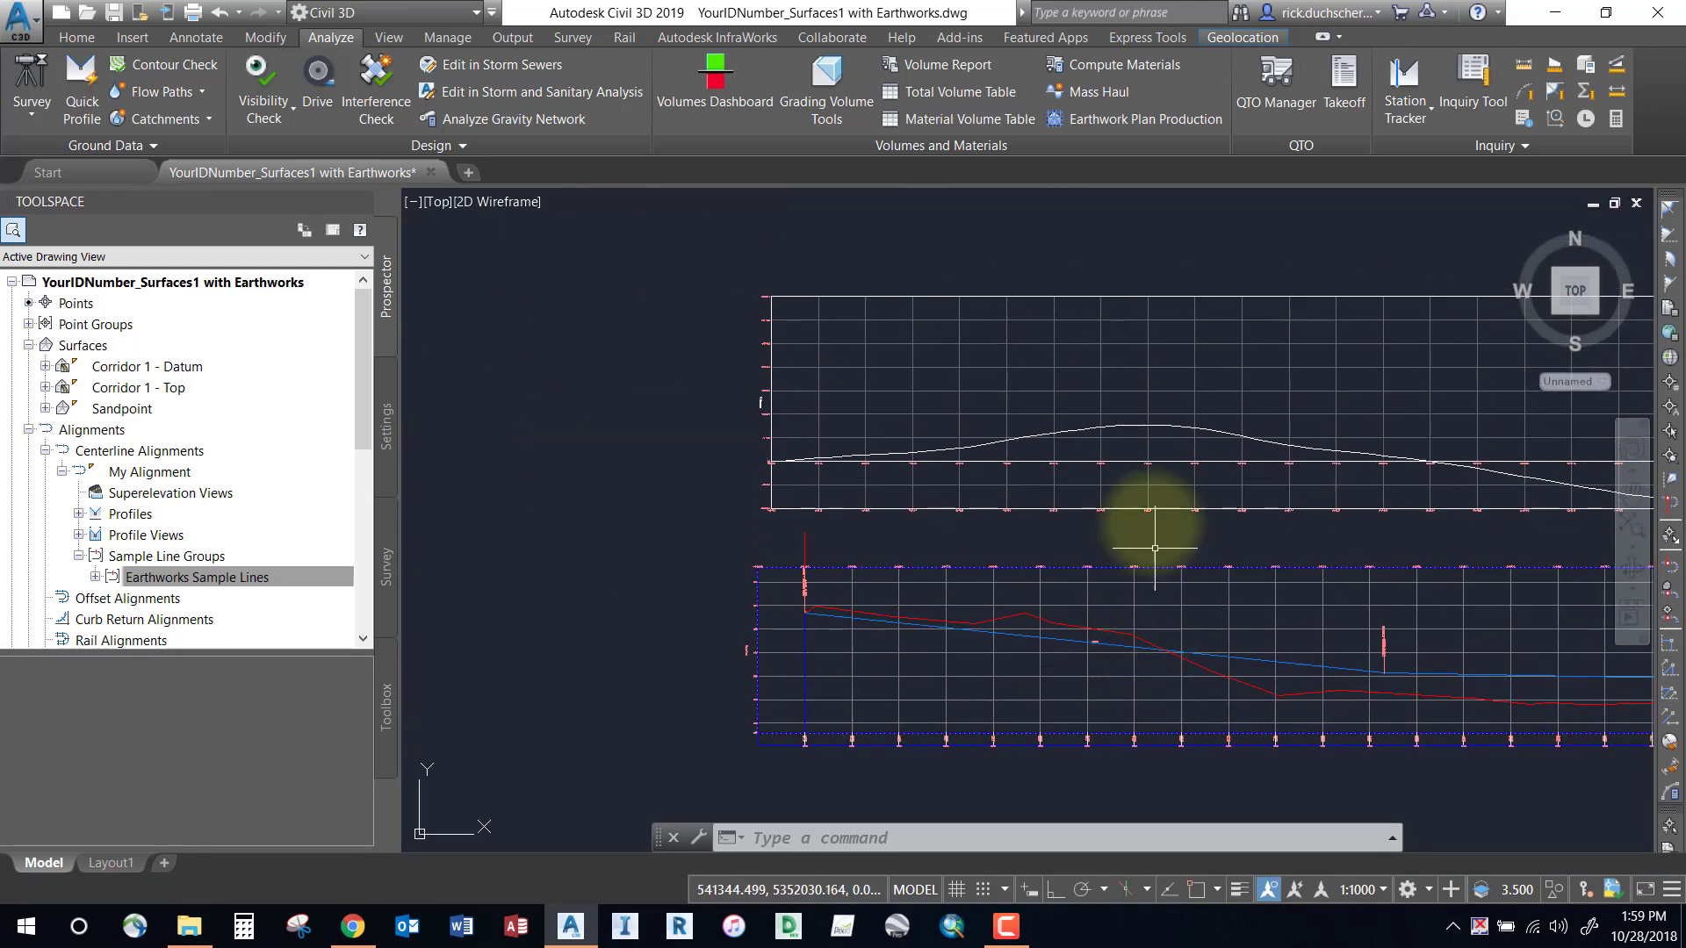
scroll(1152, 500, "up", 4)
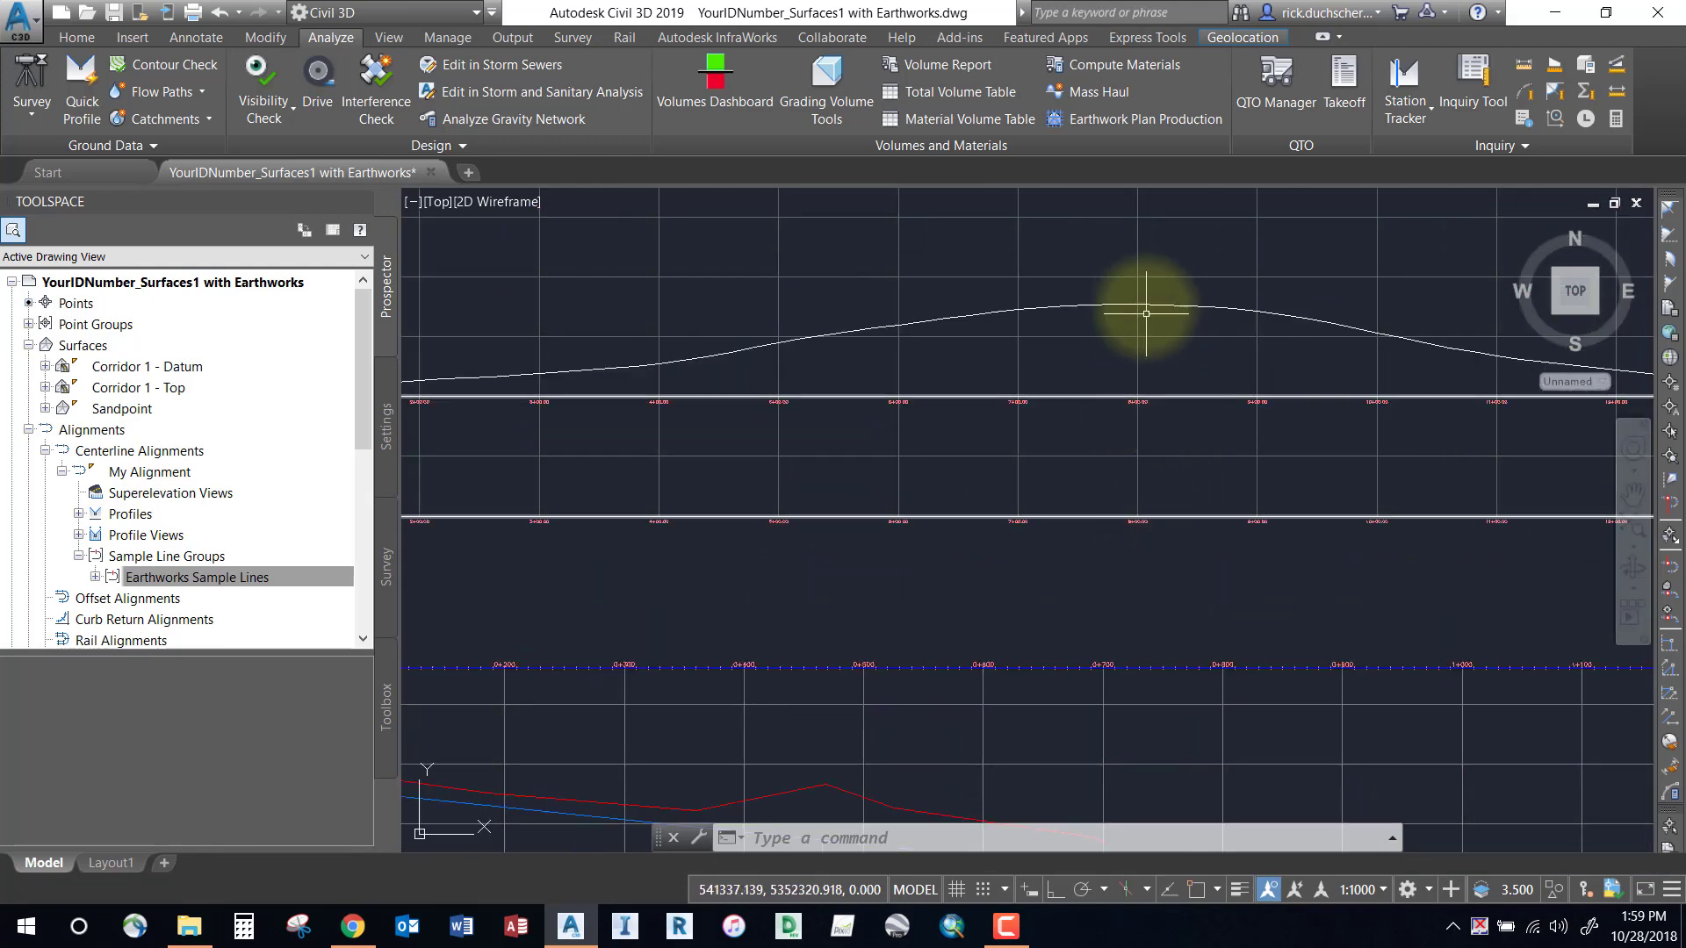
mouse_move(1146, 304)
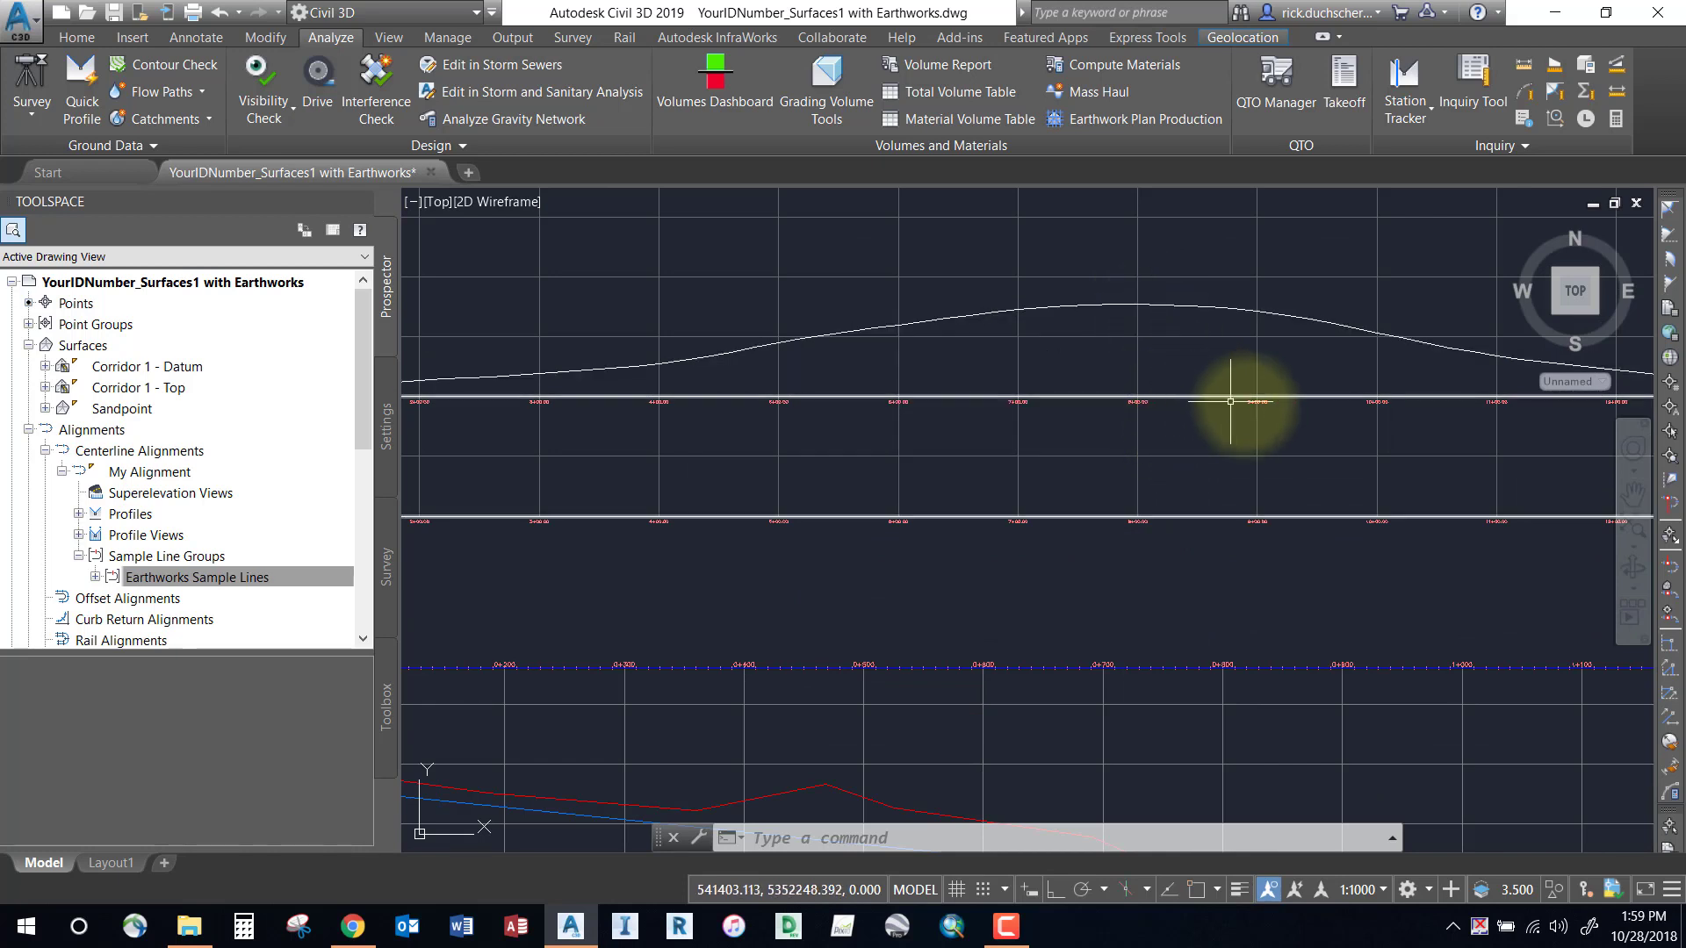
scroll(1343, 426, "down", 3)
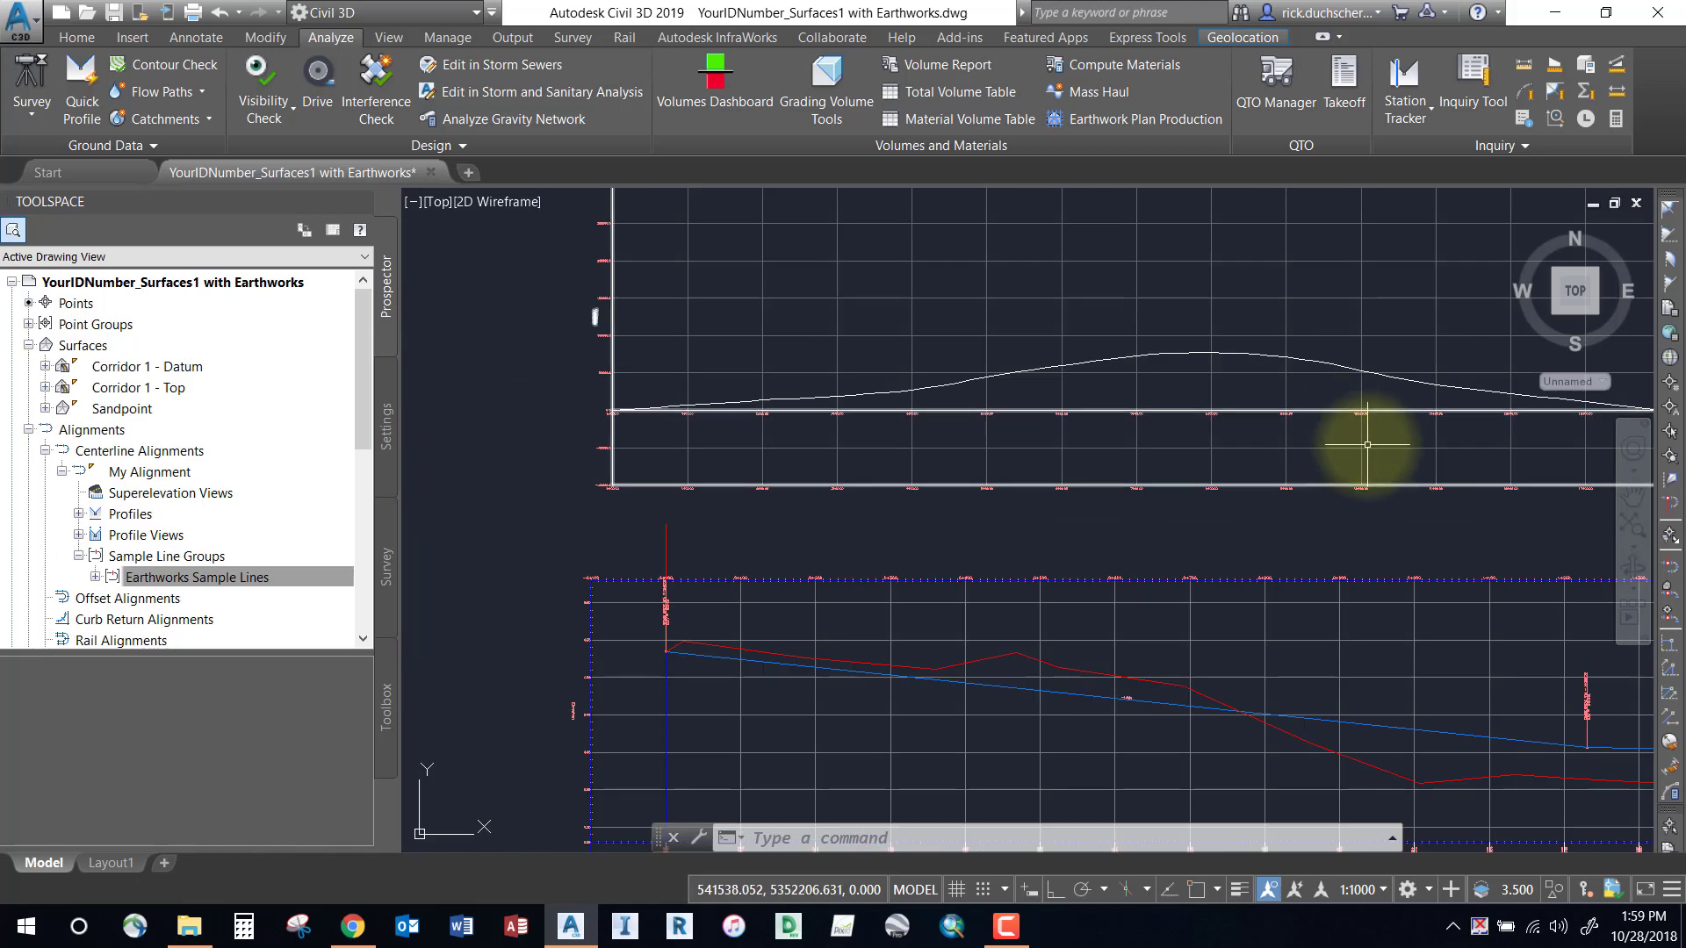
middle_click_drag(1347, 439, 890, 414)
scroll(1196, 394, "up", 5)
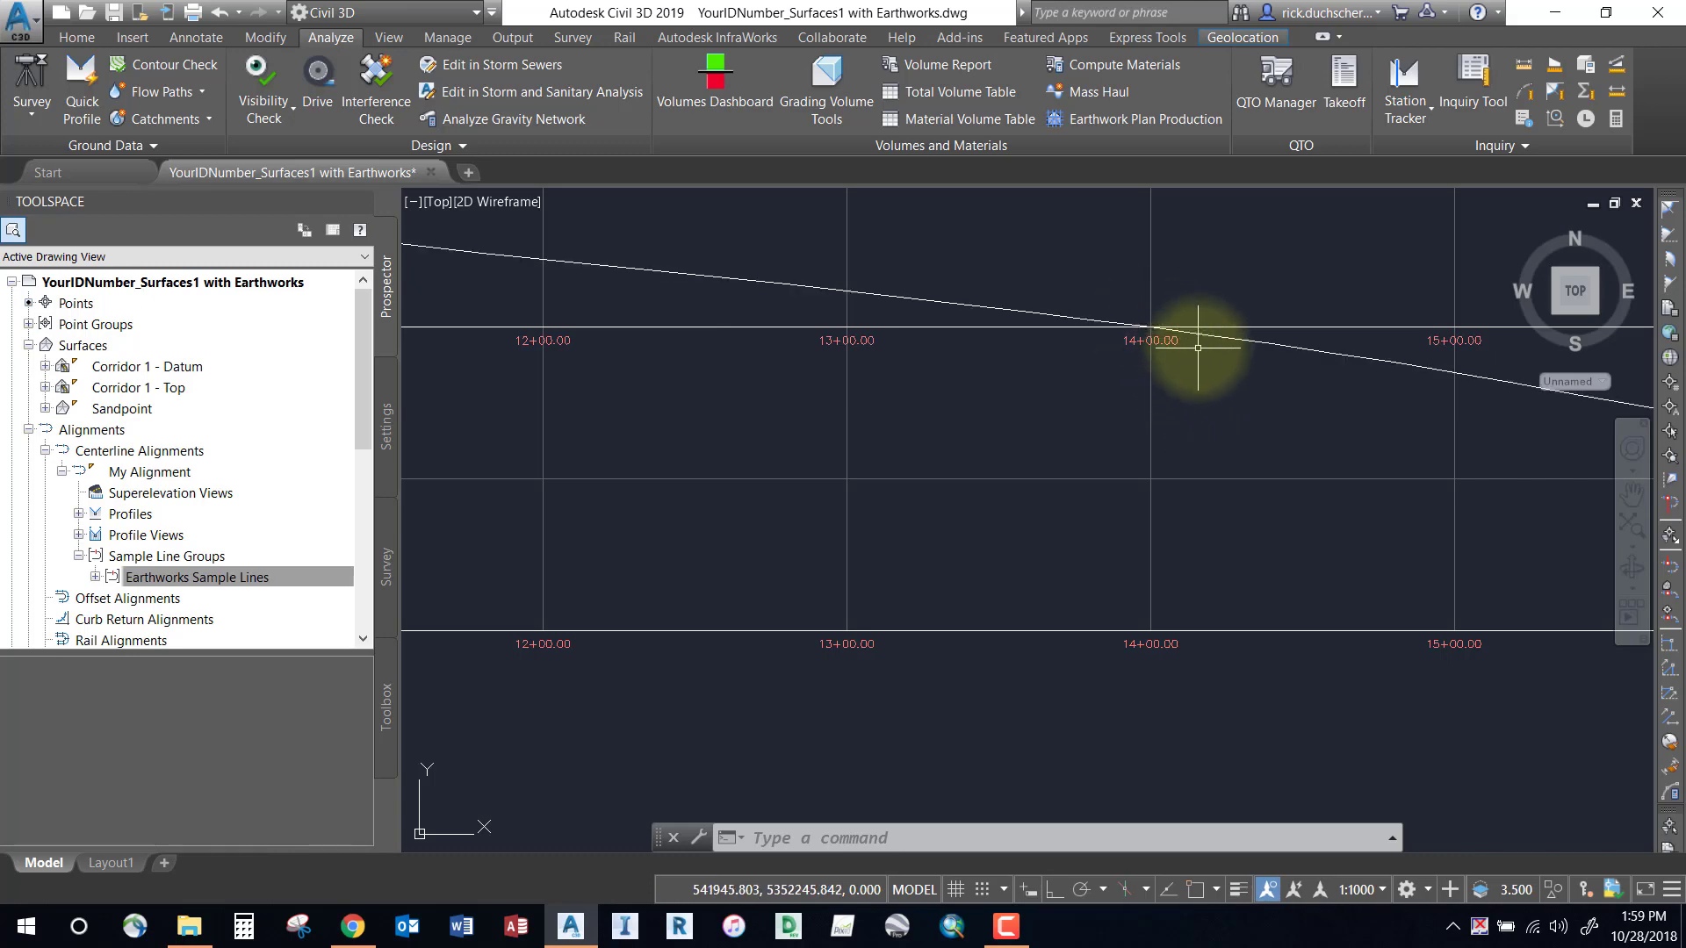
Step: Pan toward later stations, following the mass haul line and the profile bands
scroll(1198, 351, "down", 4)
middle_click_drag(1343, 406, 988, 390)
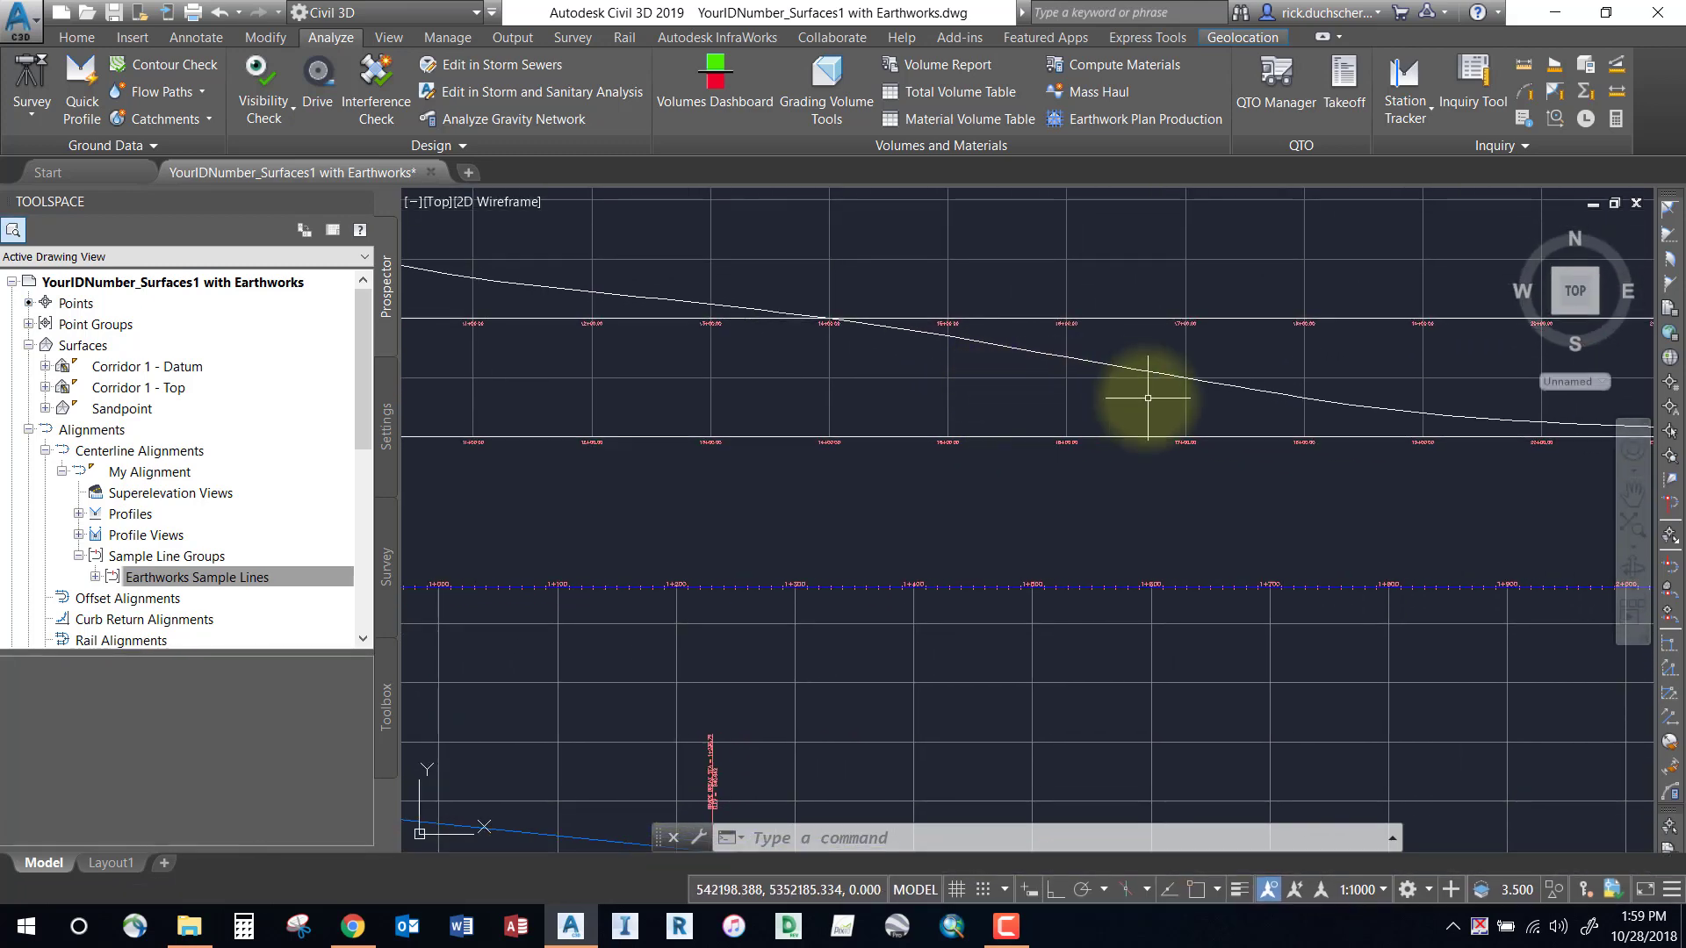
middle_click_drag(1167, 407, 979, 388)
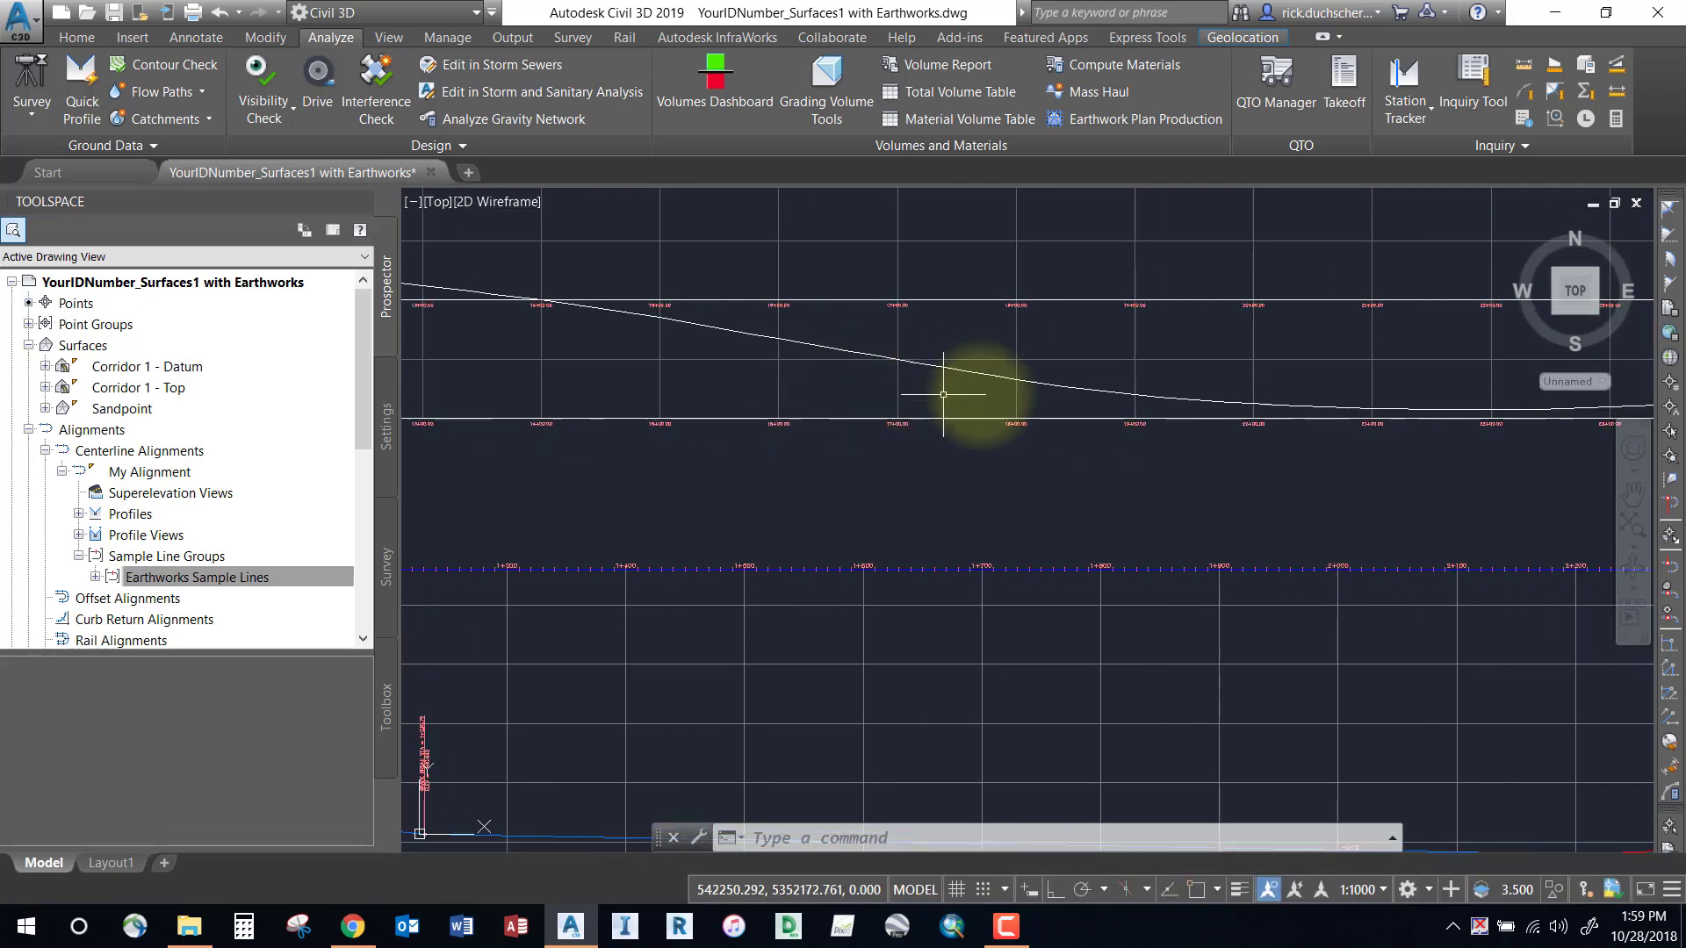
middle_click_drag(1227, 403, 878, 404)
middle_click_drag(1396, 390, 910, 416)
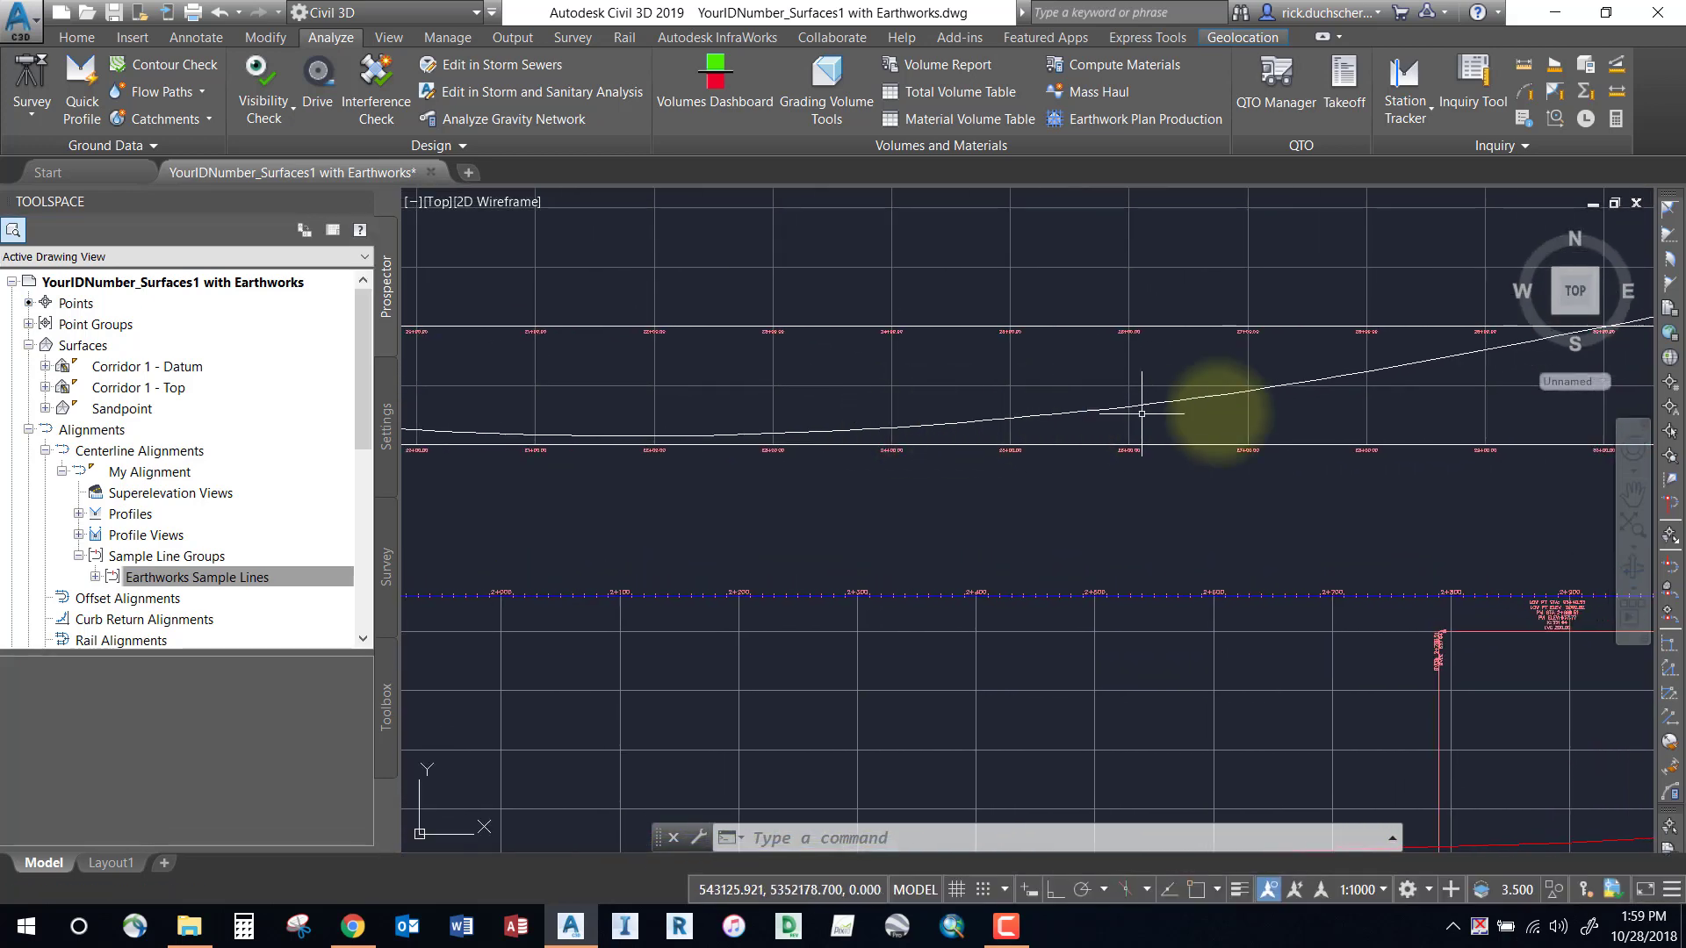
scroll(1291, 399, "down", 3)
Step: Recentre both graphs and select the layout profile line
scroll(1118, 444, "down", 2)
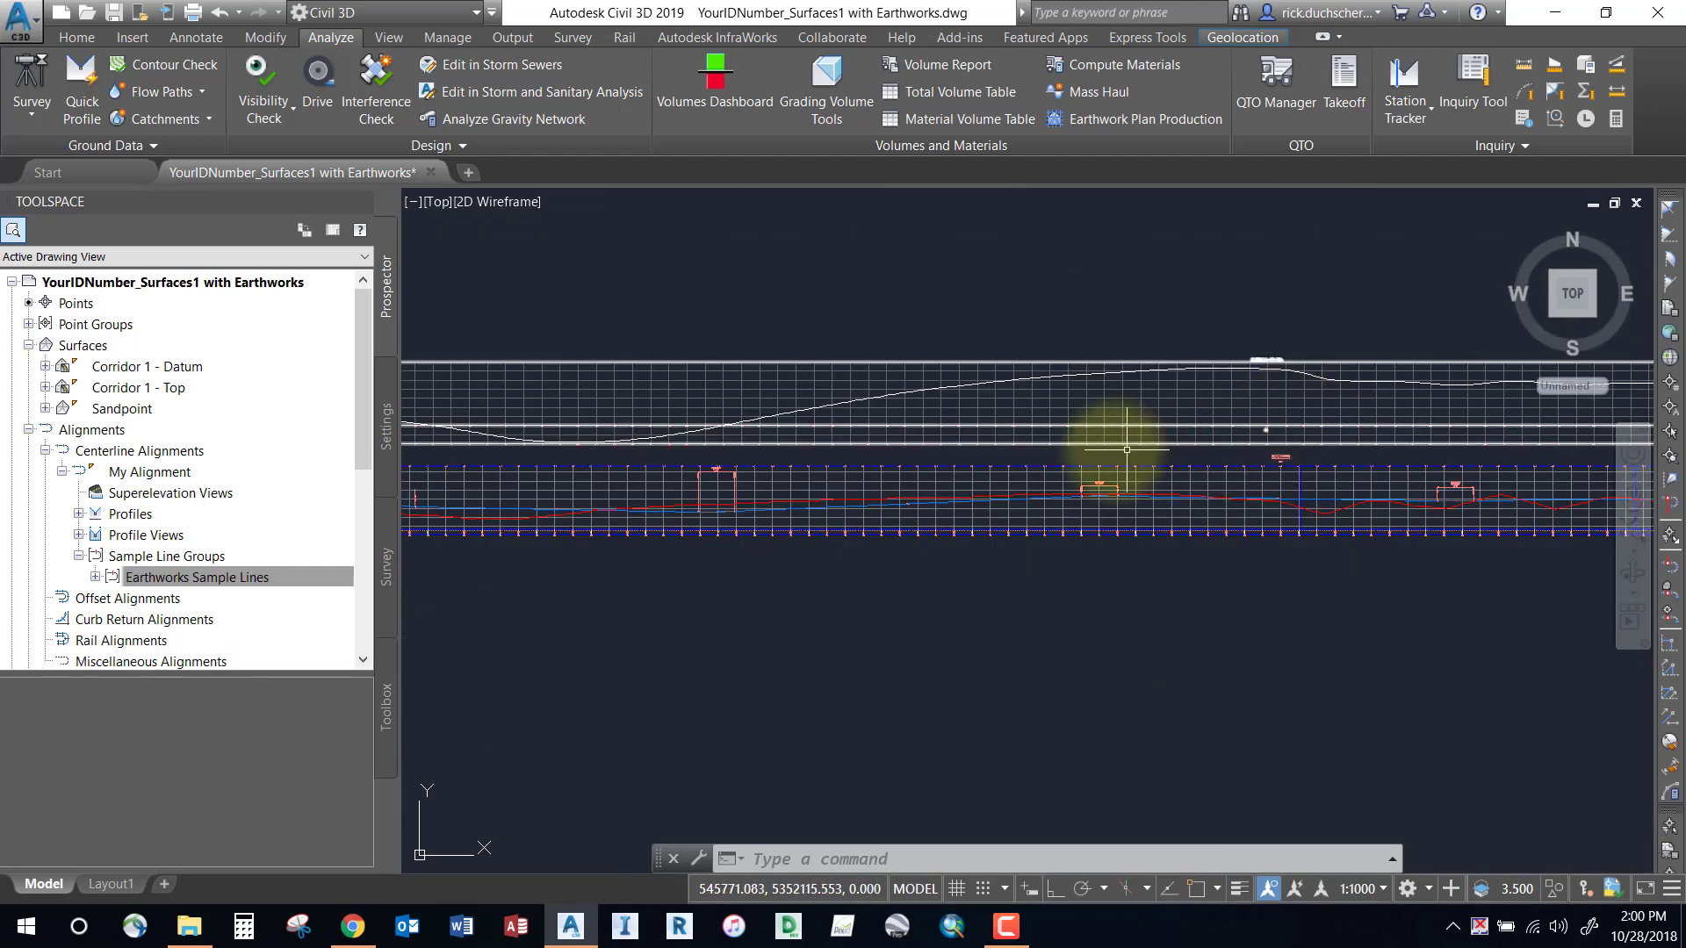
middle_click_drag(1325, 444, 1167, 459)
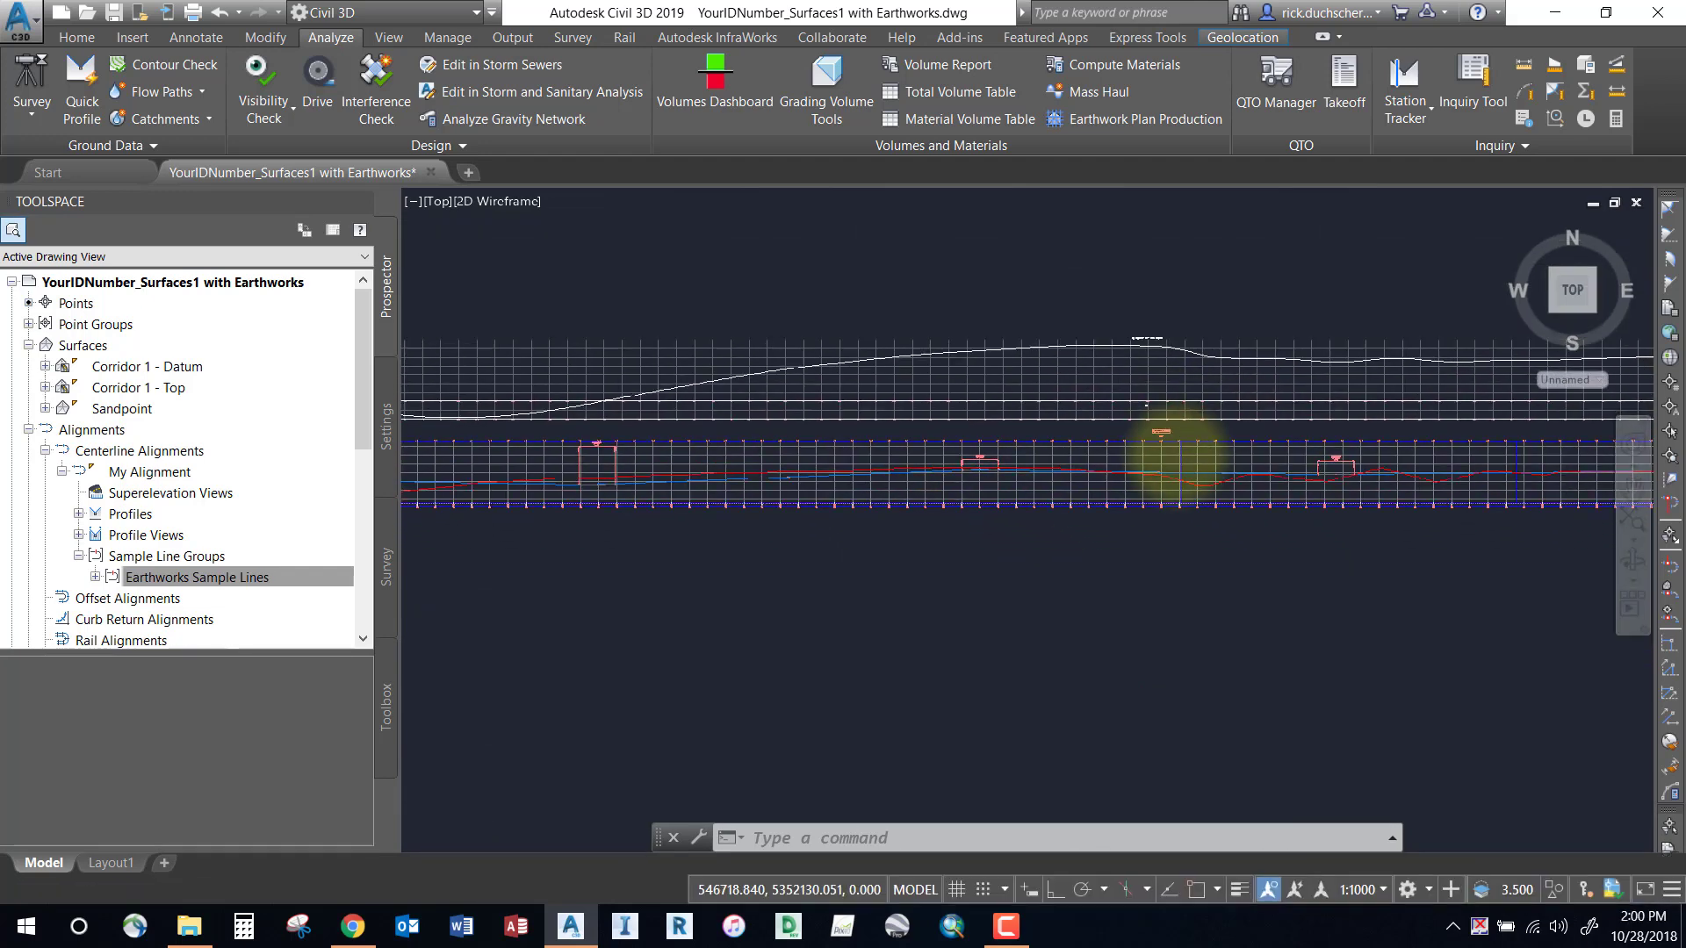
scroll(1044, 493, "up", 5)
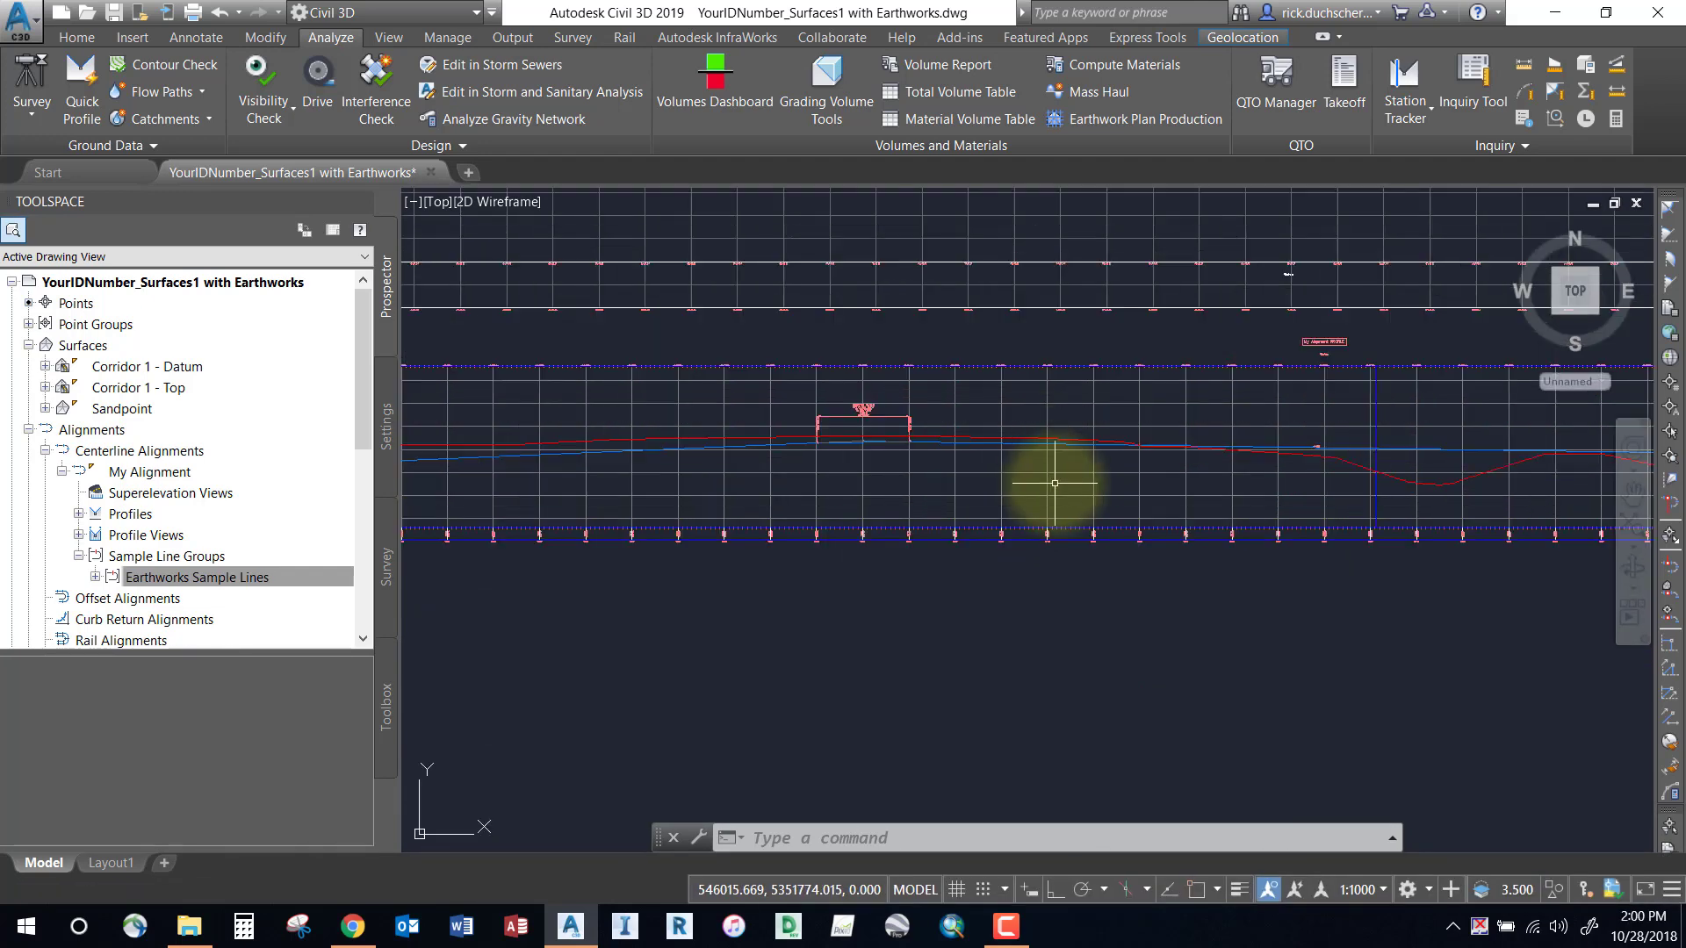
left_click(1012, 424)
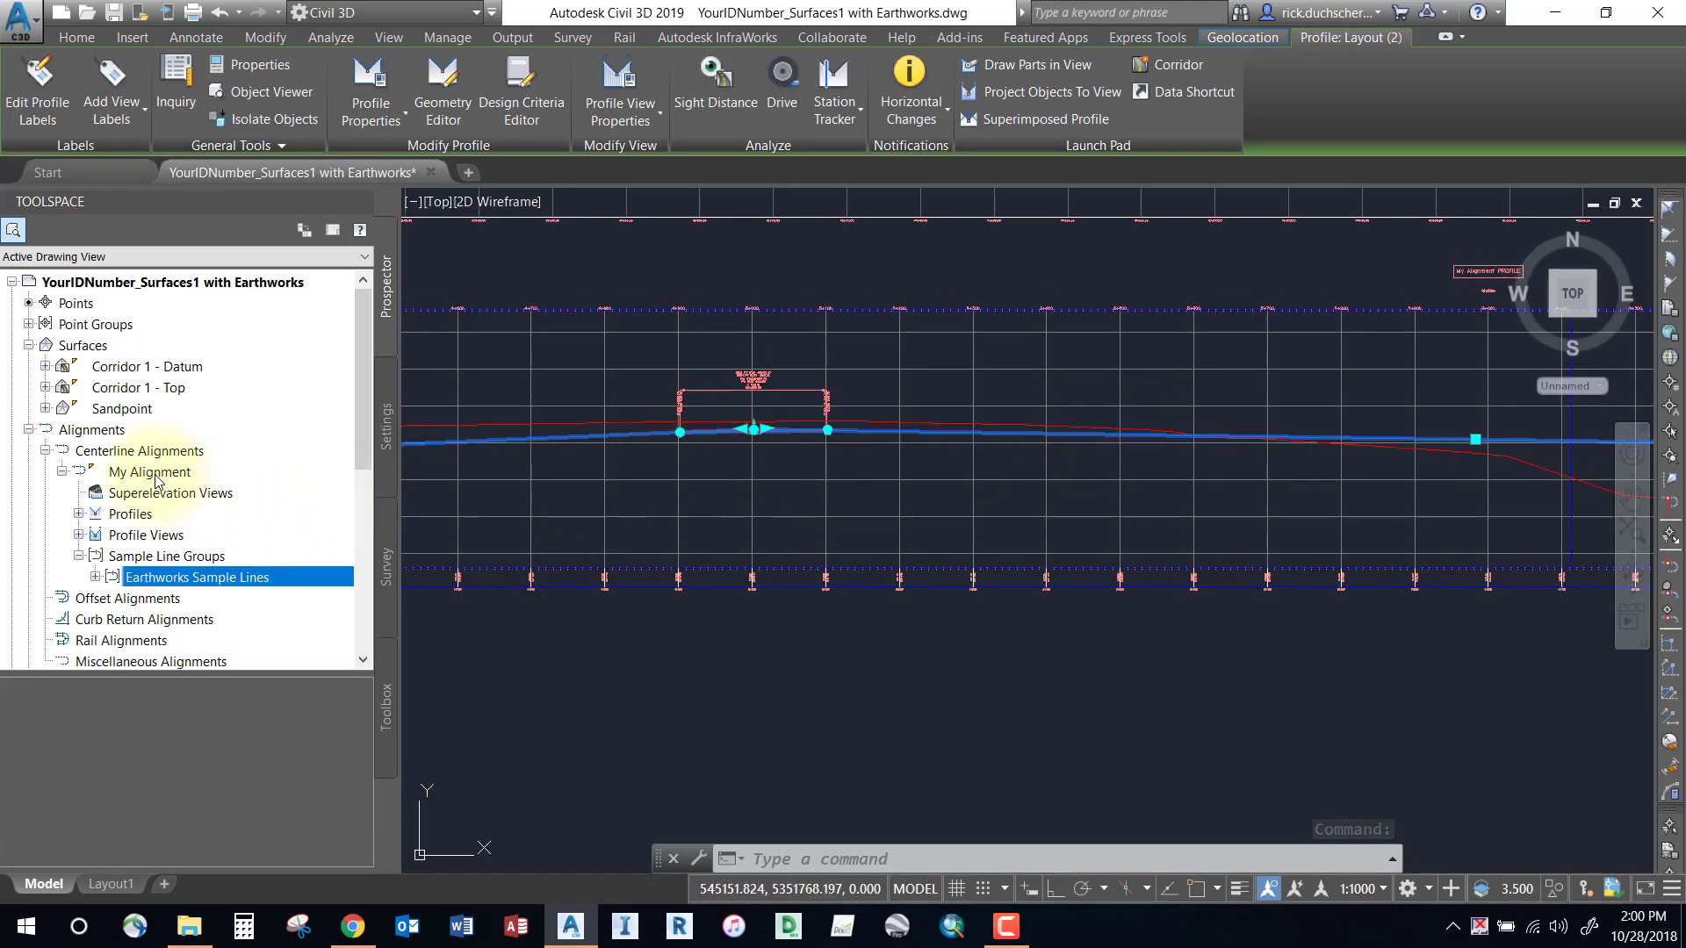
Step: Expand Corridors in Prospector, select Corridor 1, and clear the profile selection
scroll(149, 523, "down", 2)
scroll(99, 594, "down", 1)
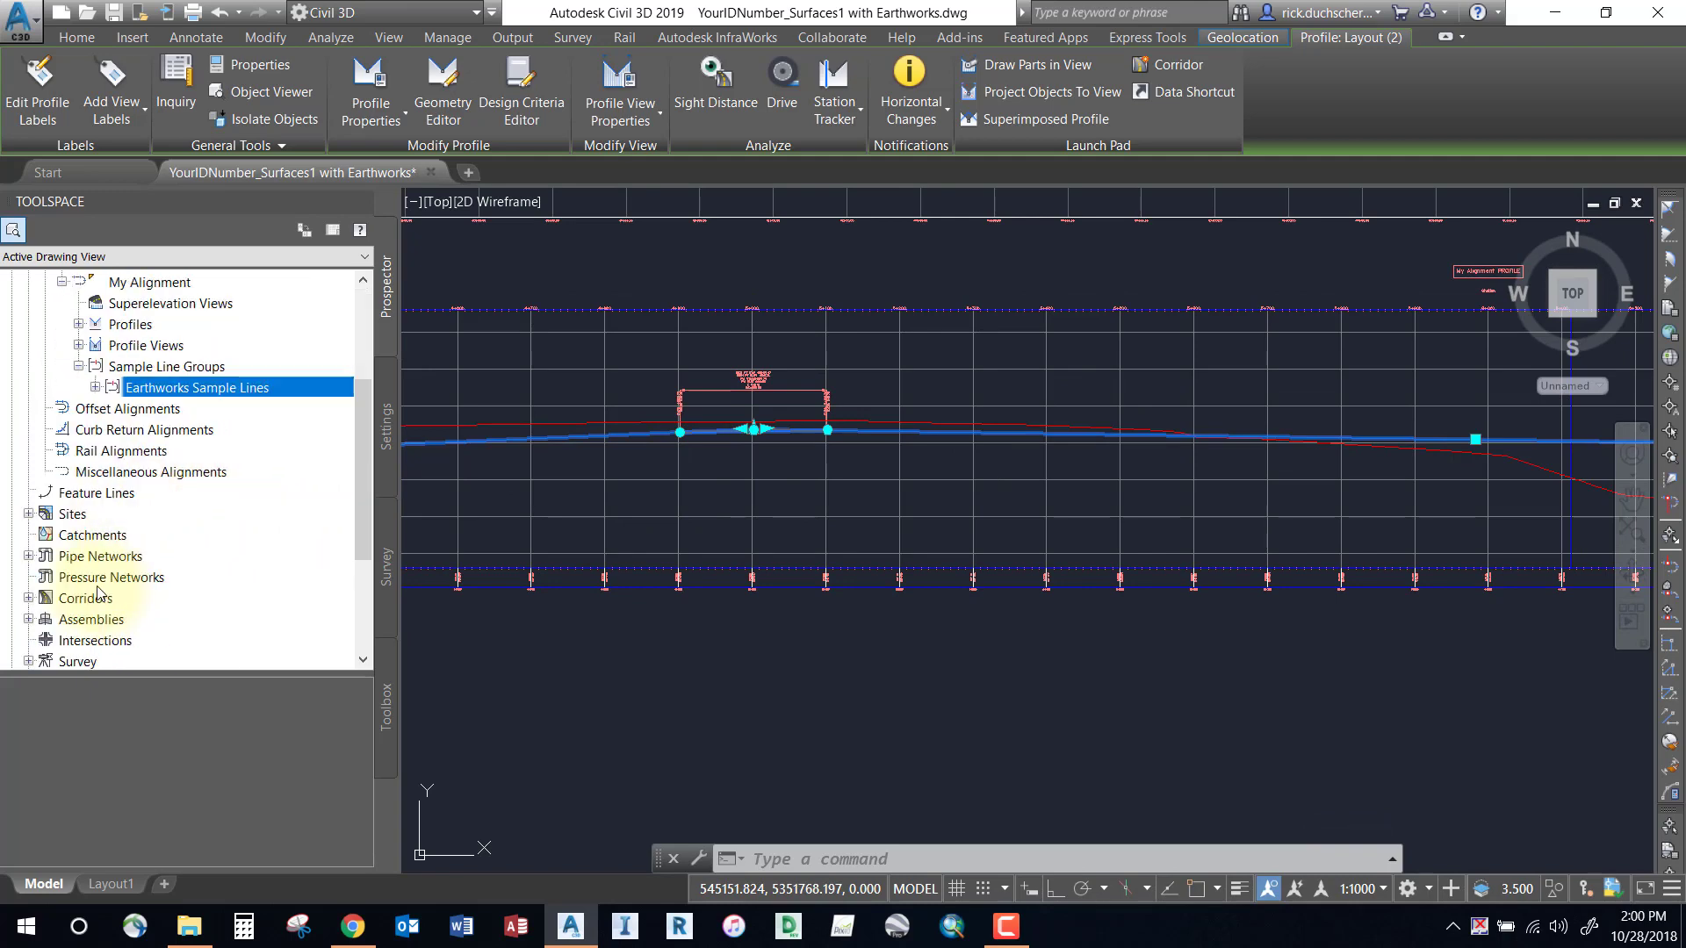
left_click(28, 598)
left_click(118, 619)
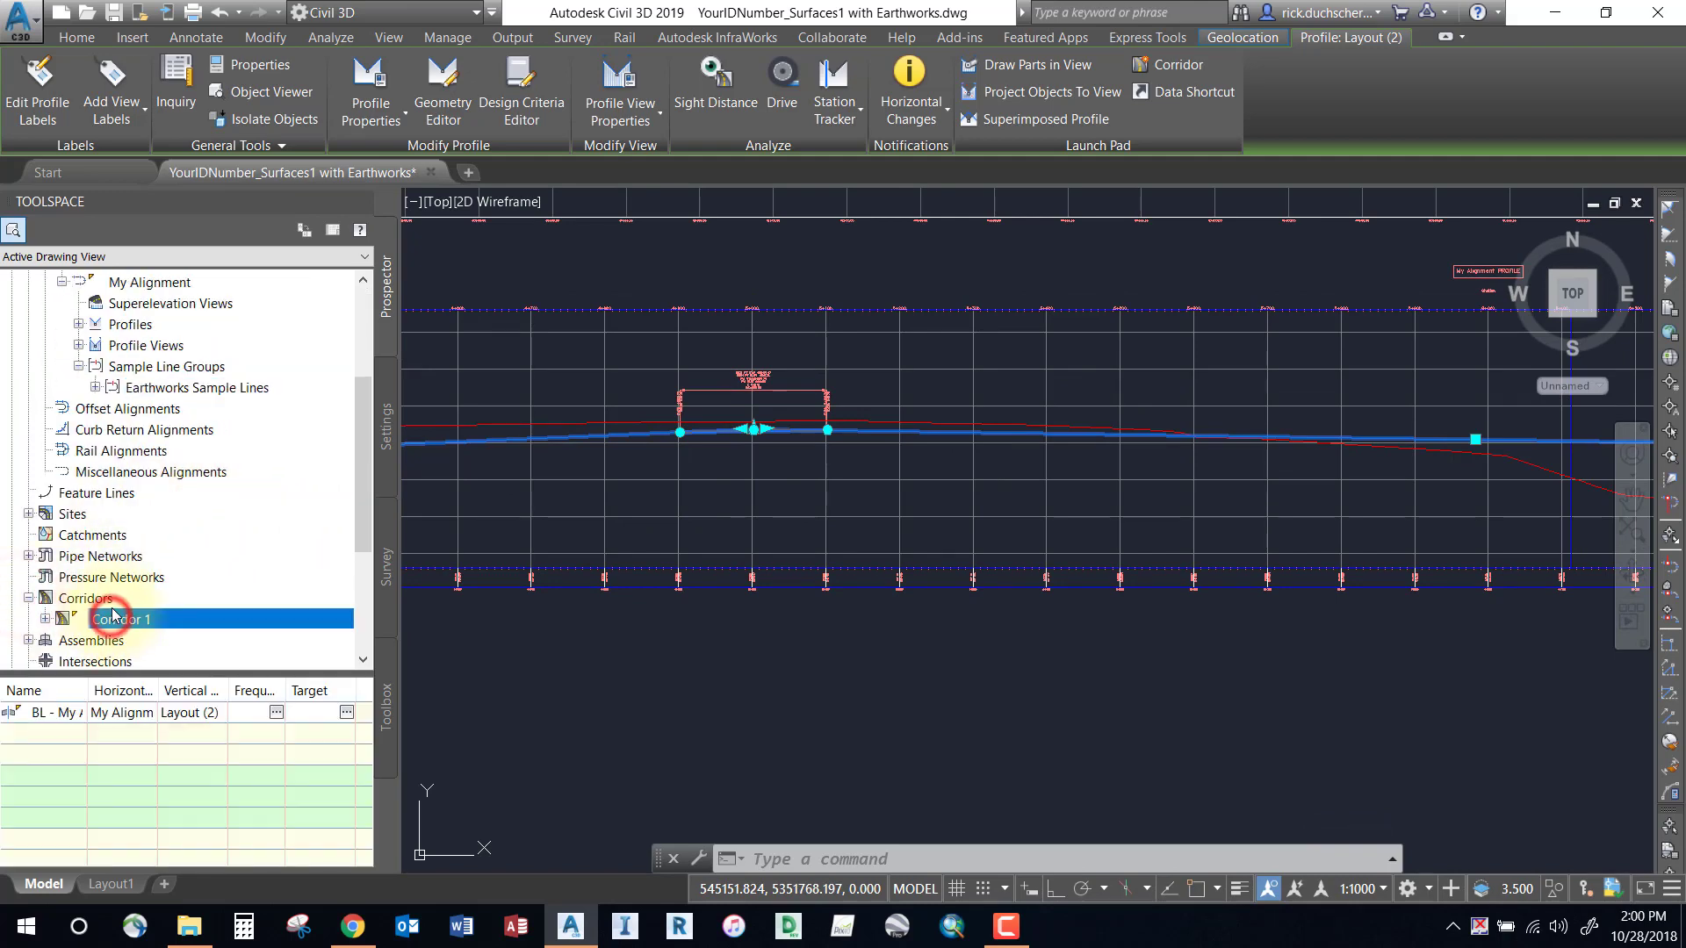
scroll(972, 609, "down", 5)
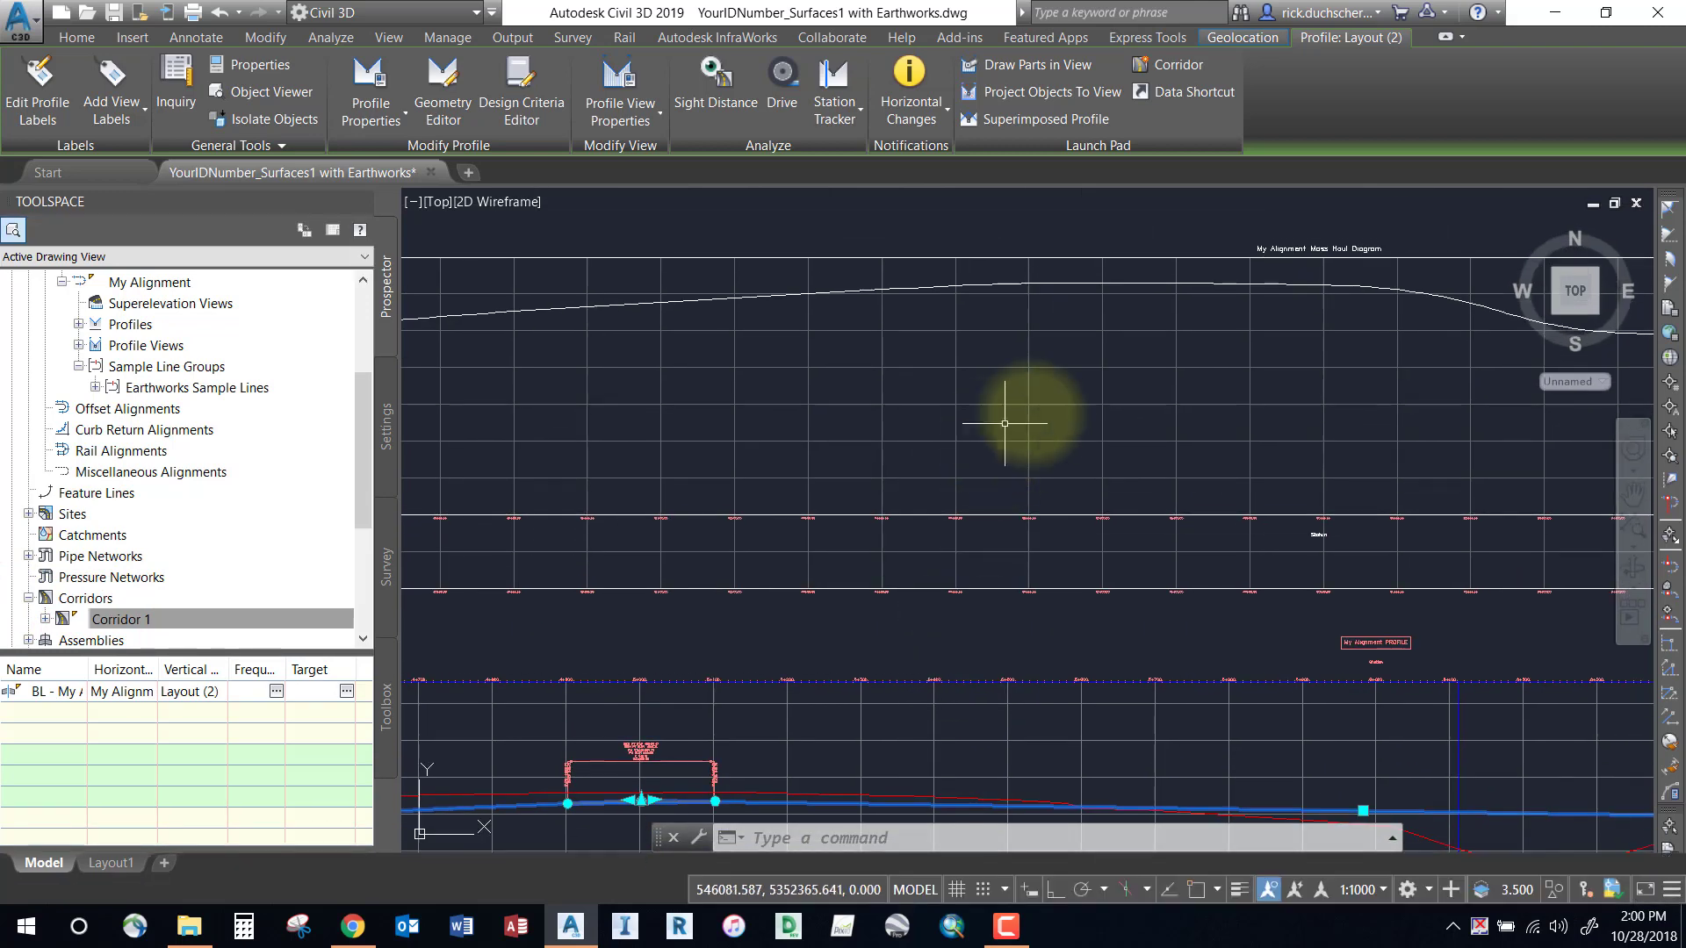
middle_click_drag(1229, 423, 985, 470)
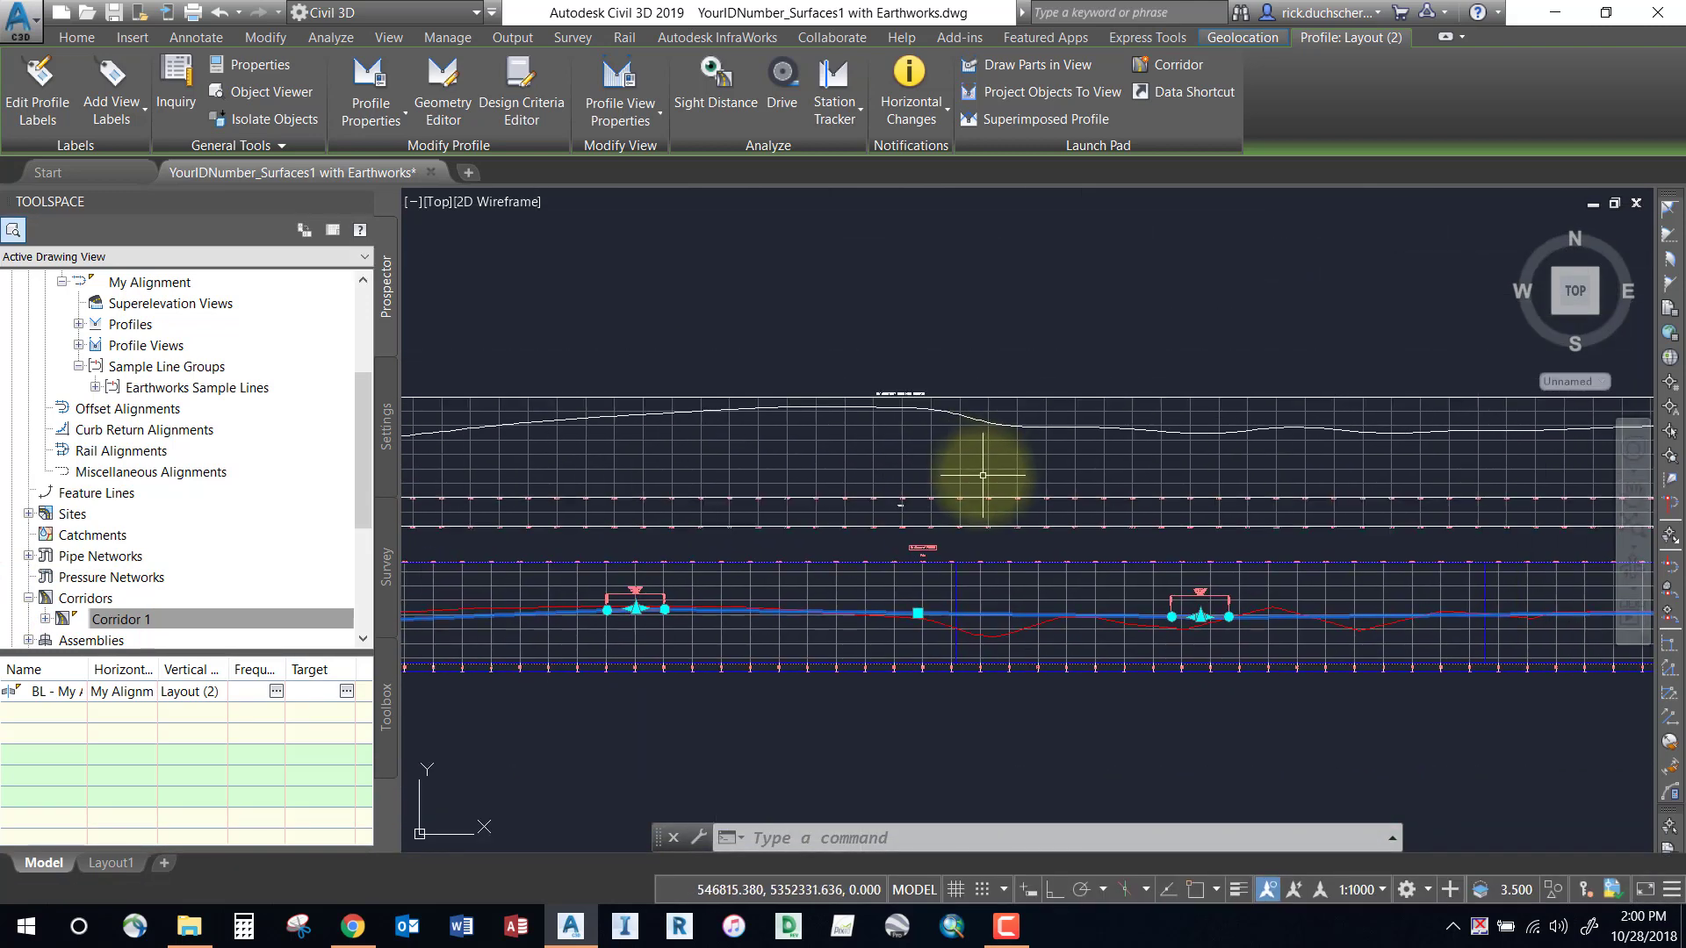
key("Escape")
Step: Pan to the right ends of both graphs and select the mass haul view
middle_click_drag(1255, 472, 742, 456)
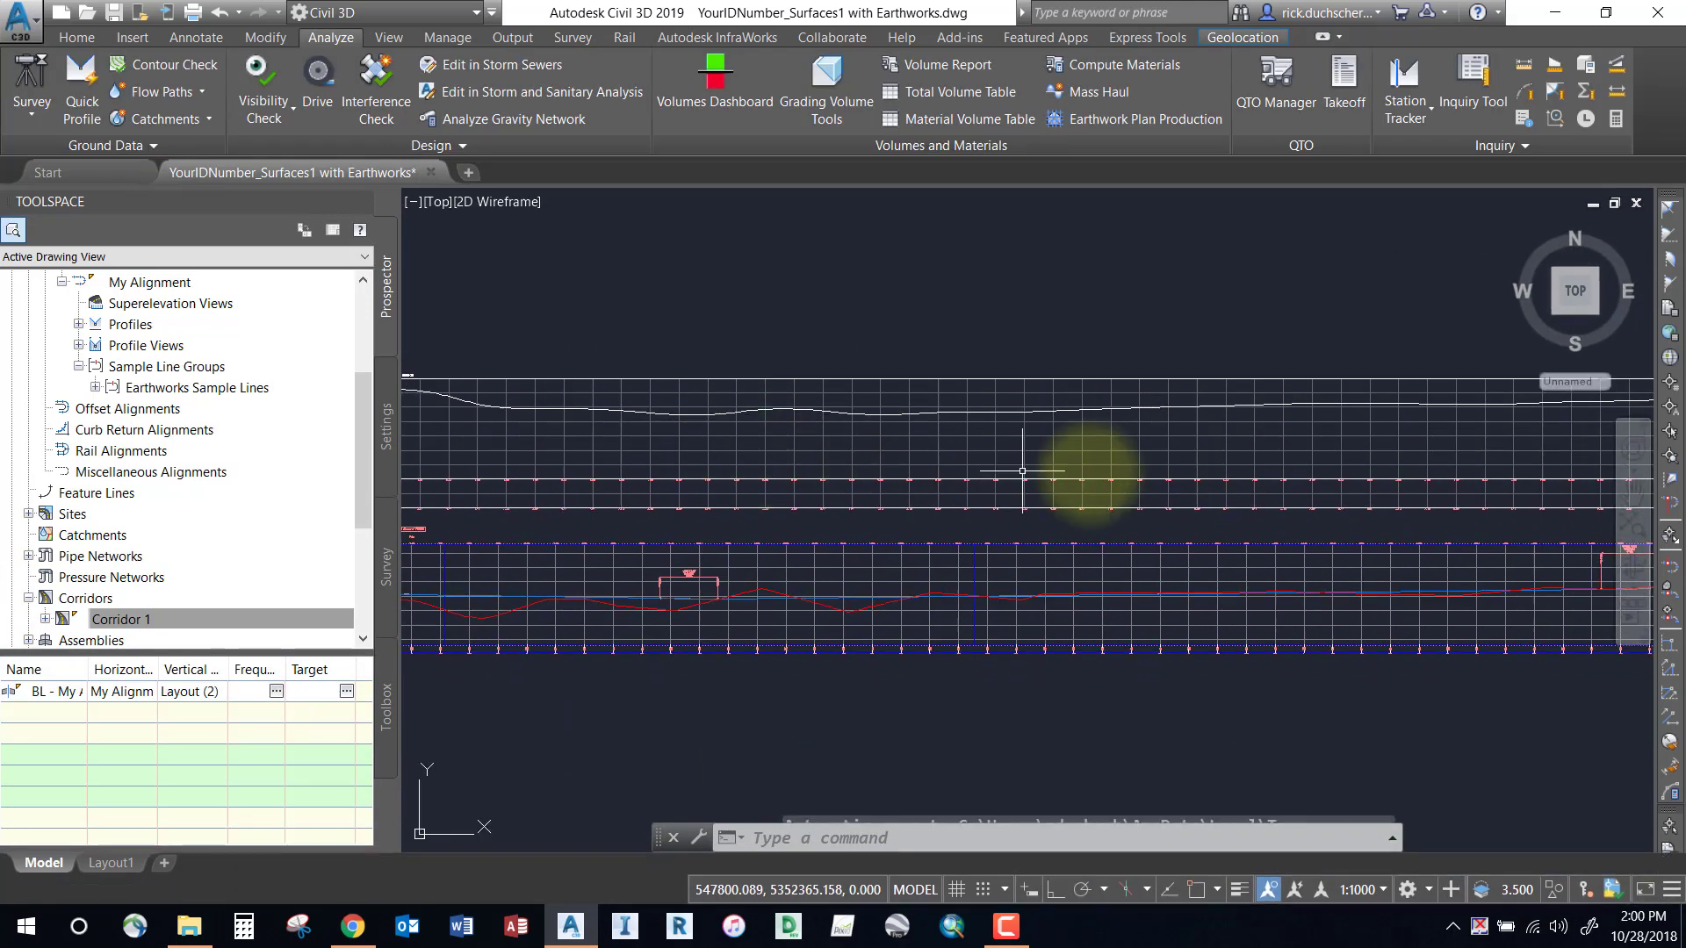
scroll(1222, 466, "down", 2)
middle_click_drag(1222, 466, 944, 487)
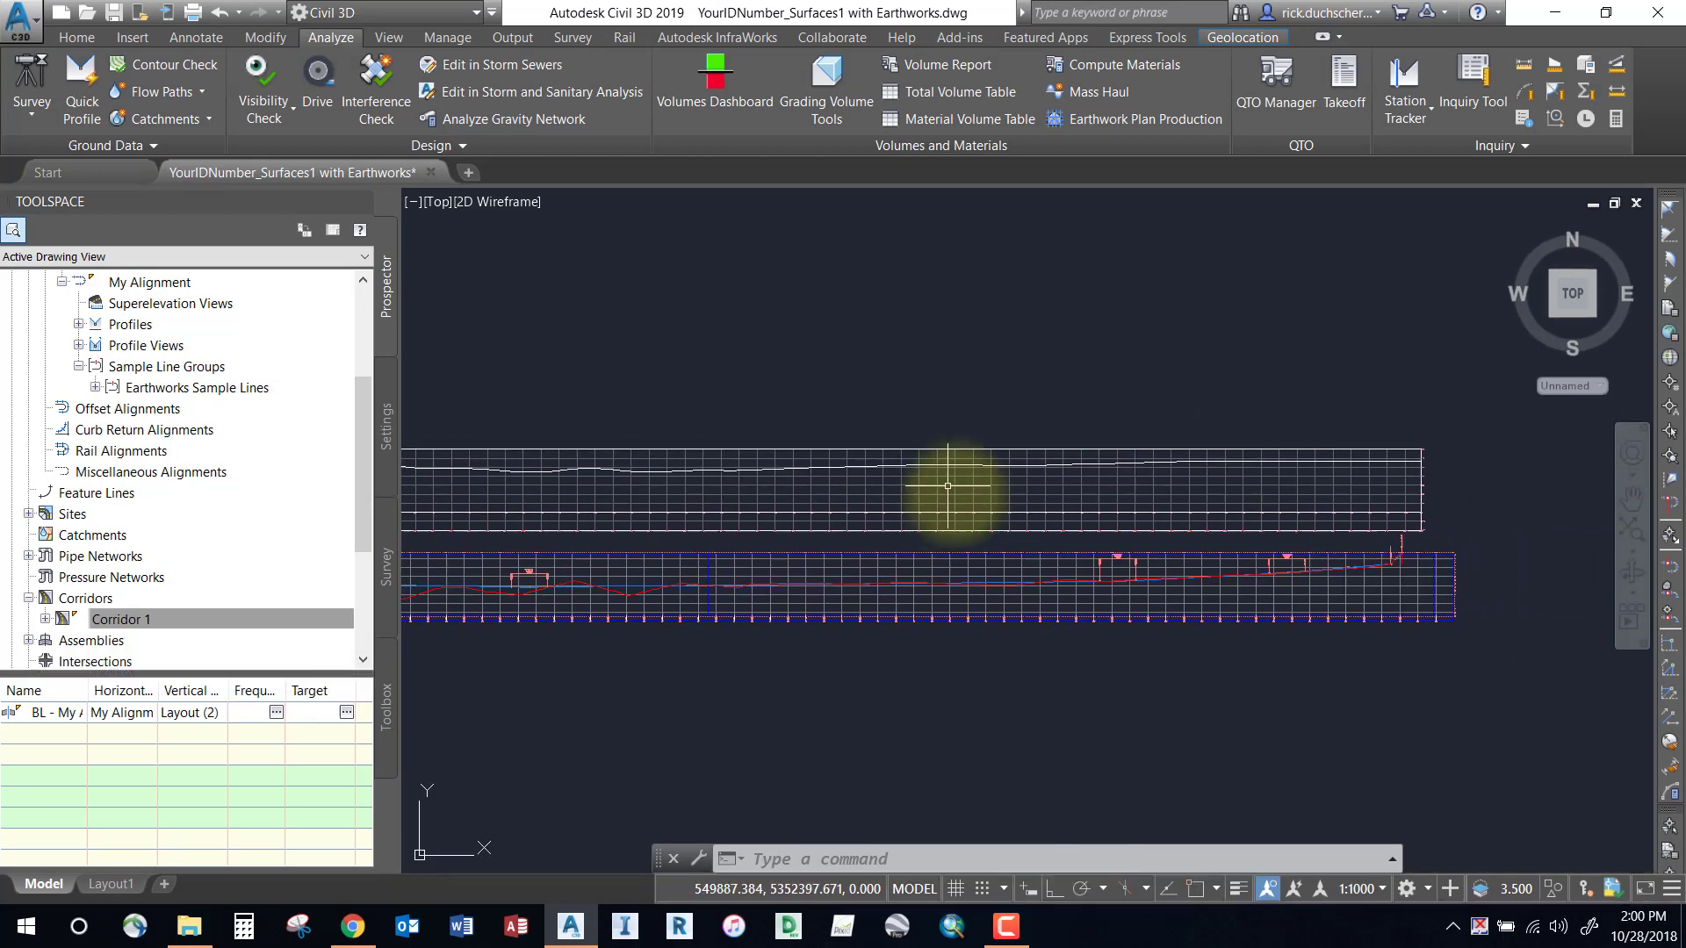
left_click(948, 485)
right_click(910, 485)
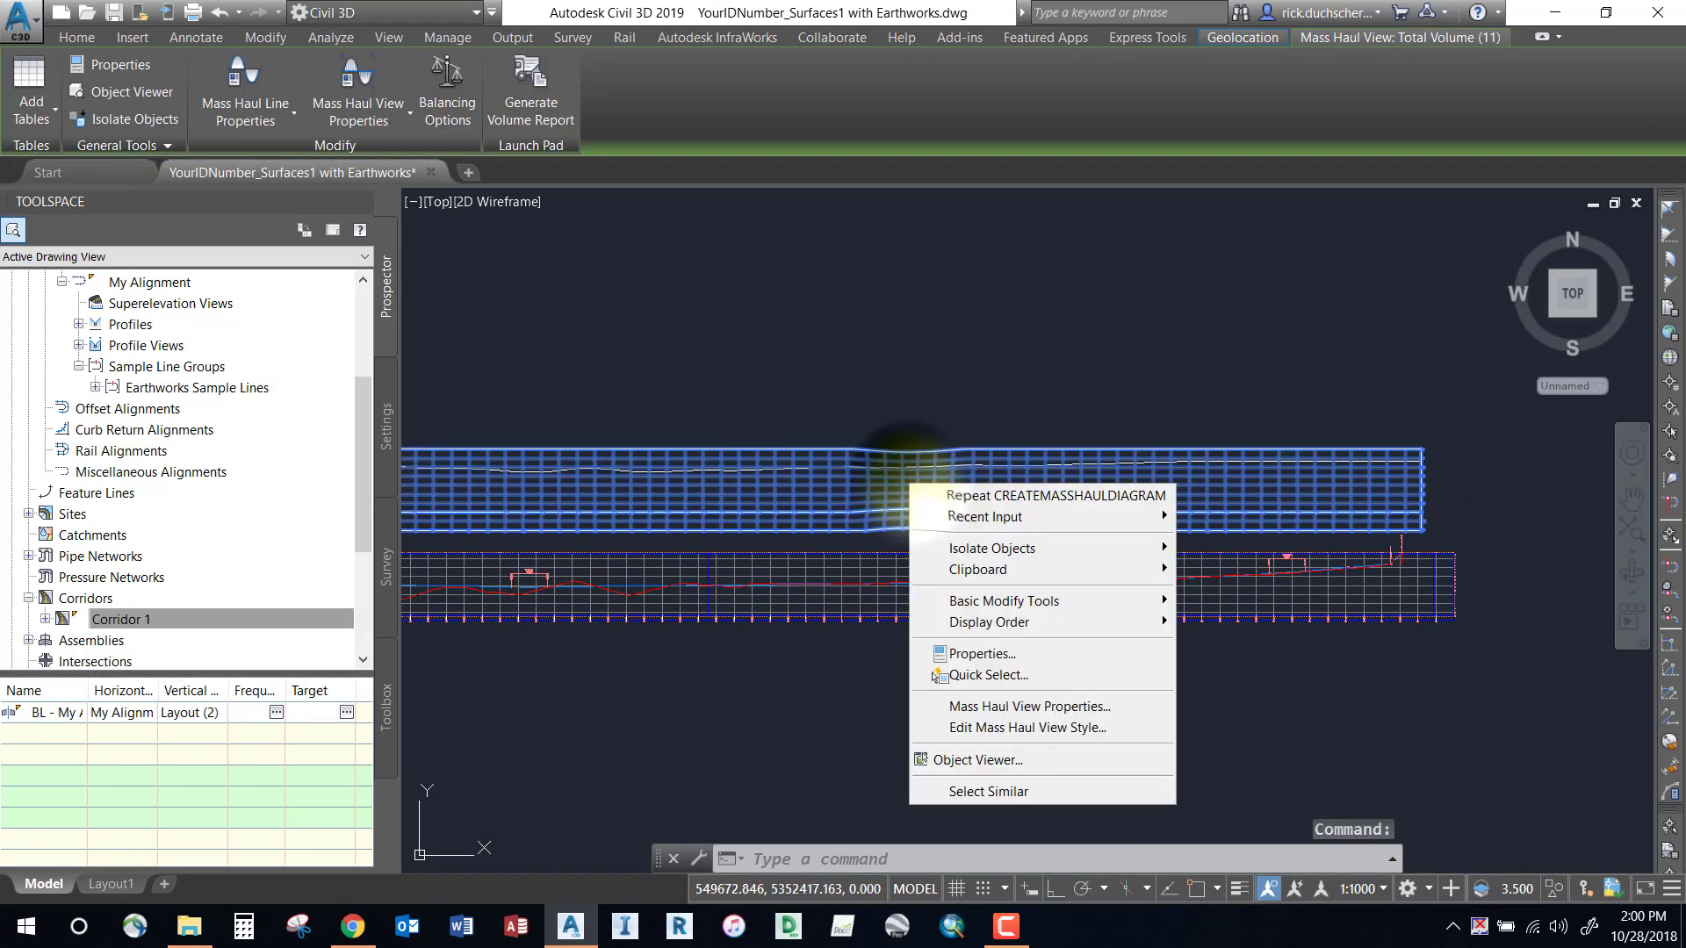
left_click(973, 728)
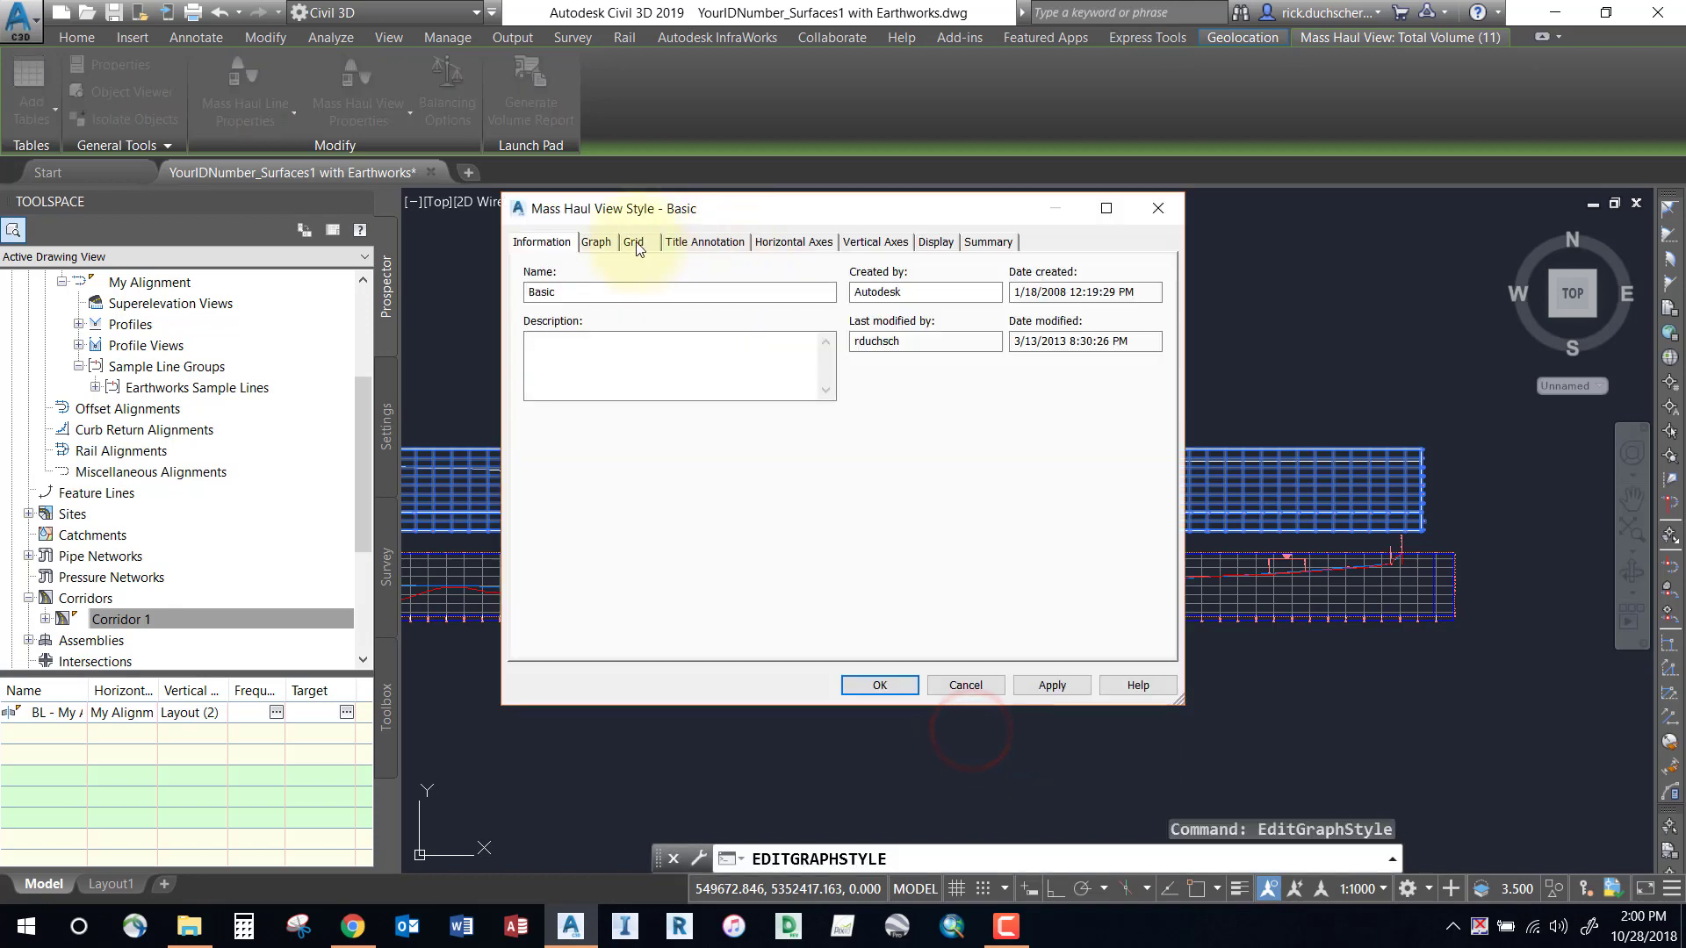
left_click(610, 246)
left_click(635, 244)
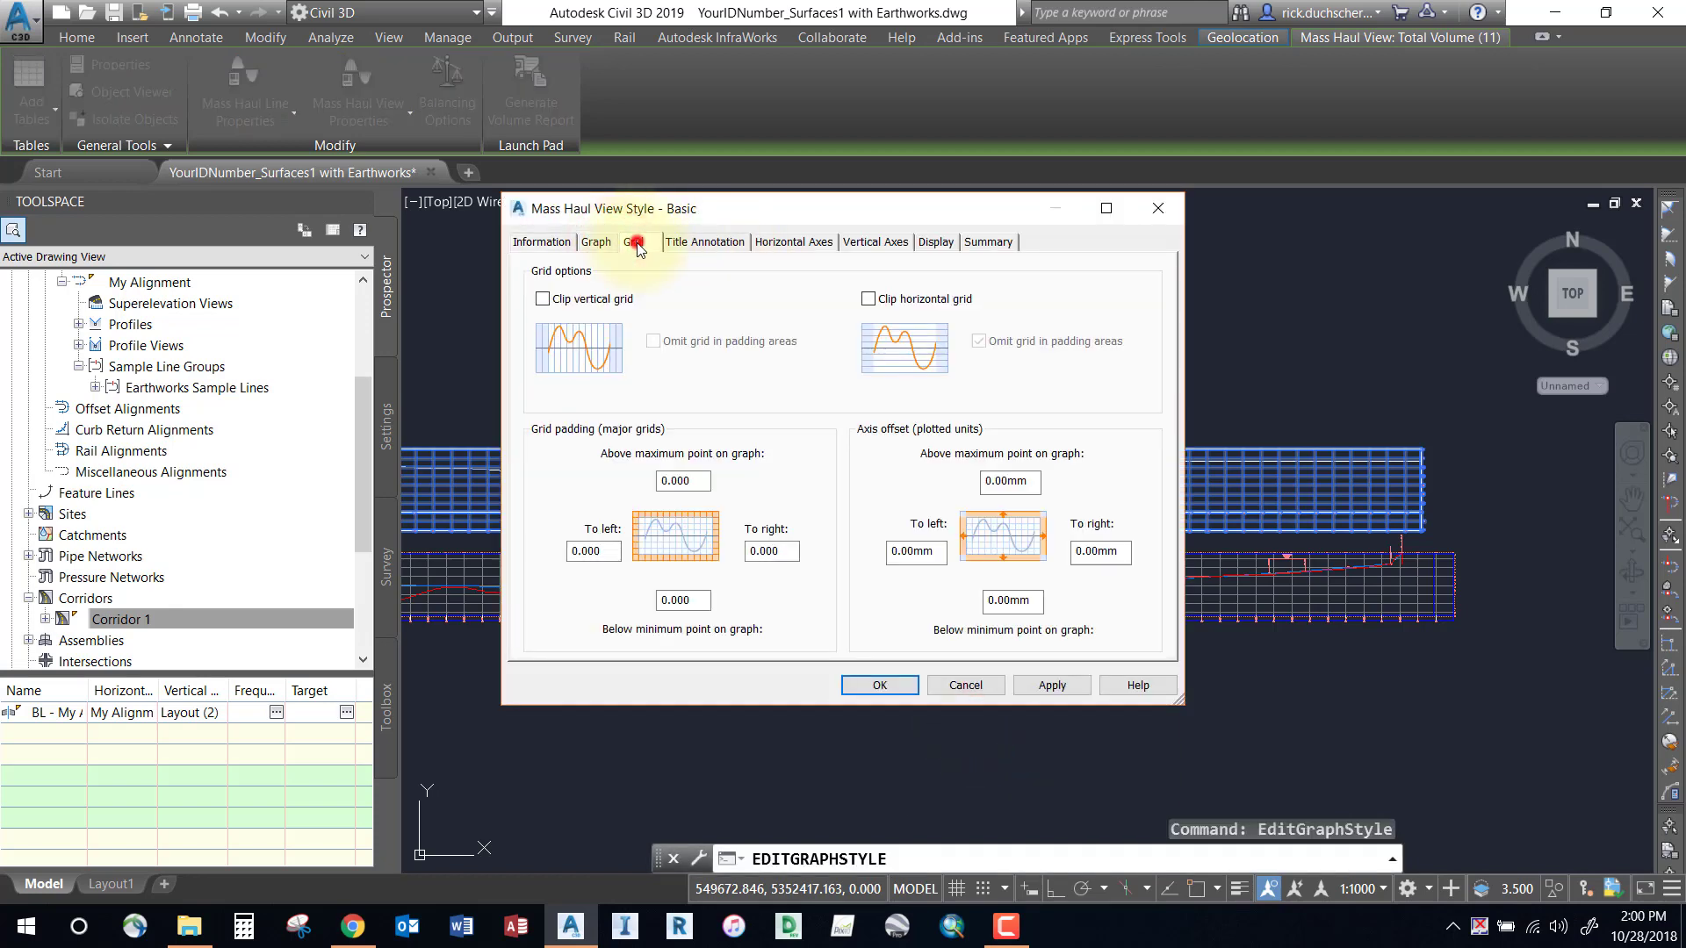
left_click(794, 242)
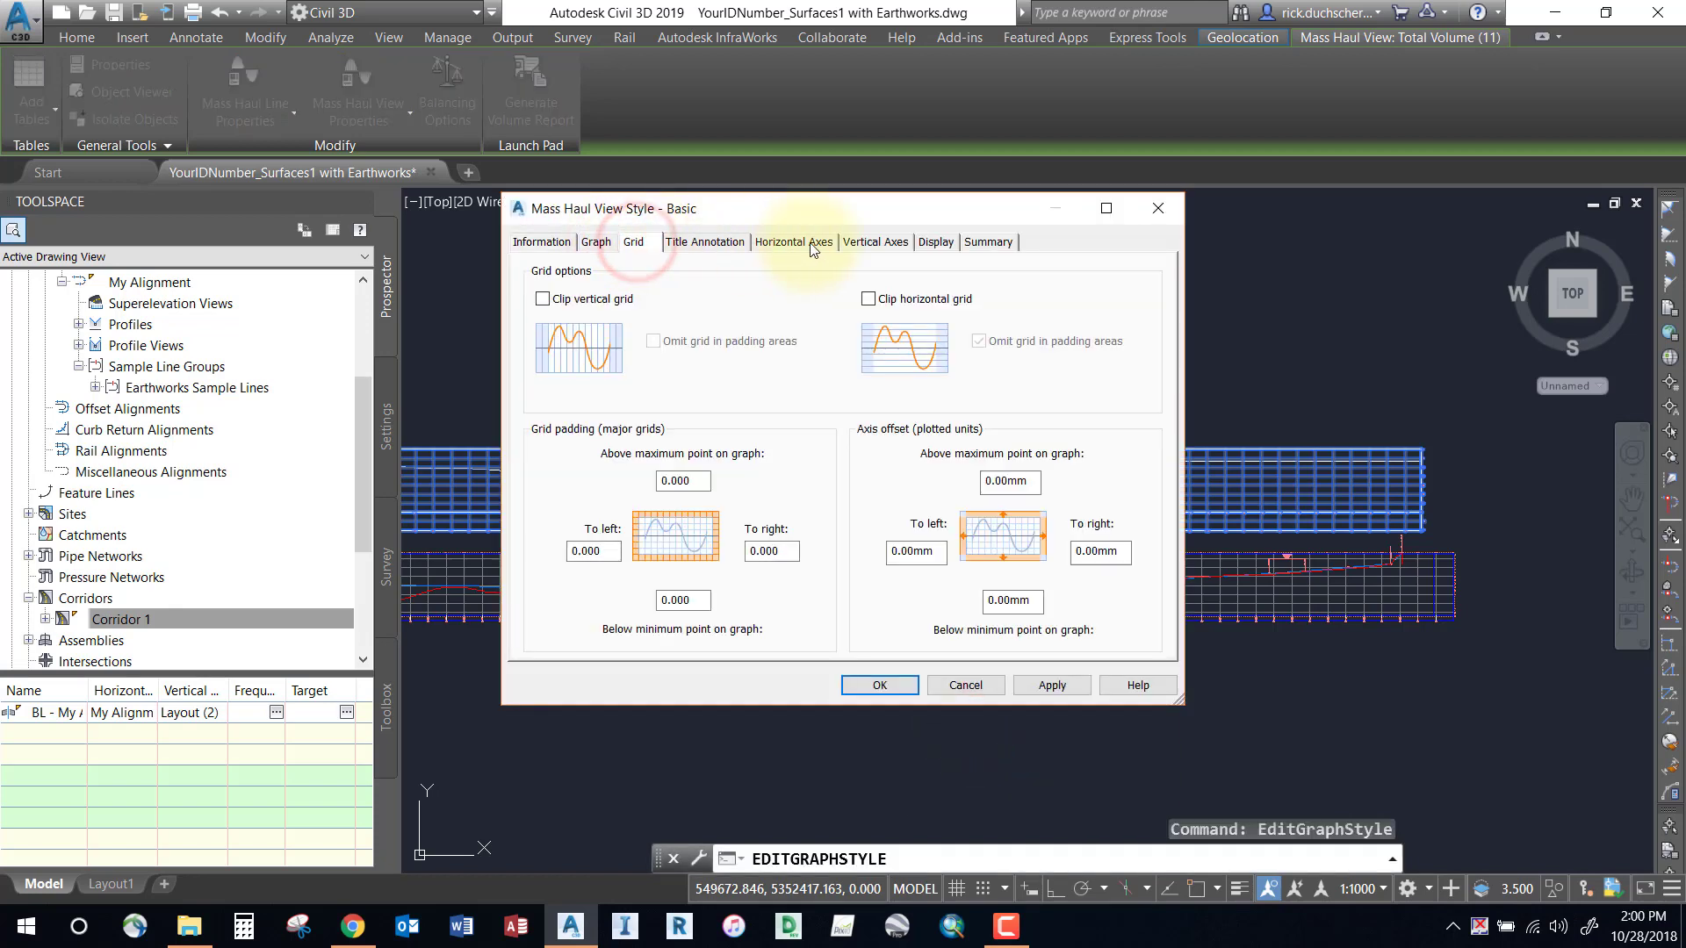
left_click(875, 242)
left_click(935, 246)
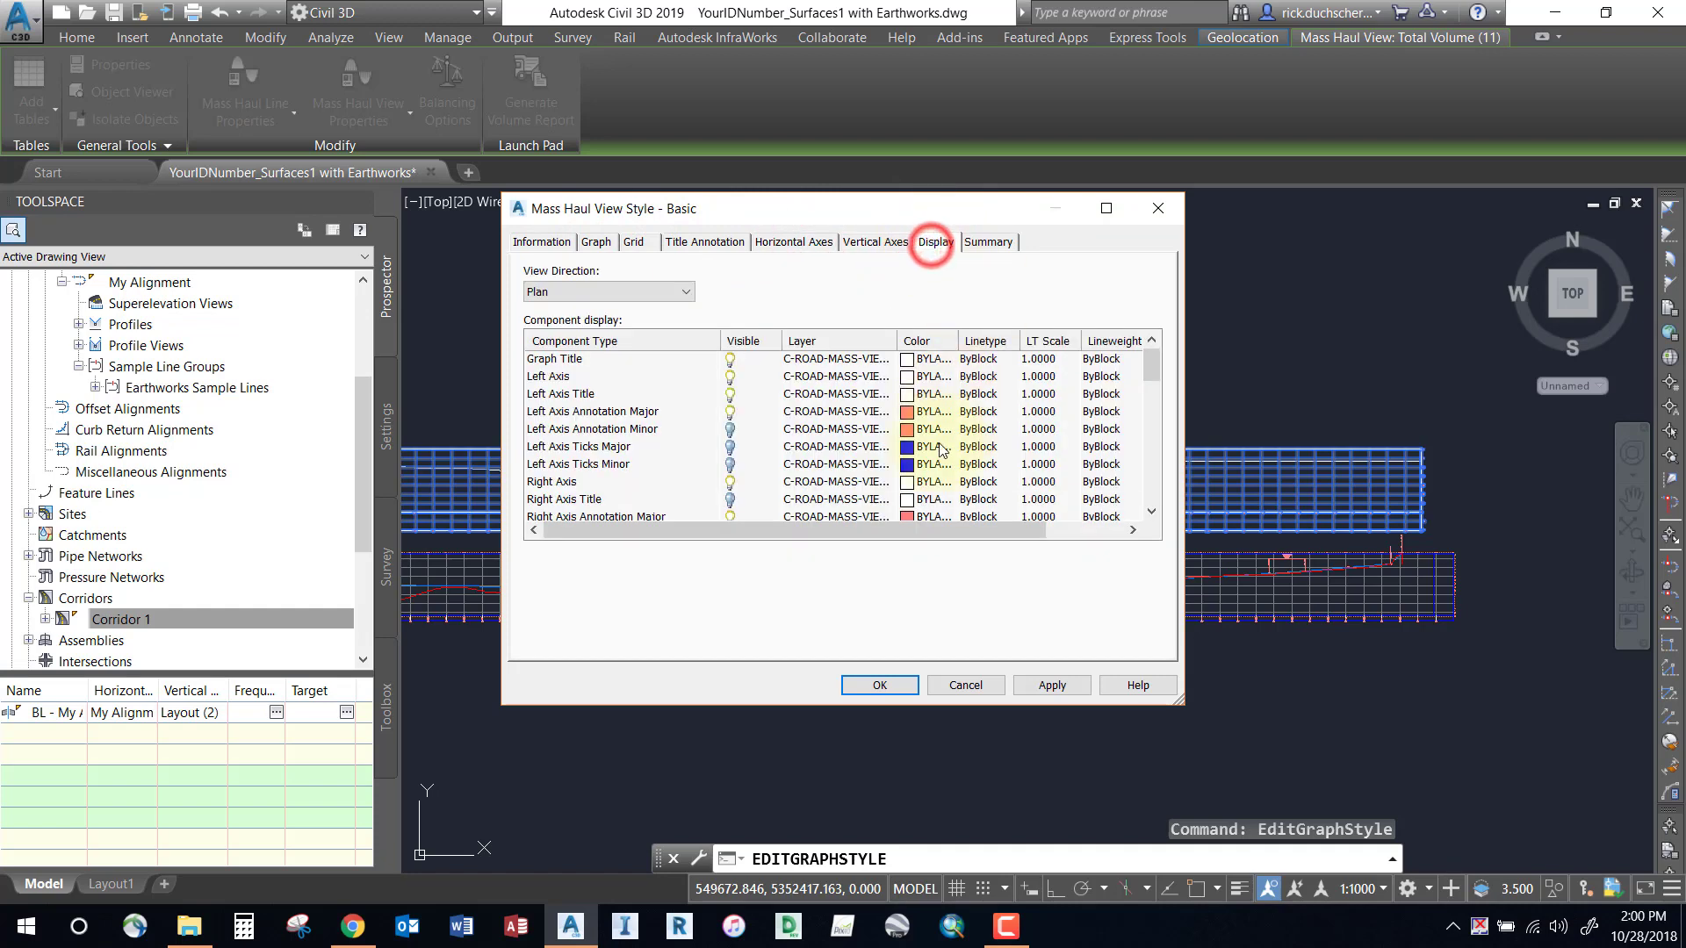
left_click(953, 686)
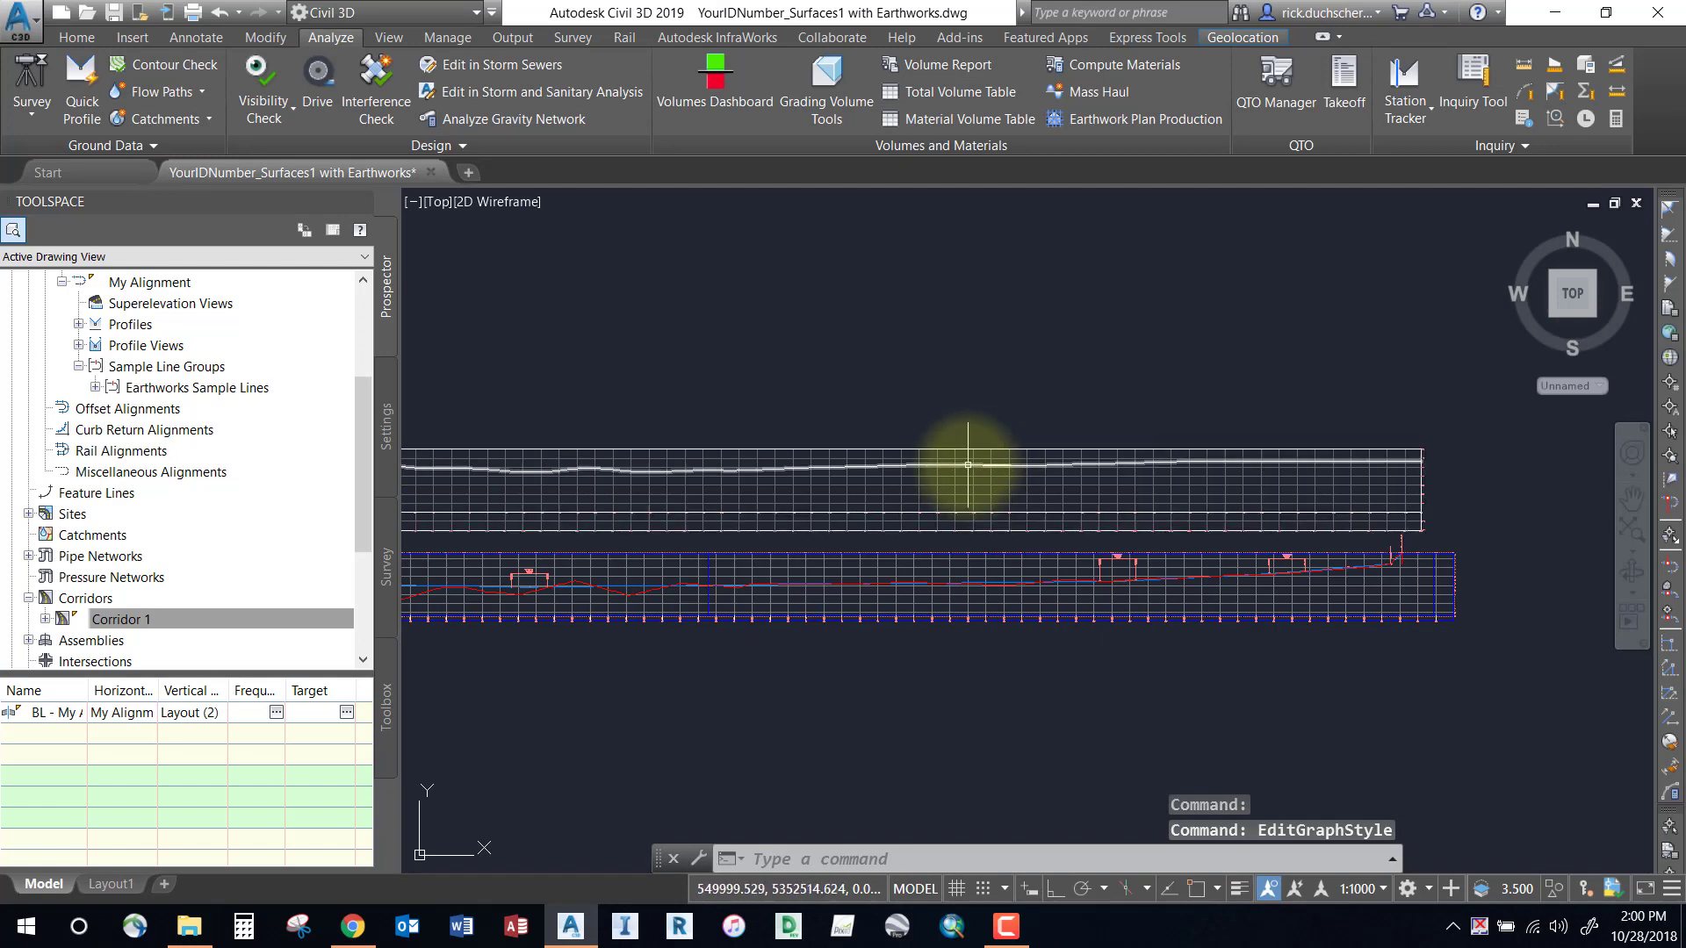
Step: Select the My Alignment-Total Volume mass haul line and open its Mass Haul Line Properties
scroll(966, 466, "up", 5)
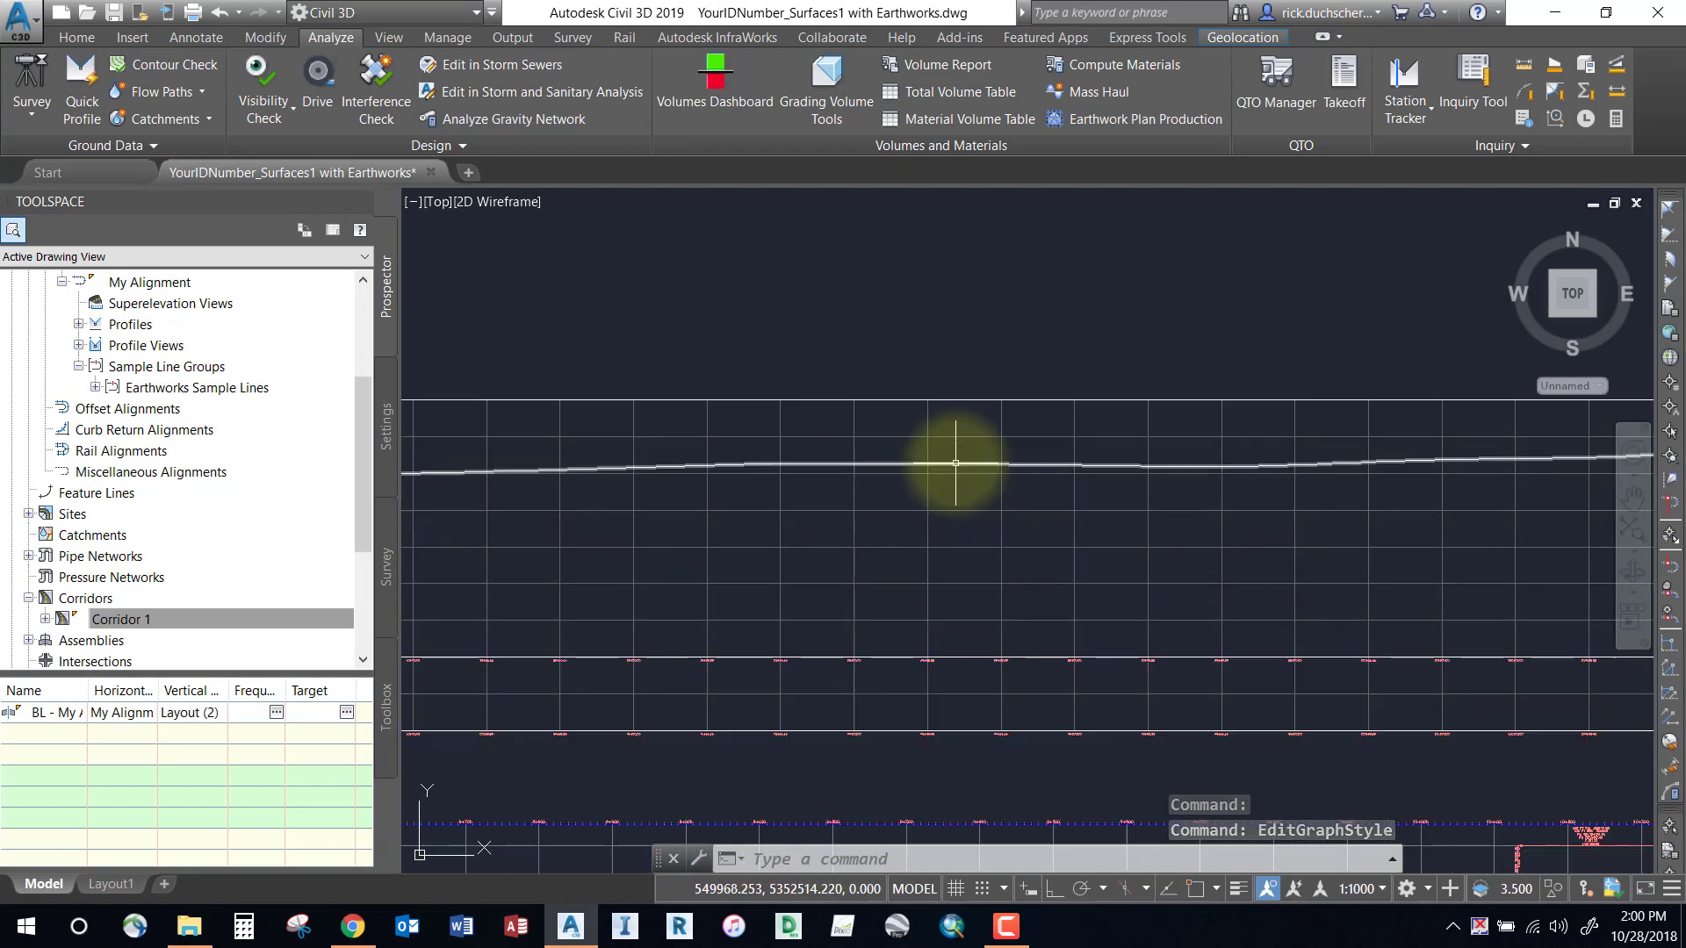
left_click(957, 461)
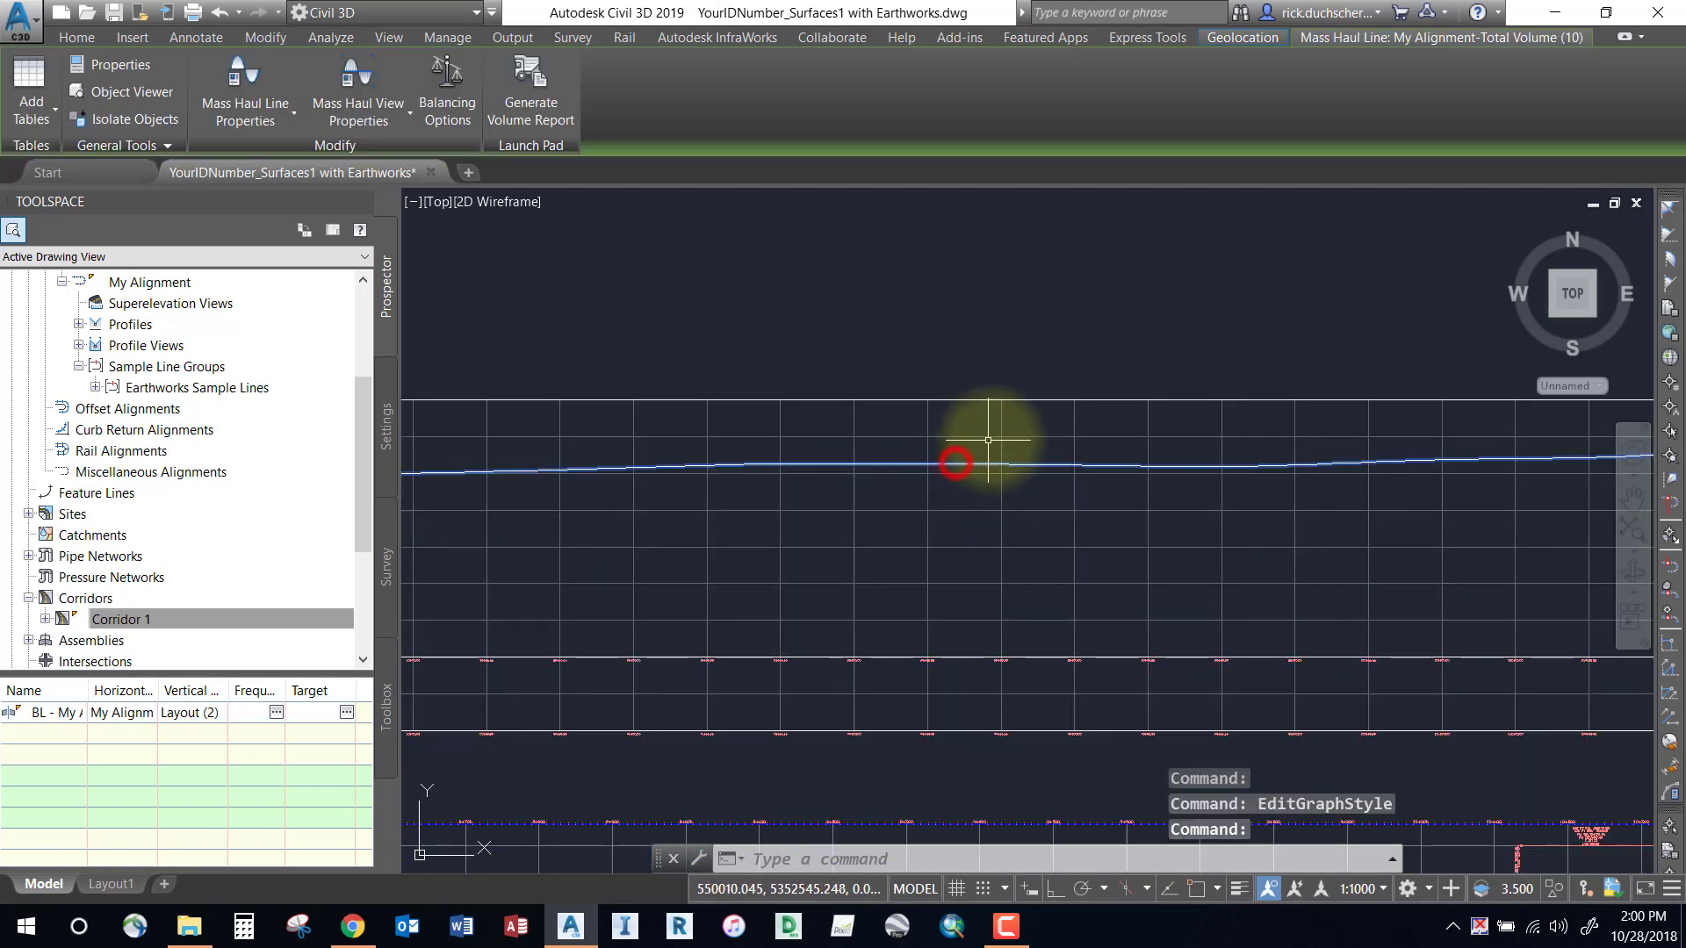
right_click(988, 449)
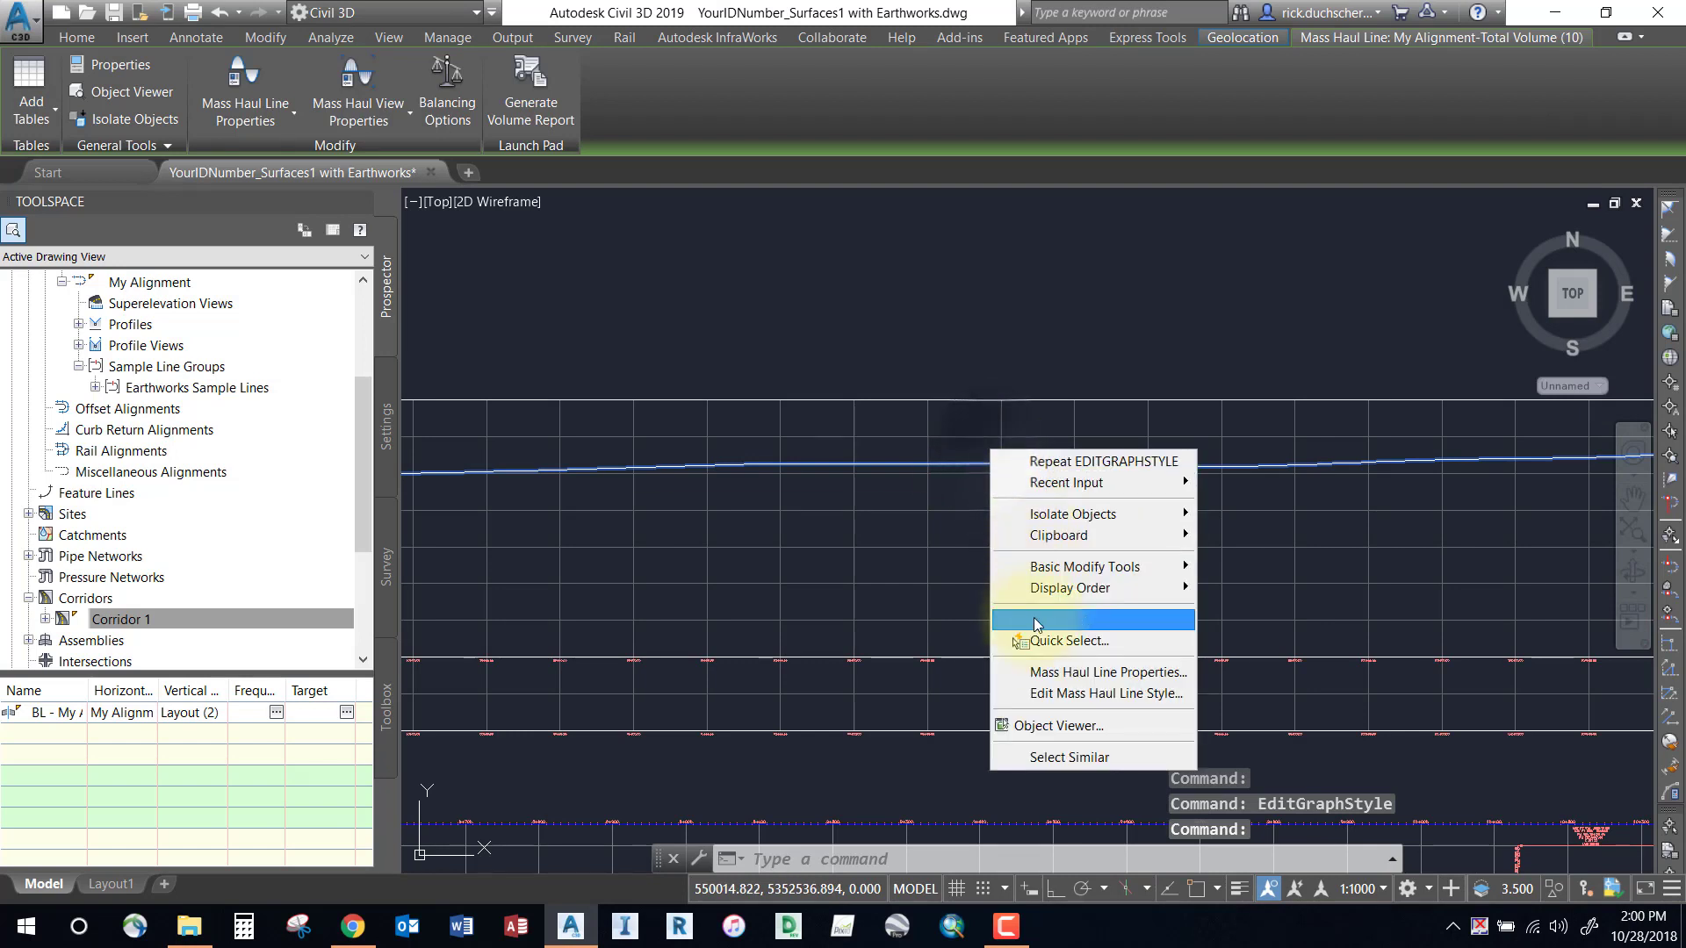
left_click(1054, 674)
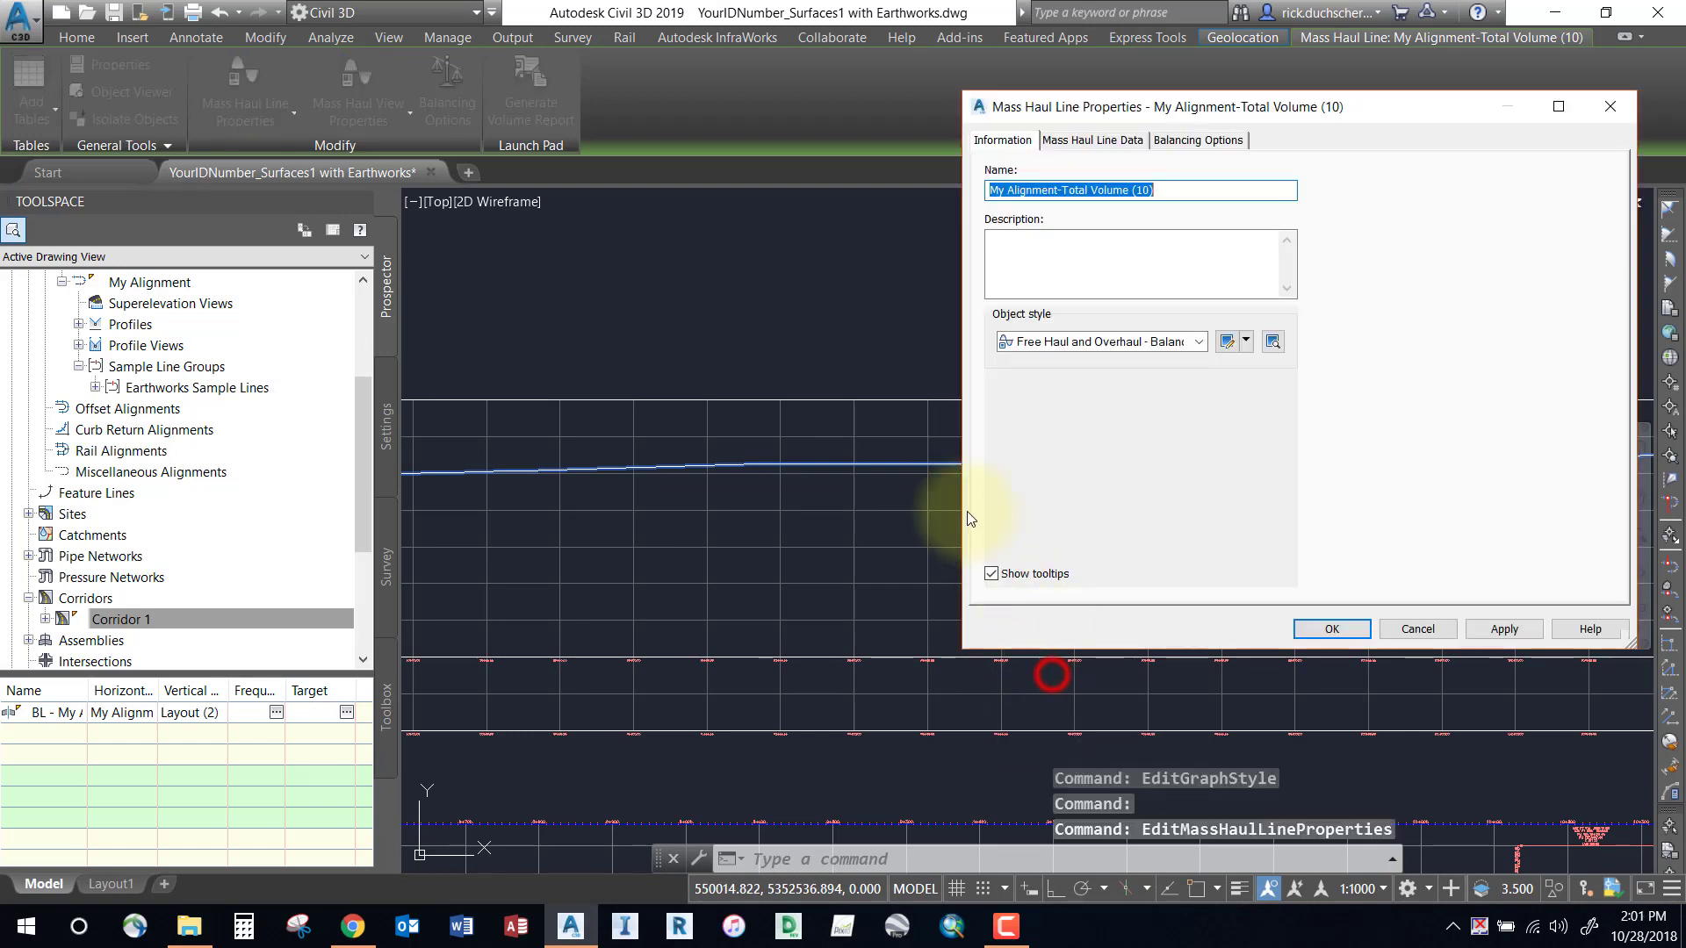
Step: Keep the Free Haul and Overhaul style, review the line data, and show Balancing Options
left_click(1111, 341)
left_click(1111, 342)
left_click(1101, 149)
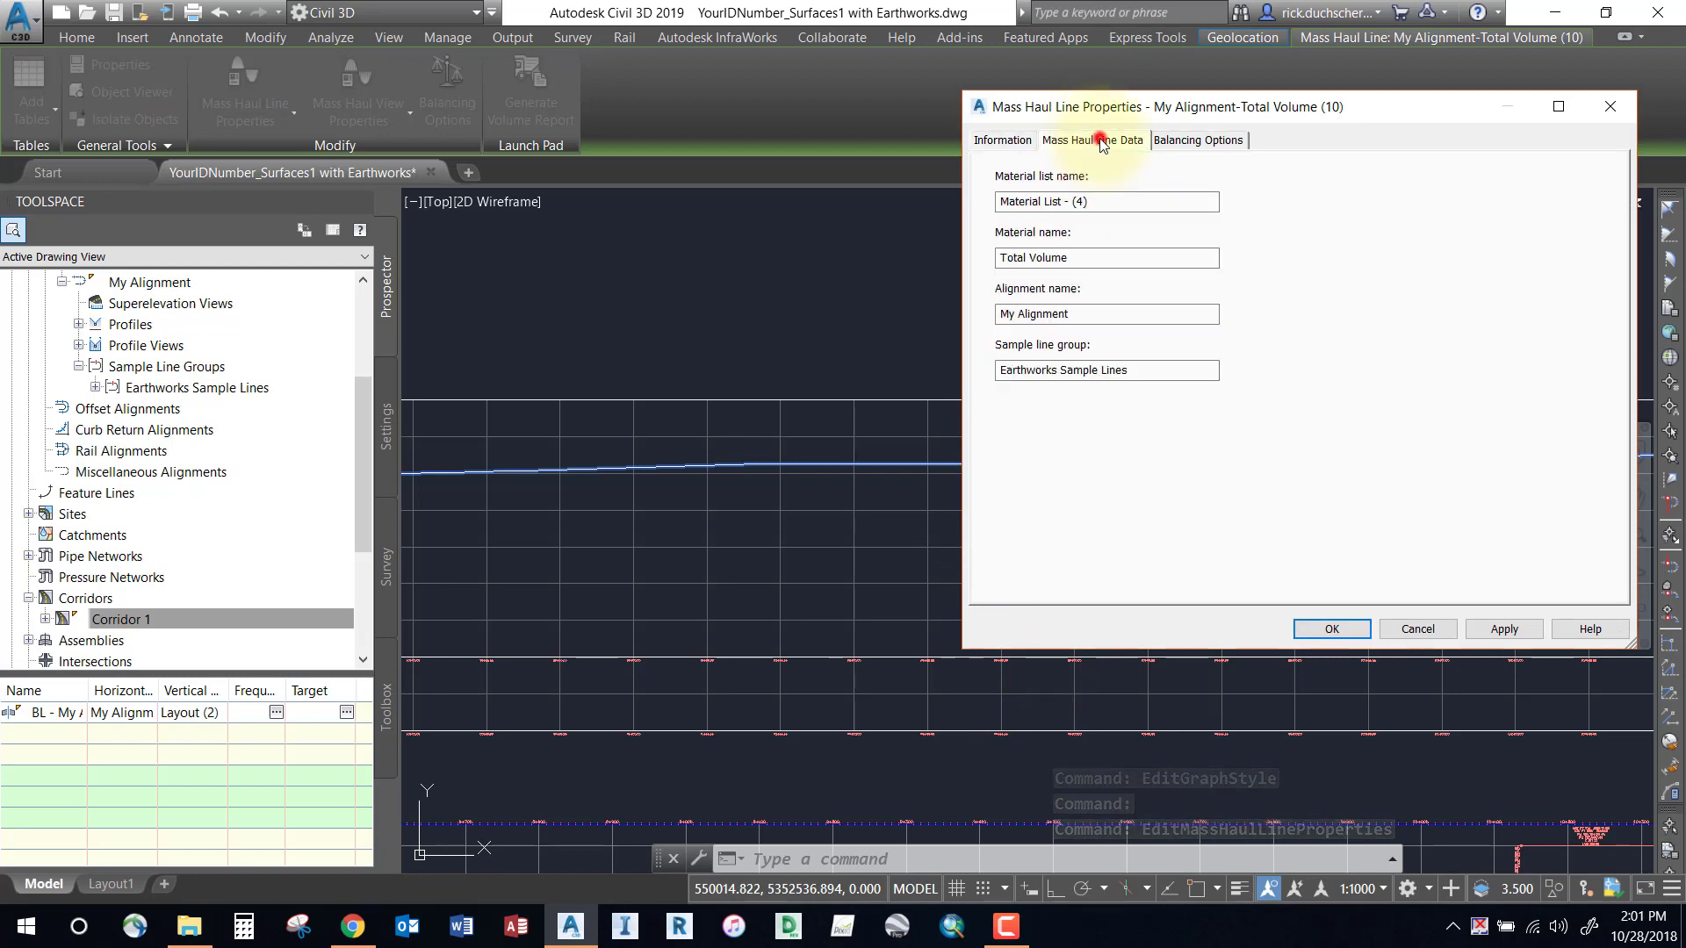
left_click(1182, 140)
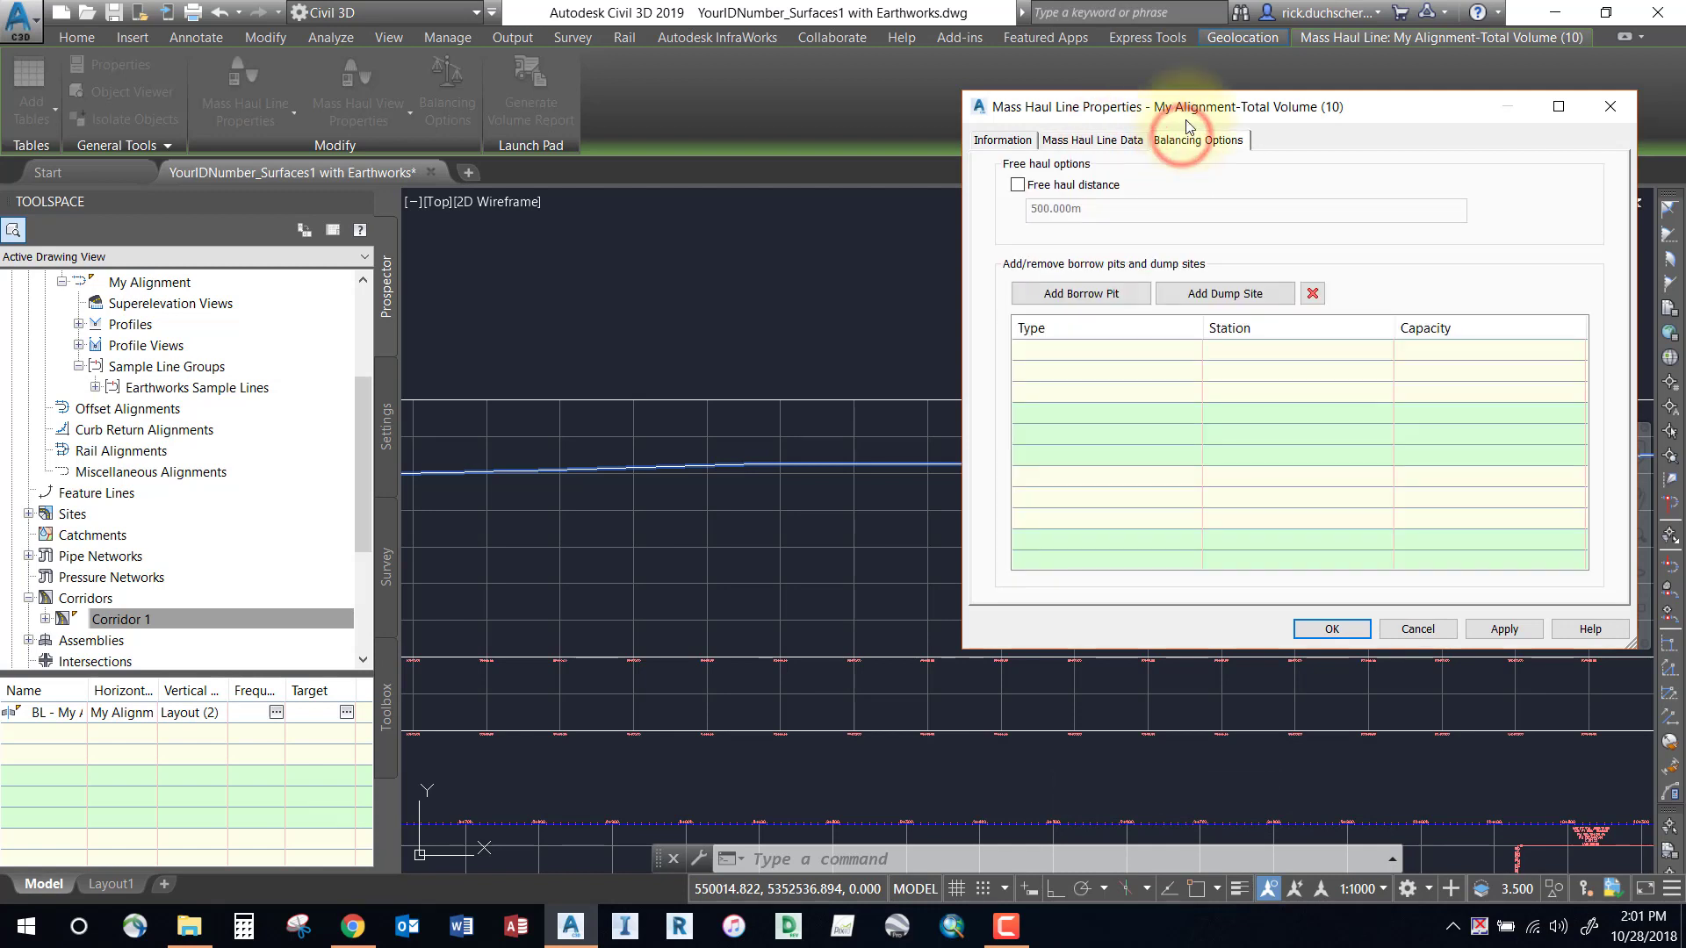
left_click_drag(1181, 104, 995, 100)
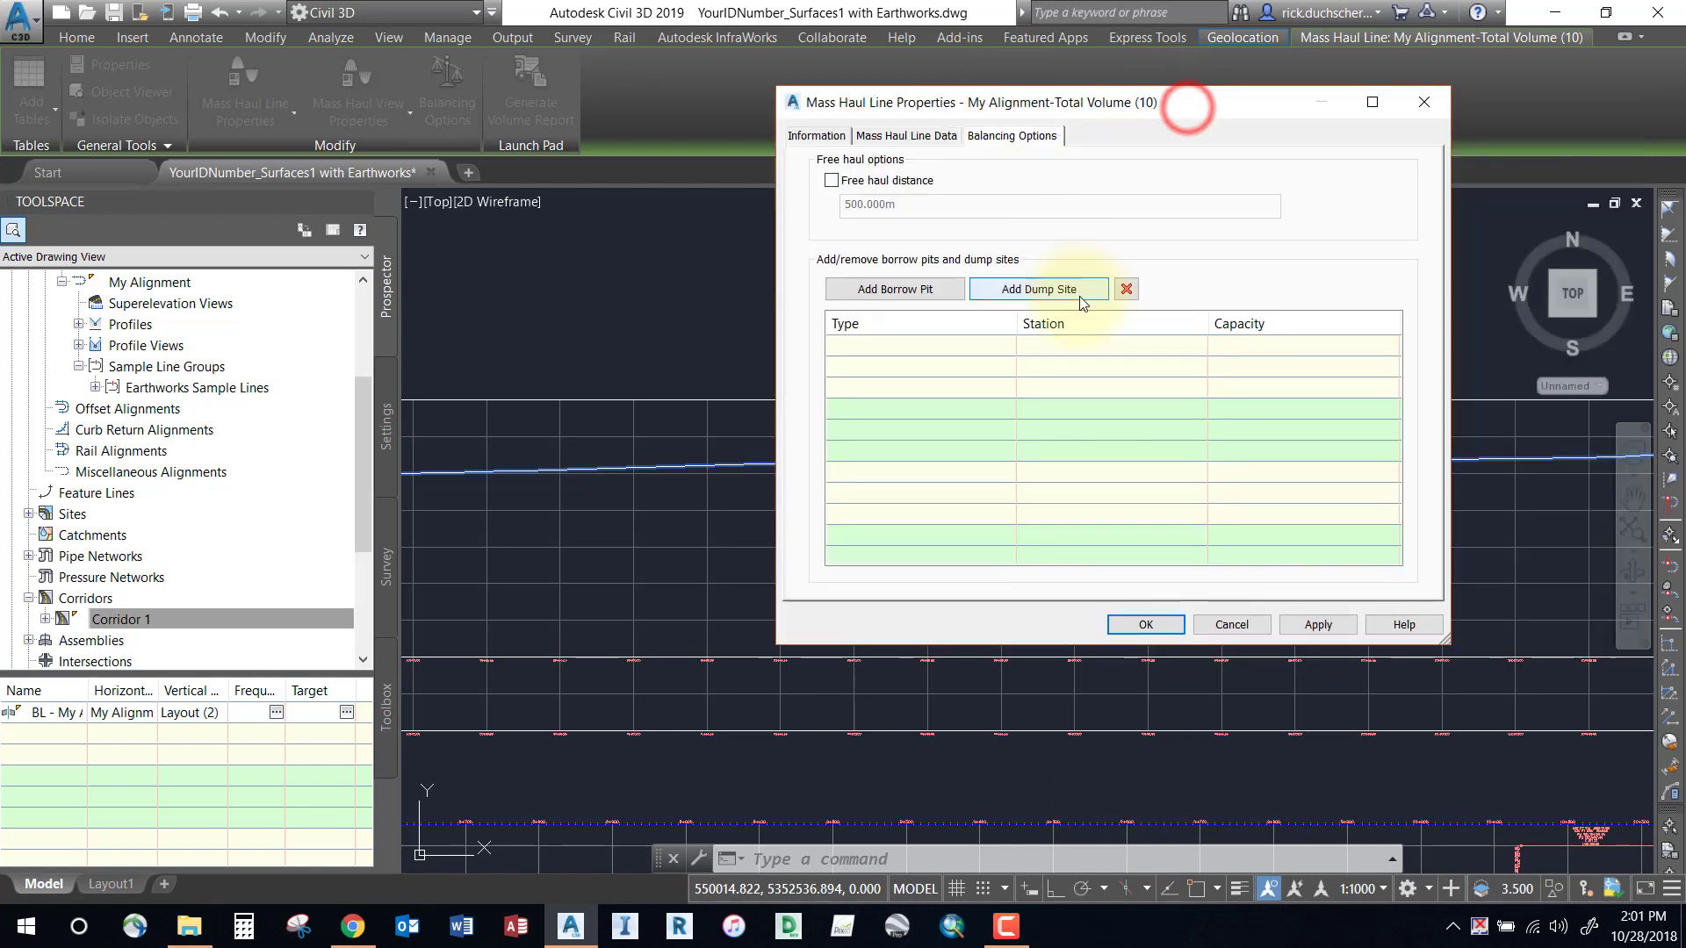
Step: Add a borrow pit at station 1+000.00 with 5000 Cu. M. capacity
left_click(889, 292)
left_click(1112, 346)
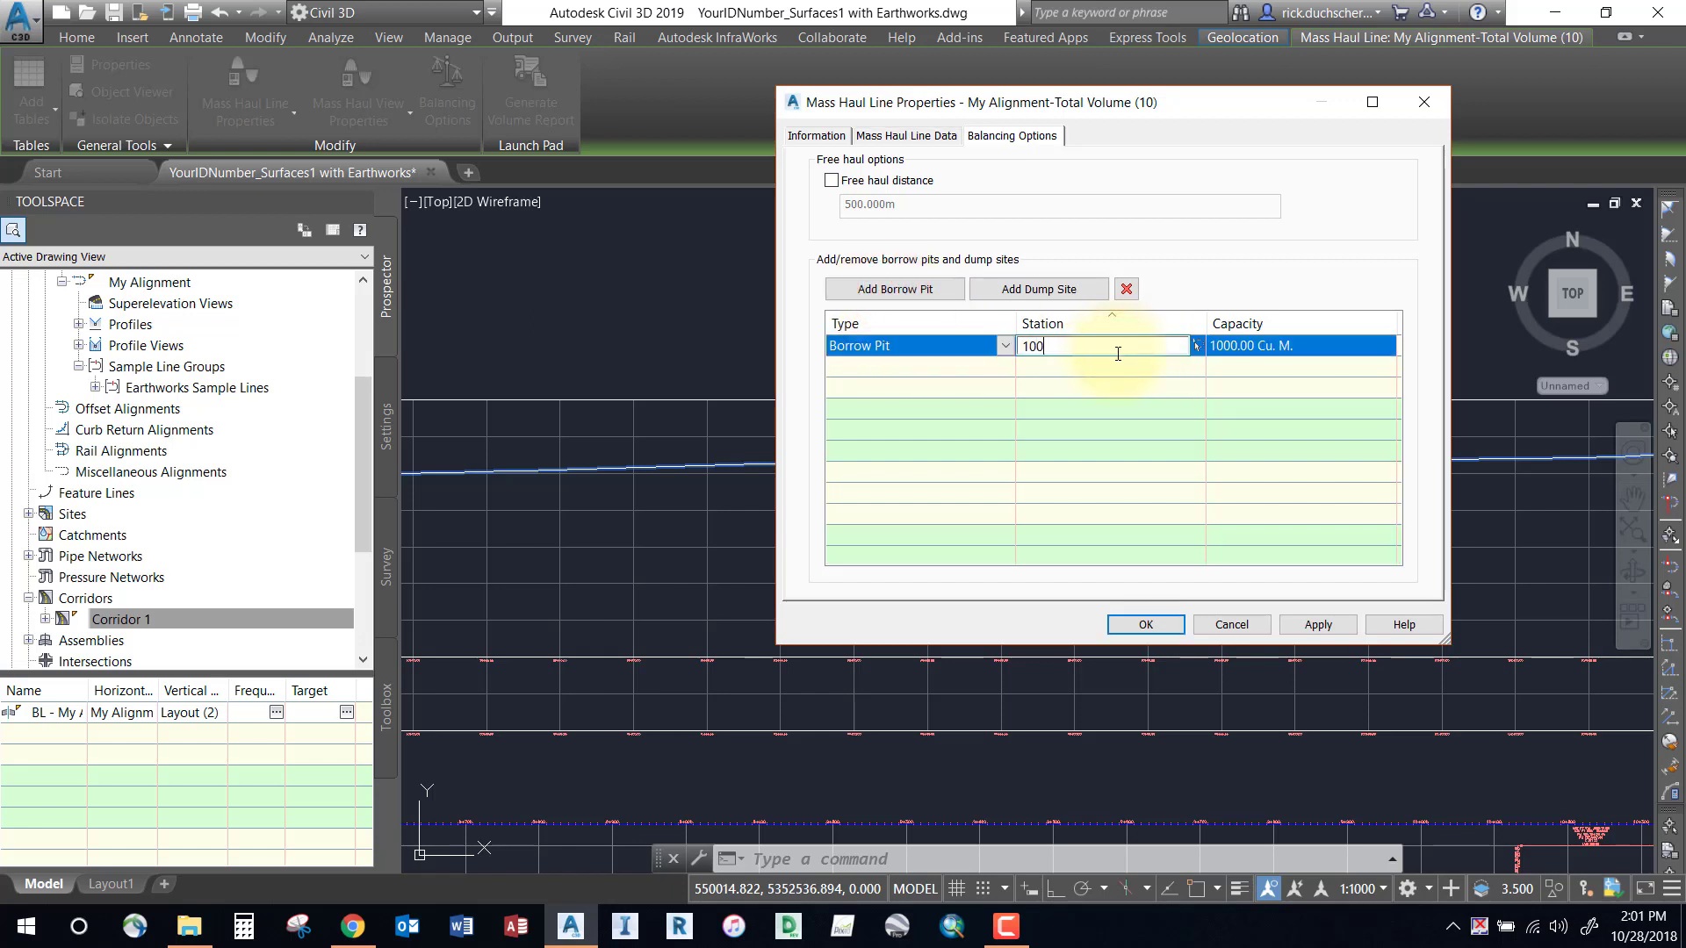
type("1000")
left_click(1255, 346)
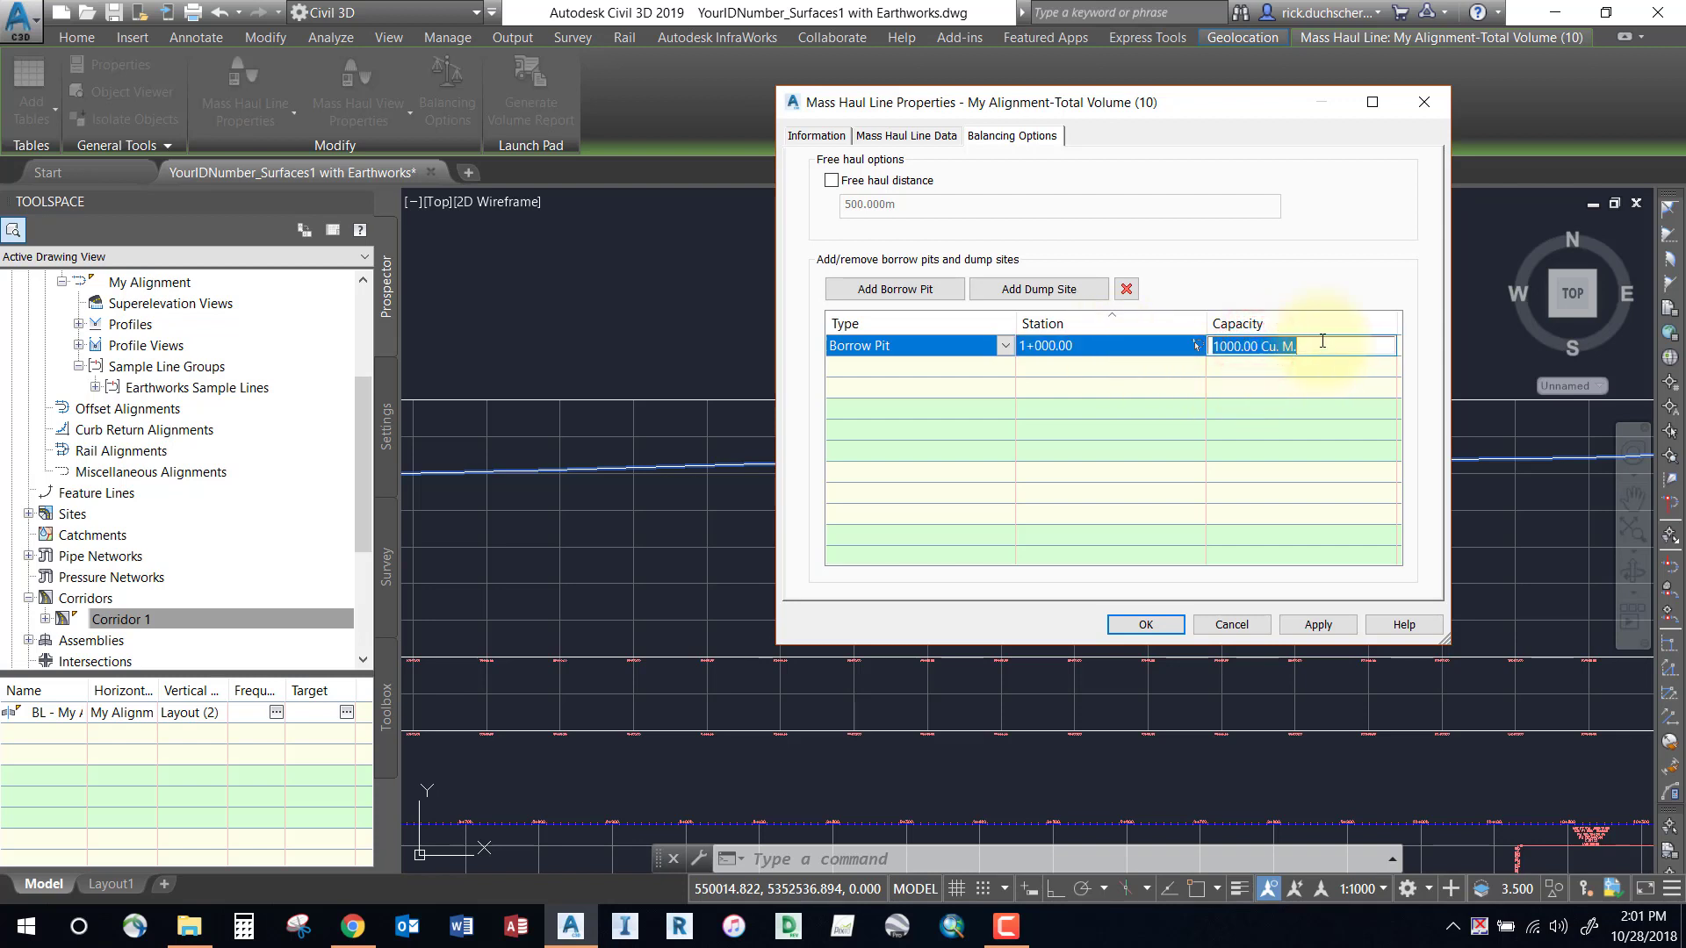
left_click(1097, 396)
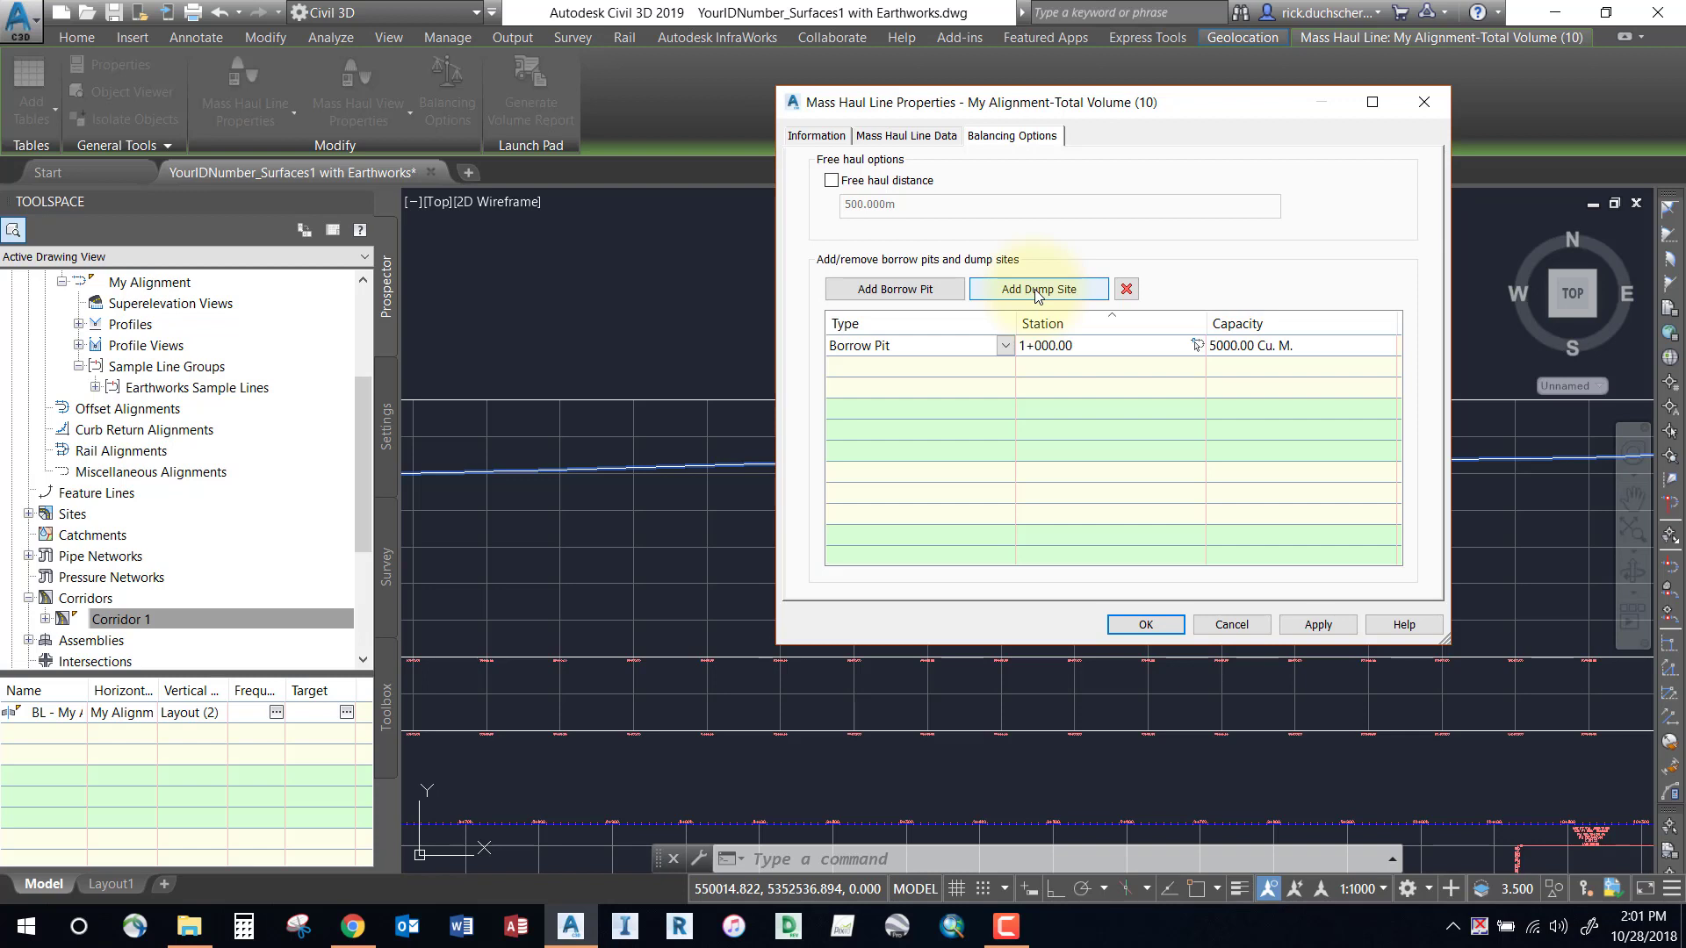
Step: Add a dump site at station 0+400.00 with its 1000 Cu. M. capacity
left_click(1038, 293)
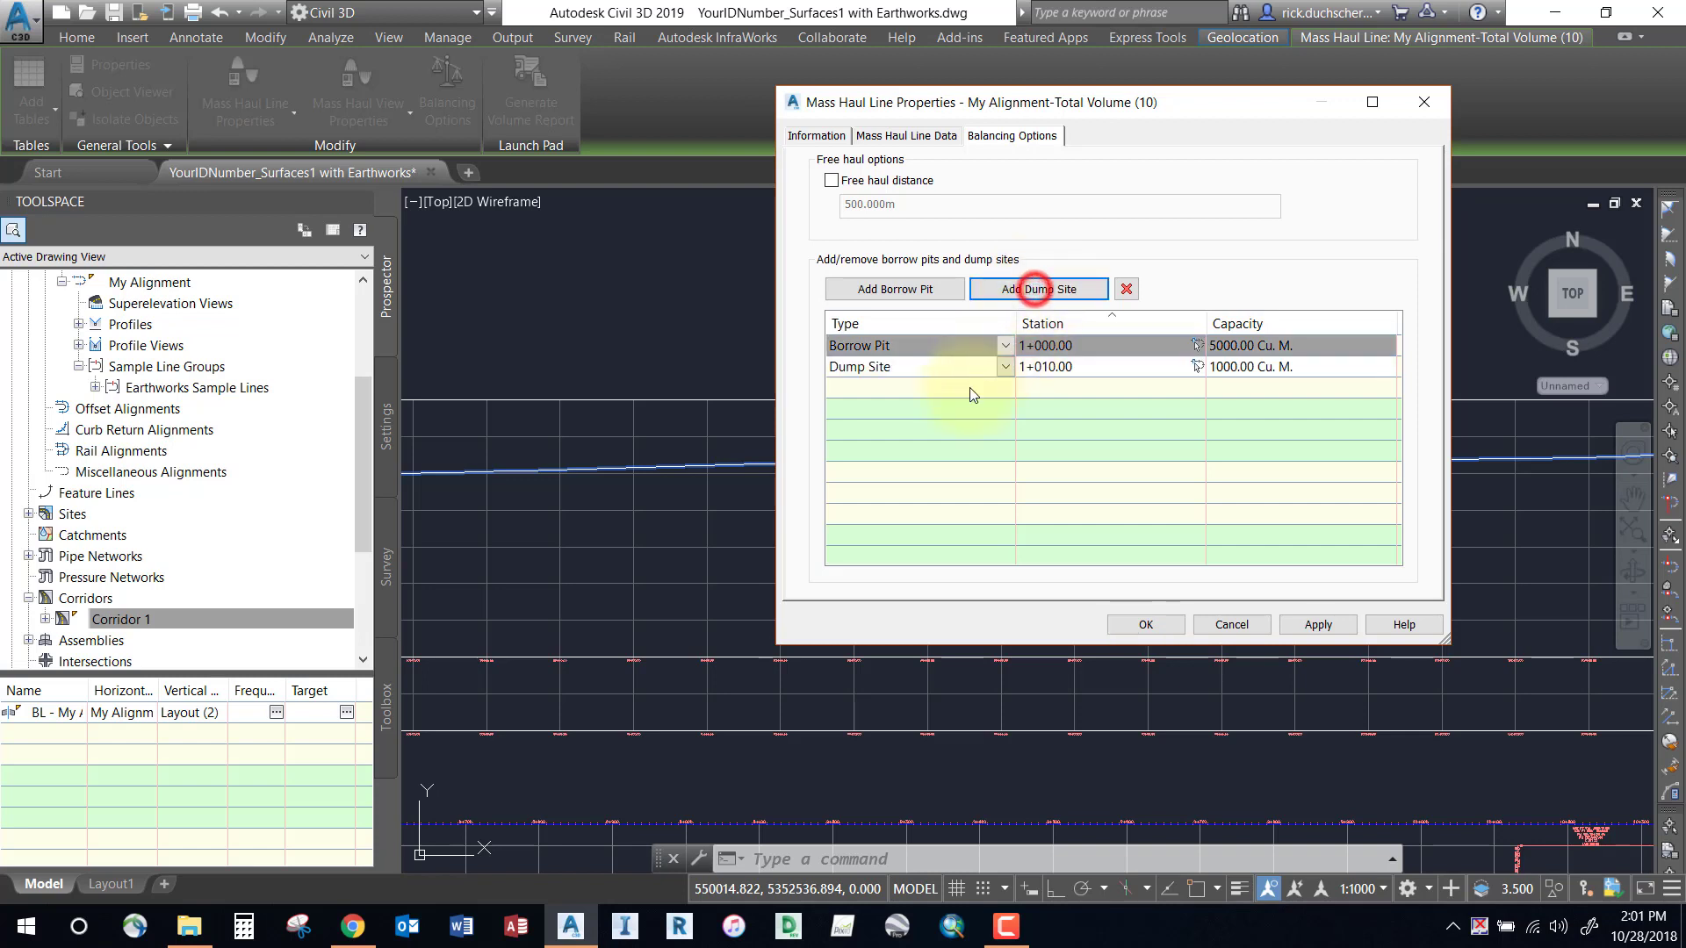
left_click(1088, 367)
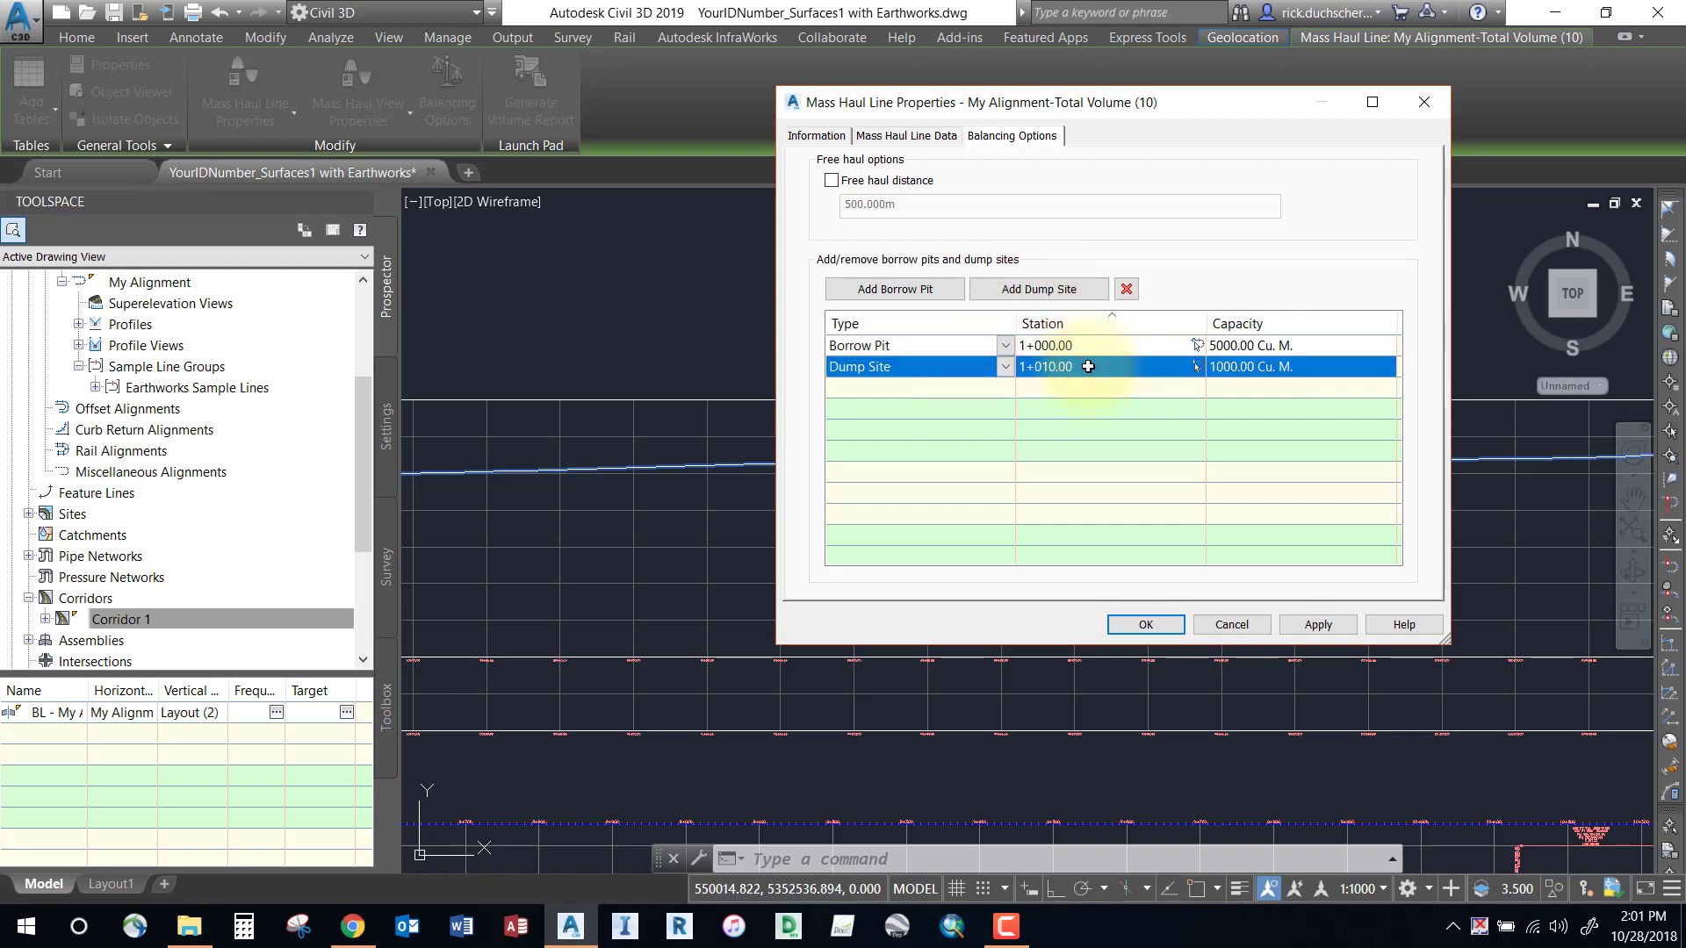
left_click(1088, 367)
type("40")
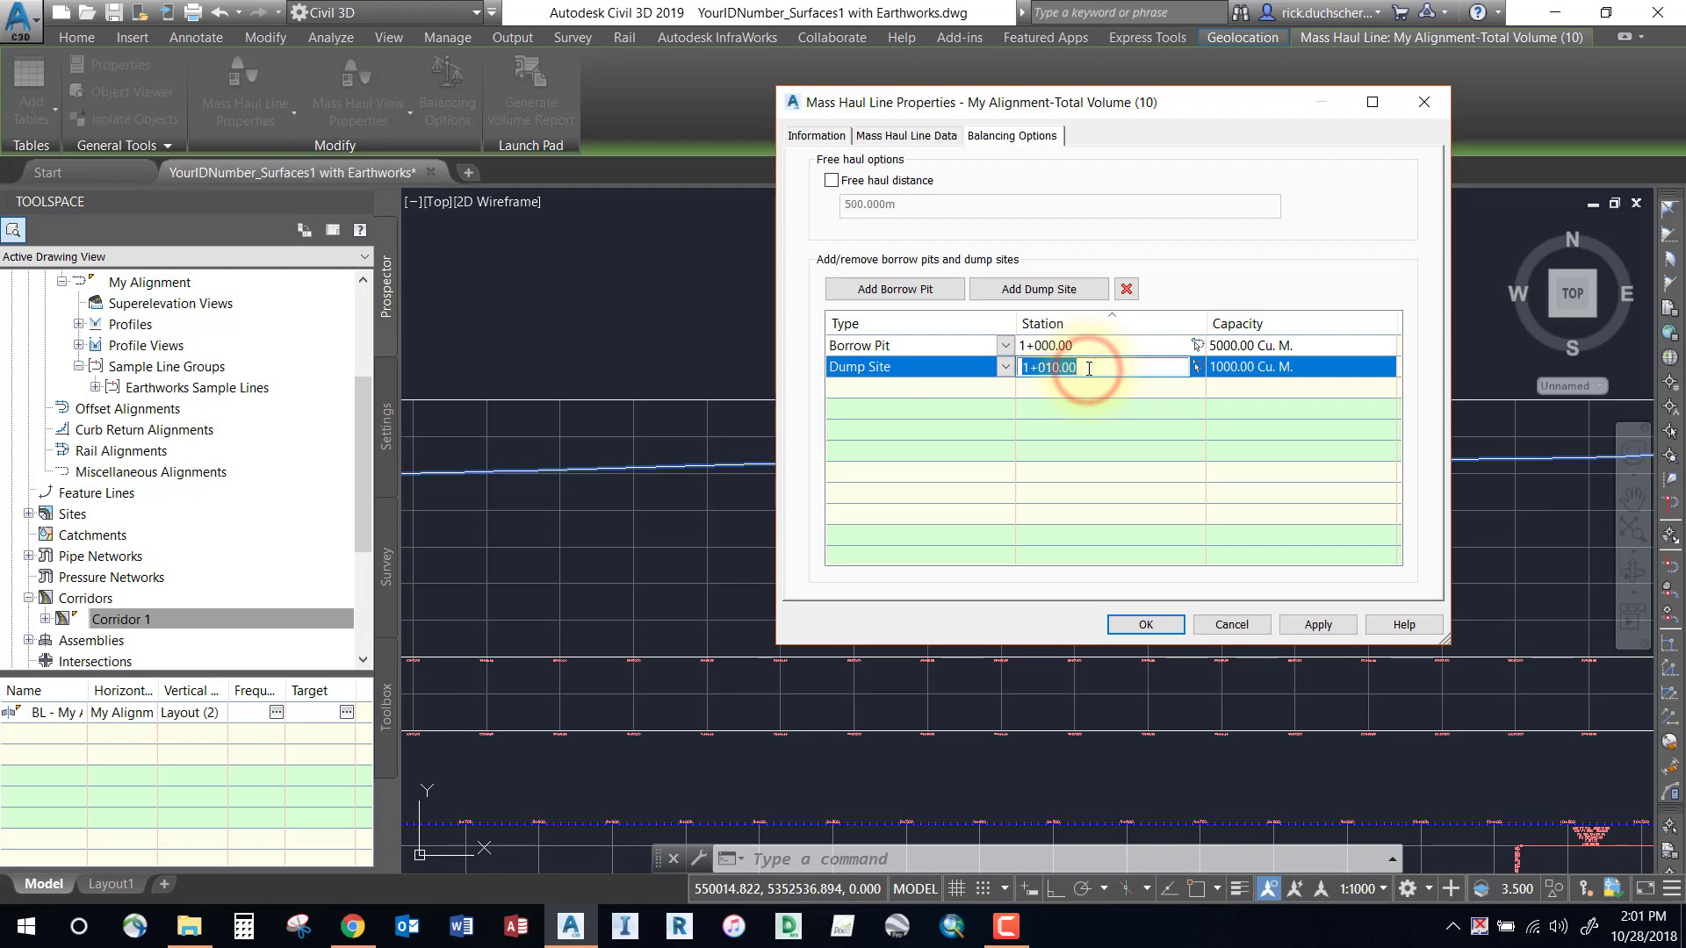
type("0")
left_click(1282, 367)
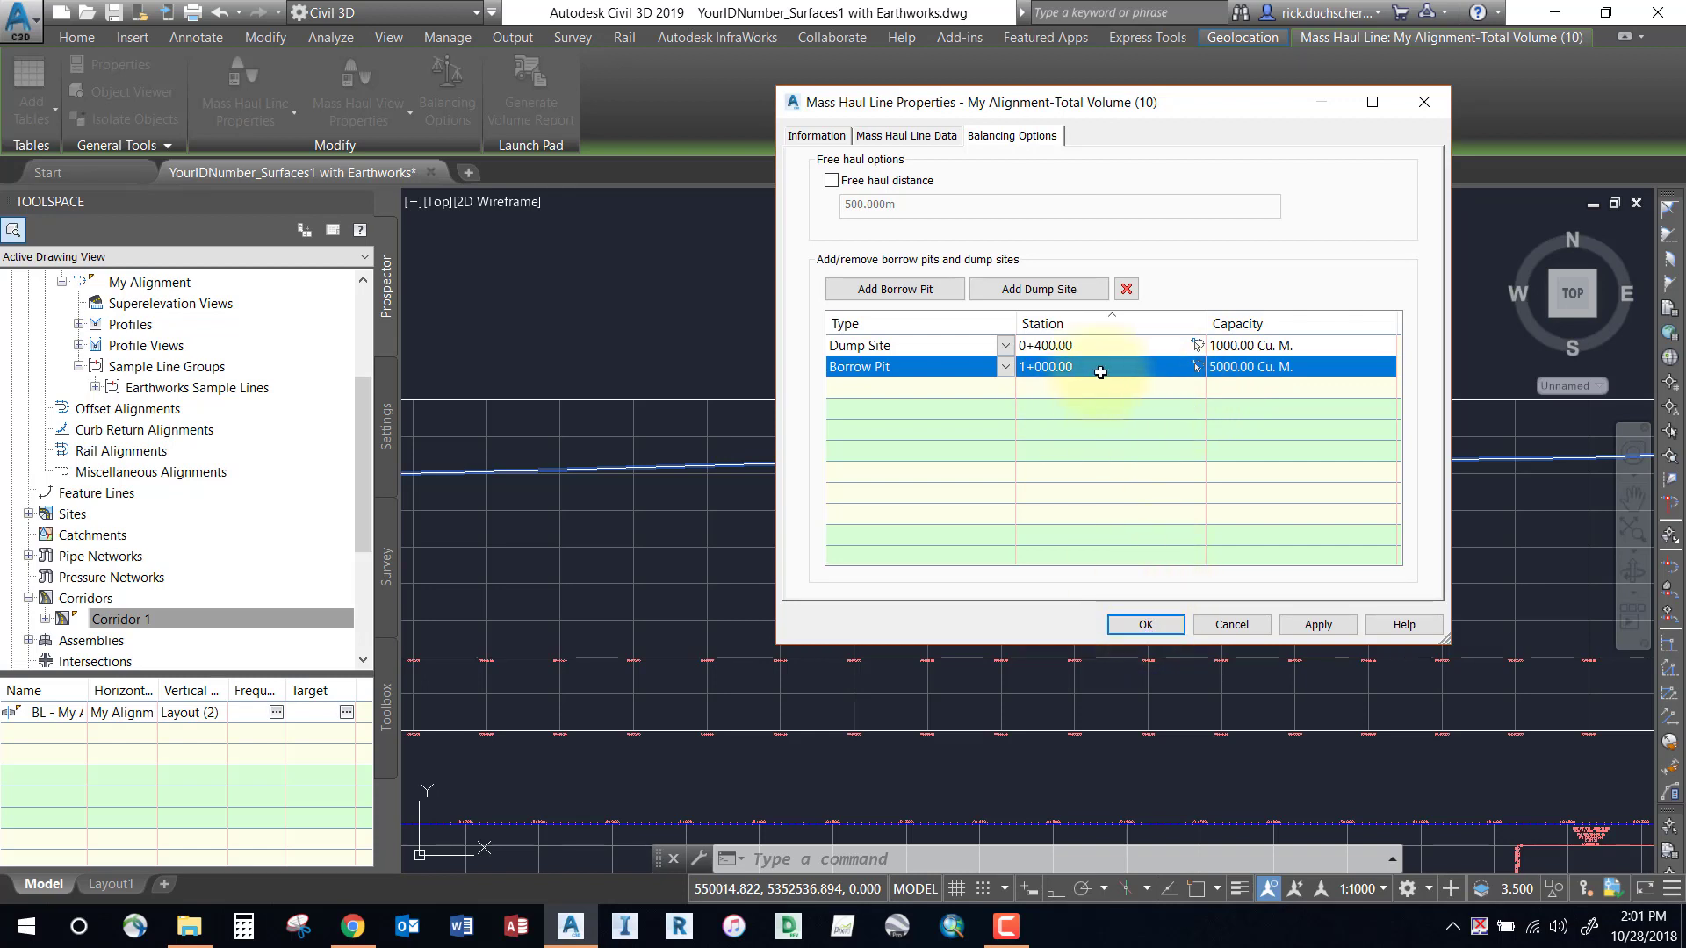
Step: Delete the Borrow Pit and Dump Site rows and replace the 500 m free haul distance with 1000 m
left_click(1128, 291)
left_click(1128, 291)
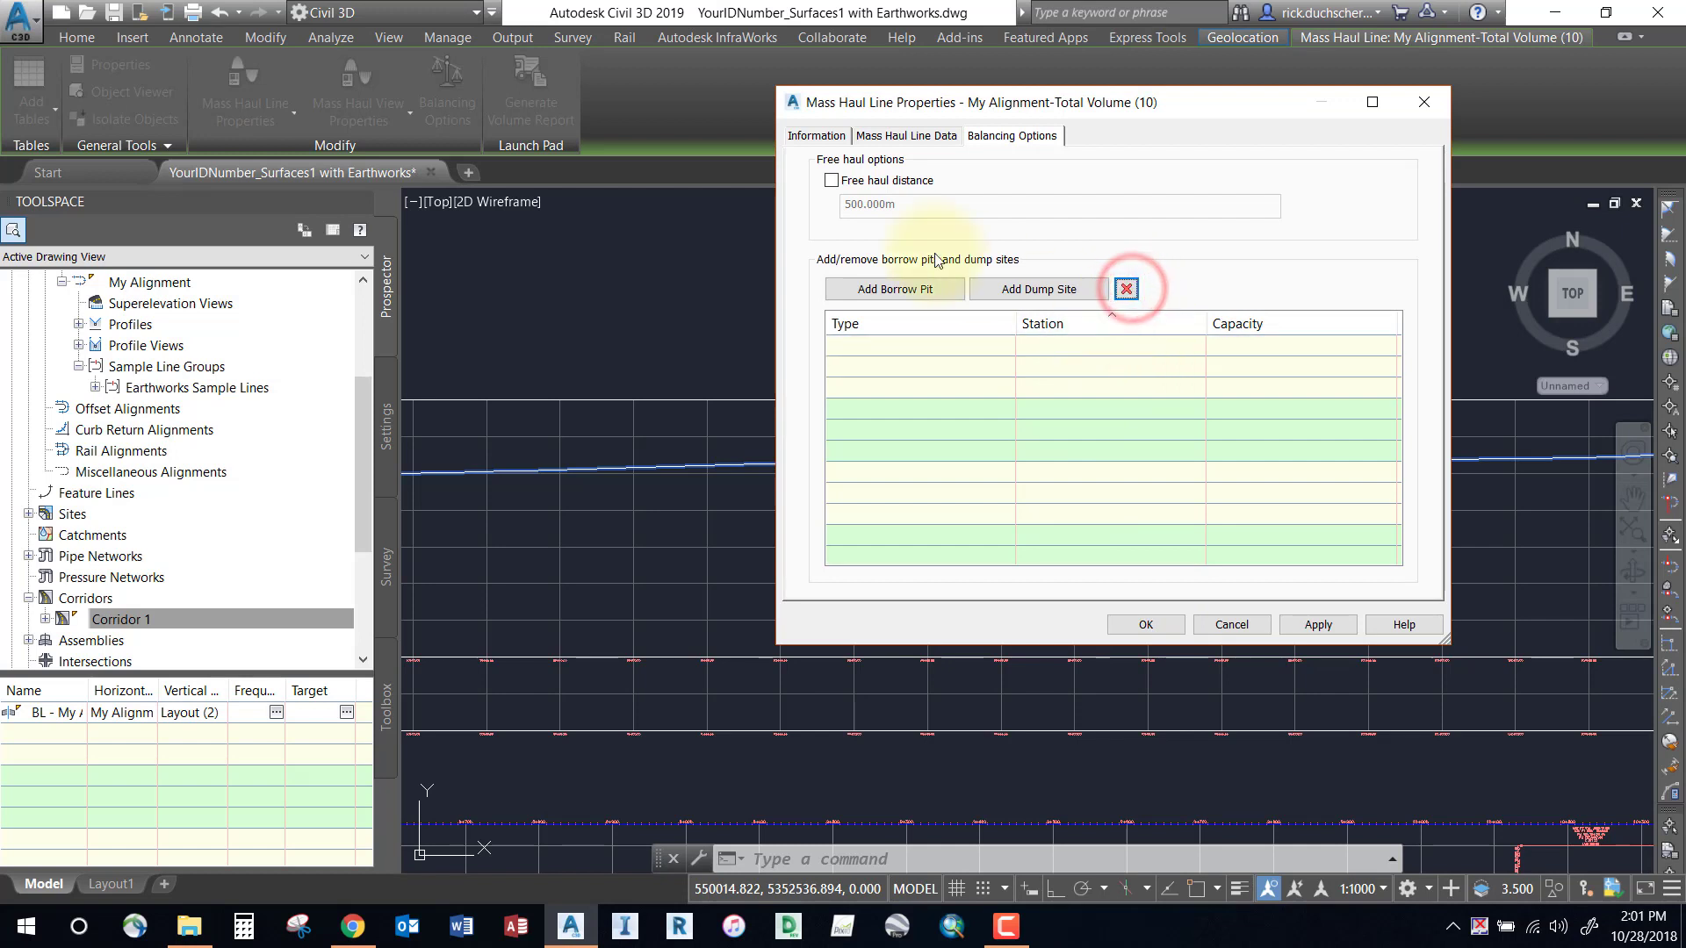
left_click(831, 181)
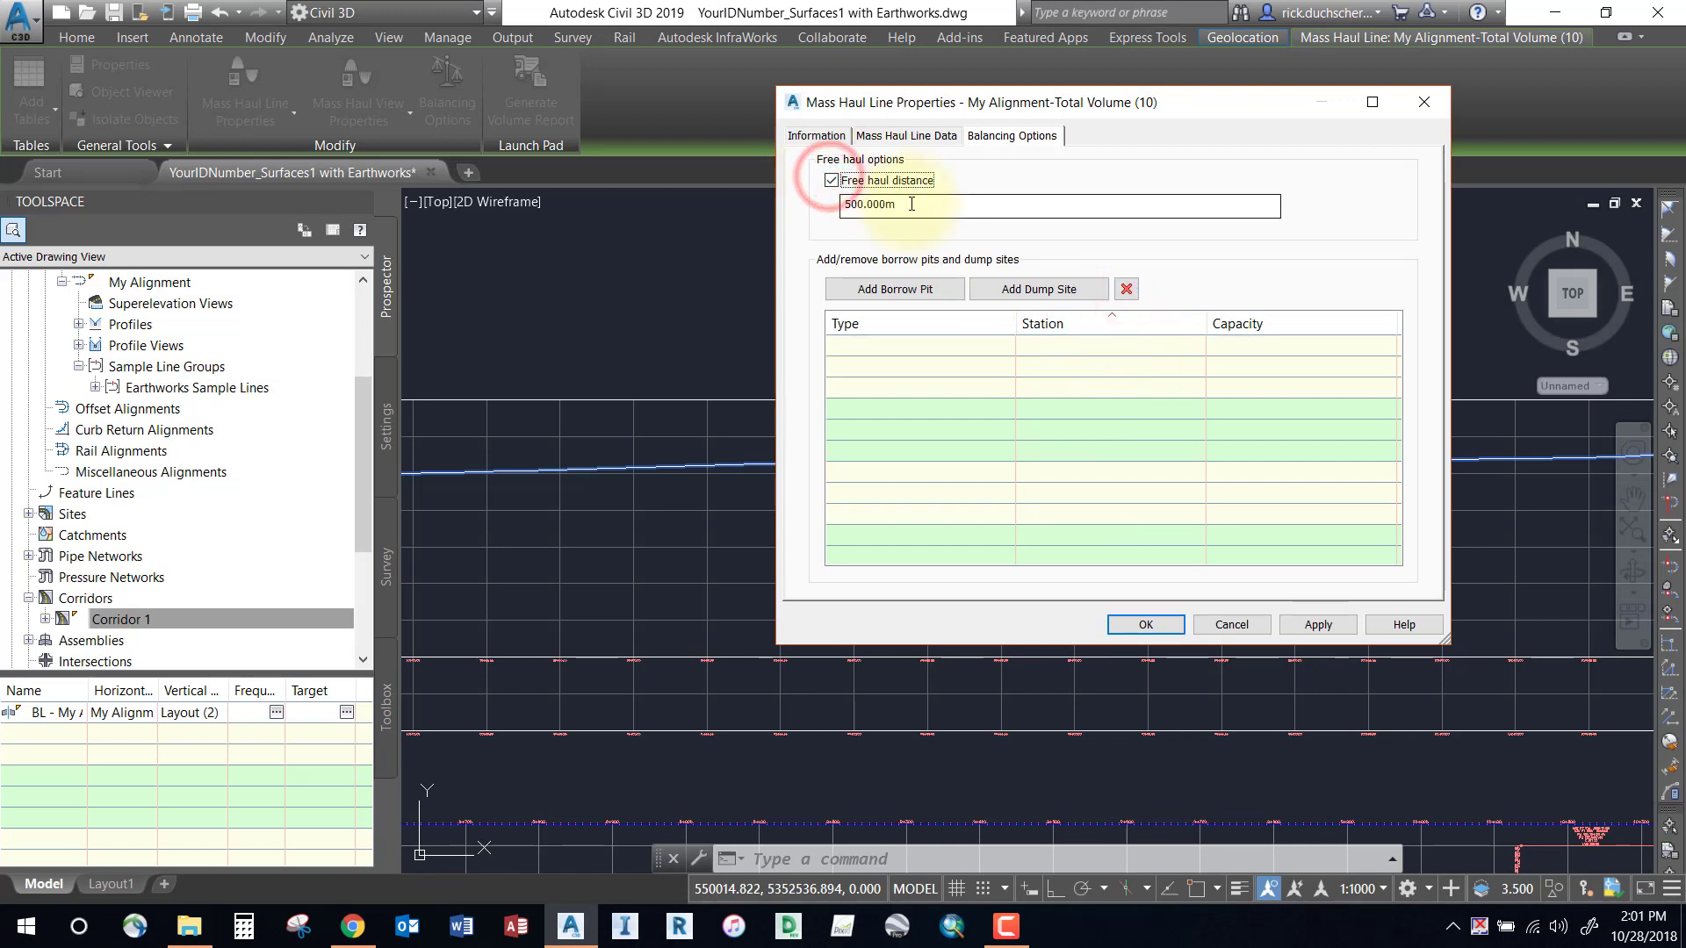
double_click(904, 206)
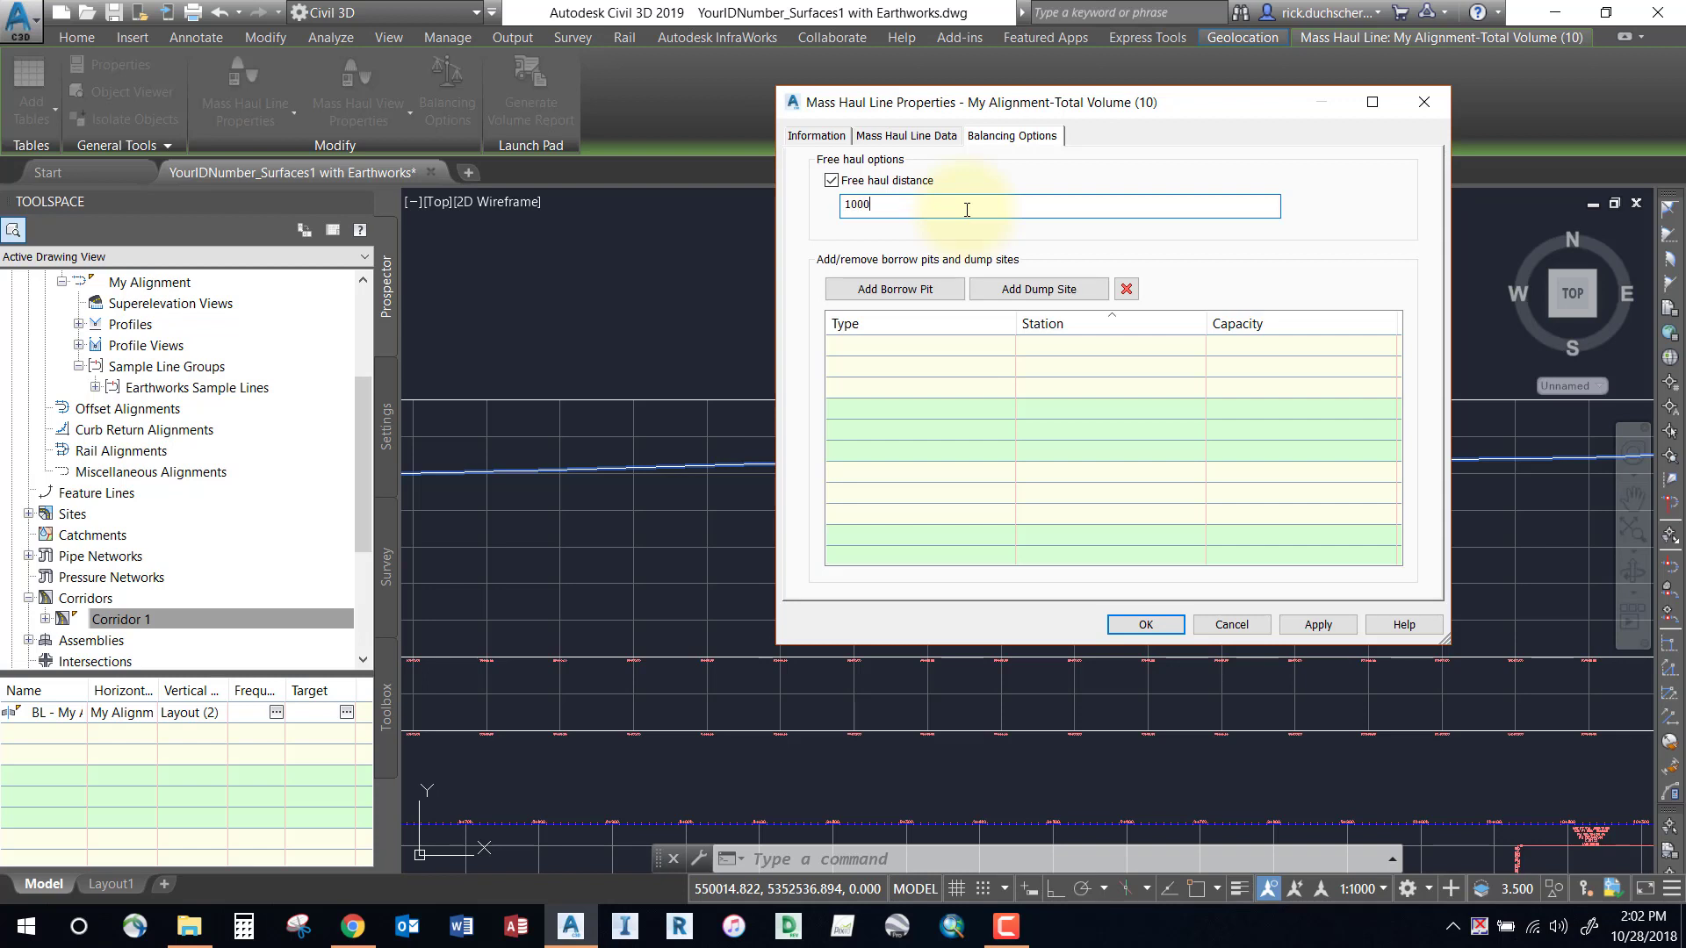
left_click(1143, 625)
scroll(1016, 527, "down", 2)
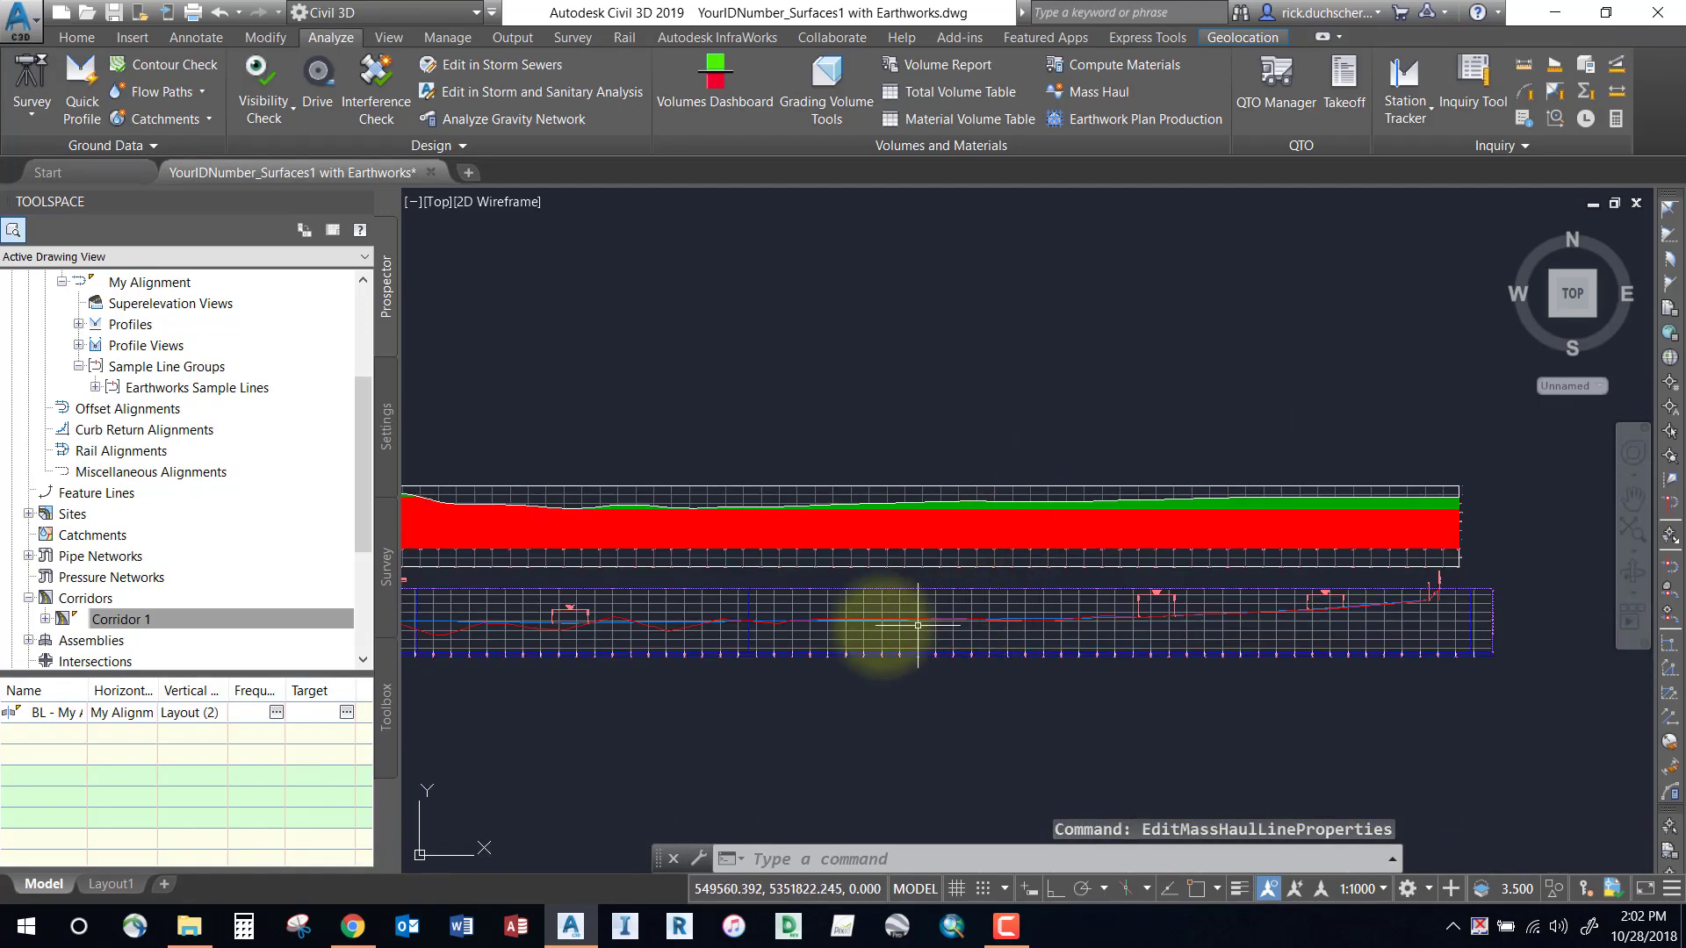
middle_click_drag(823, 609, 1250, 618)
scroll(746, 614, "down", 2)
middle_click_drag(791, 597, 1178, 579)
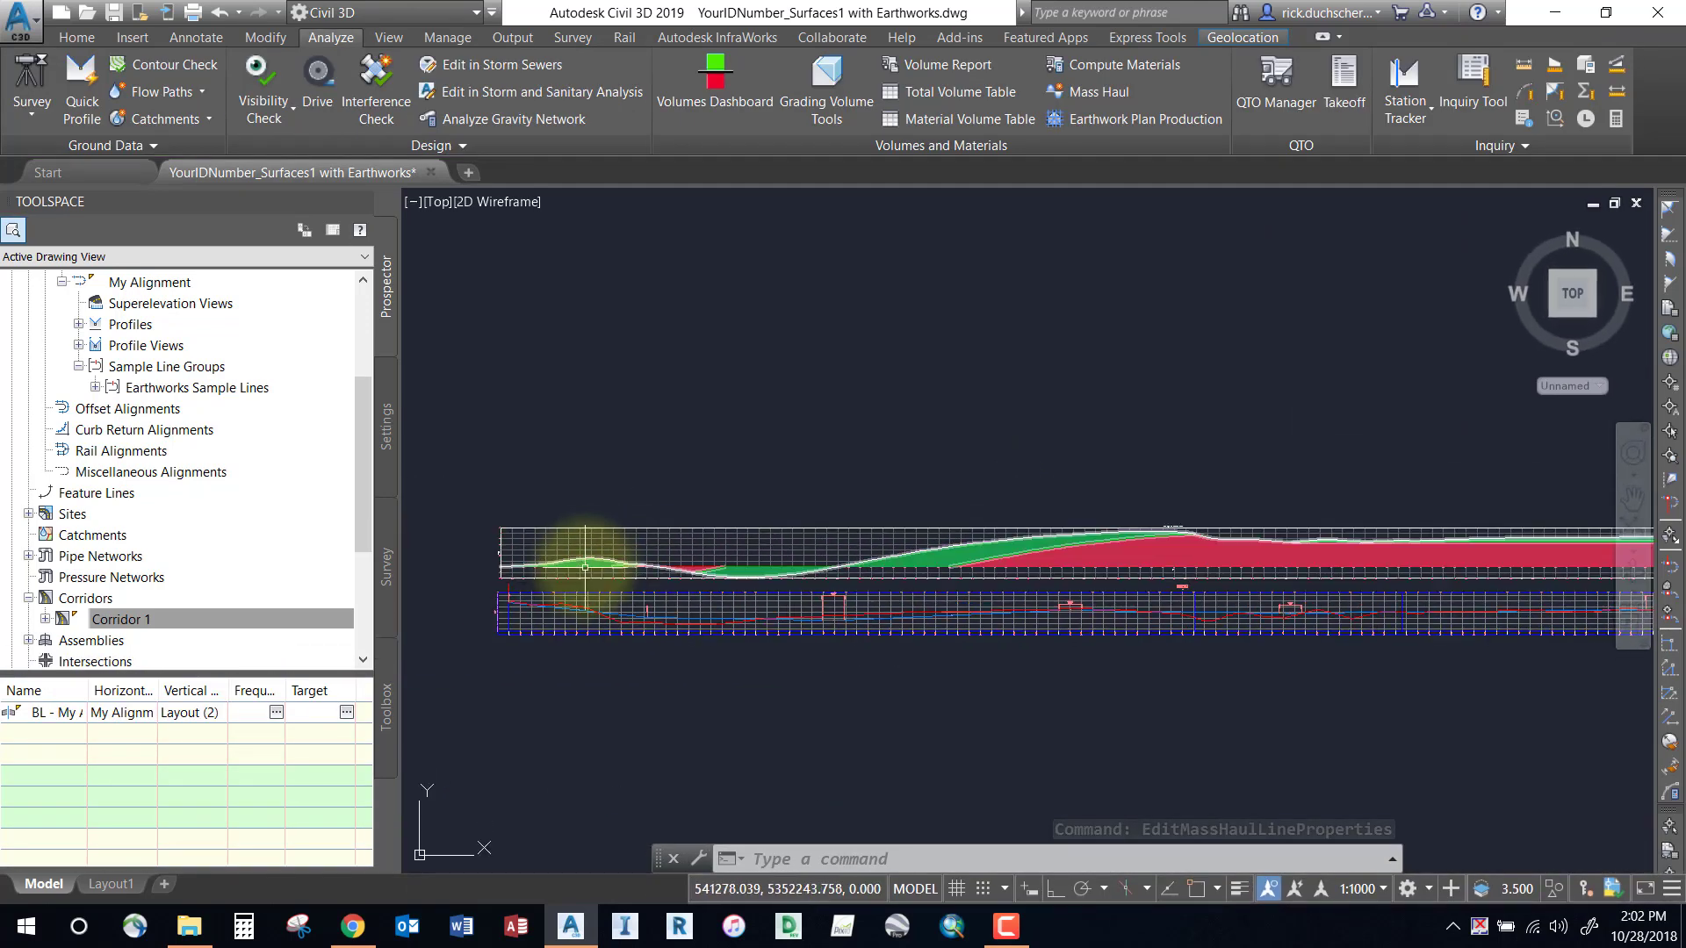
scroll(585, 568, "up", 2)
scroll(737, 580, "up", 1)
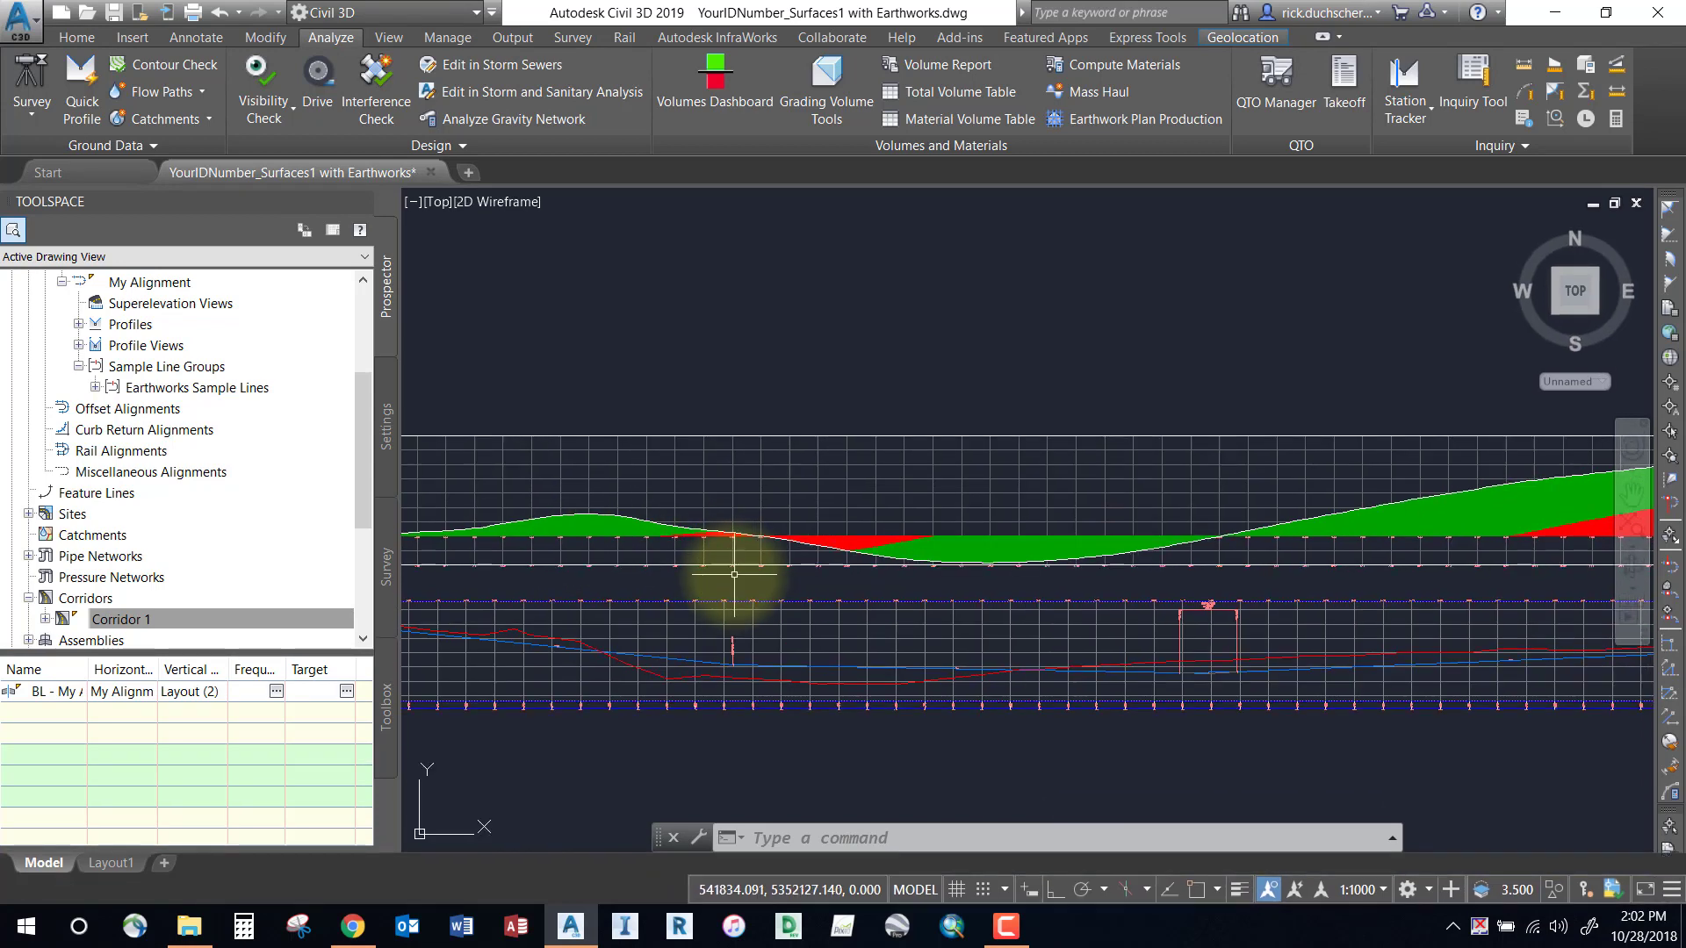
middle_click_drag(673, 576, 866, 595)
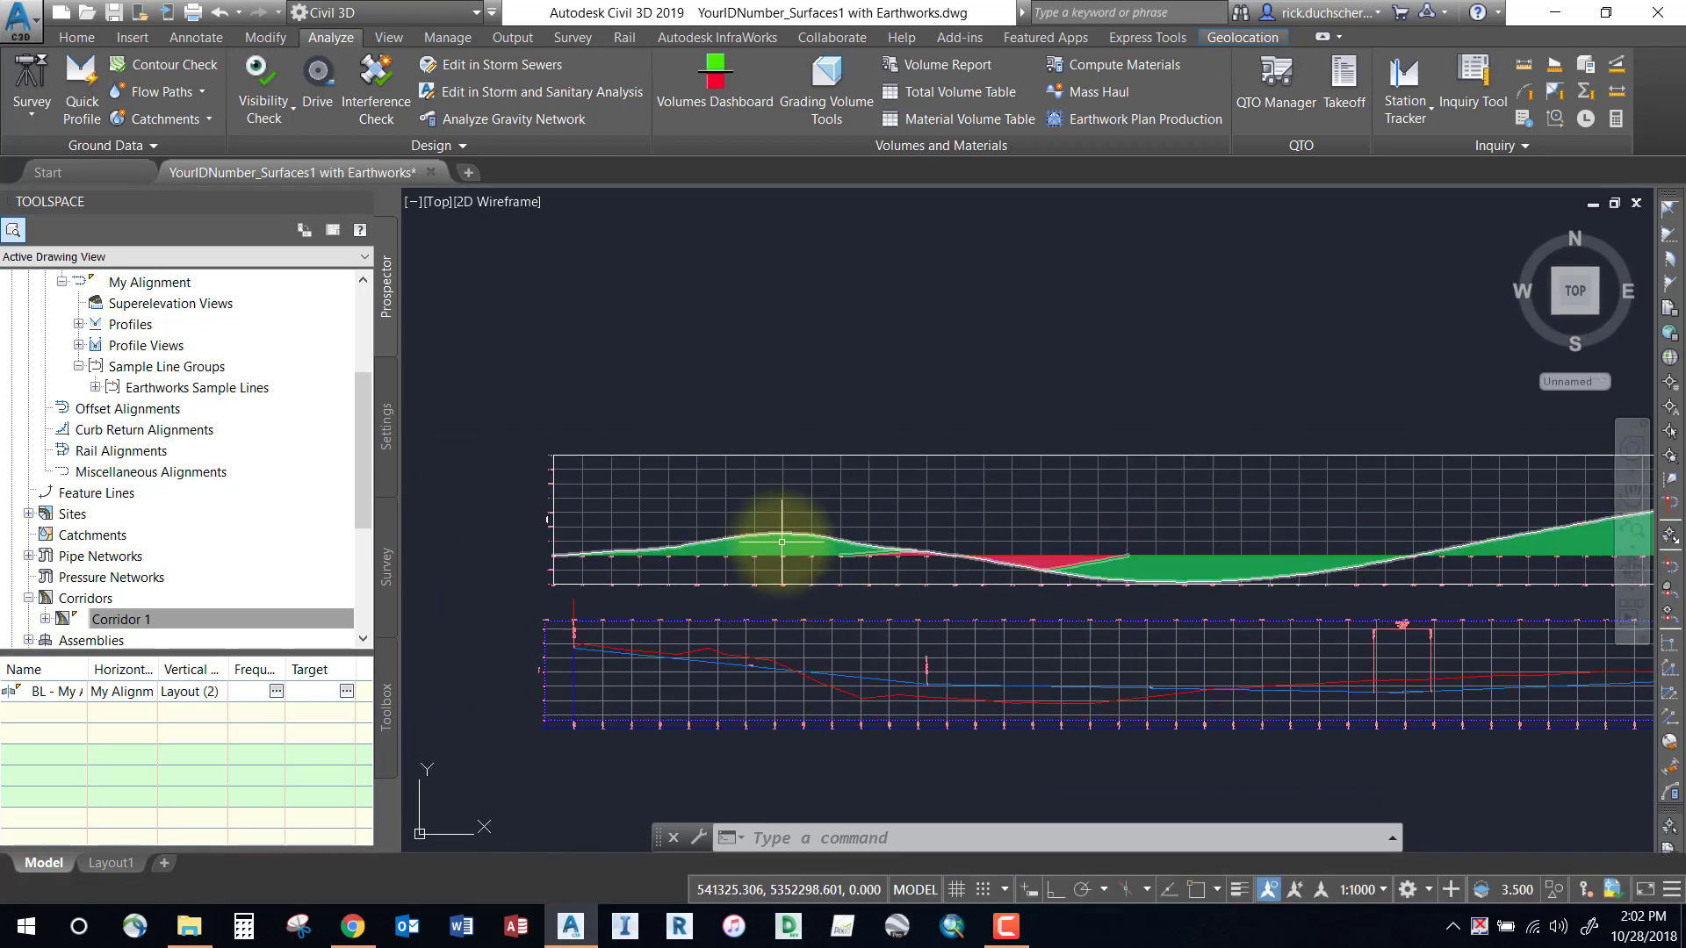
scroll(786, 541, "up", 3)
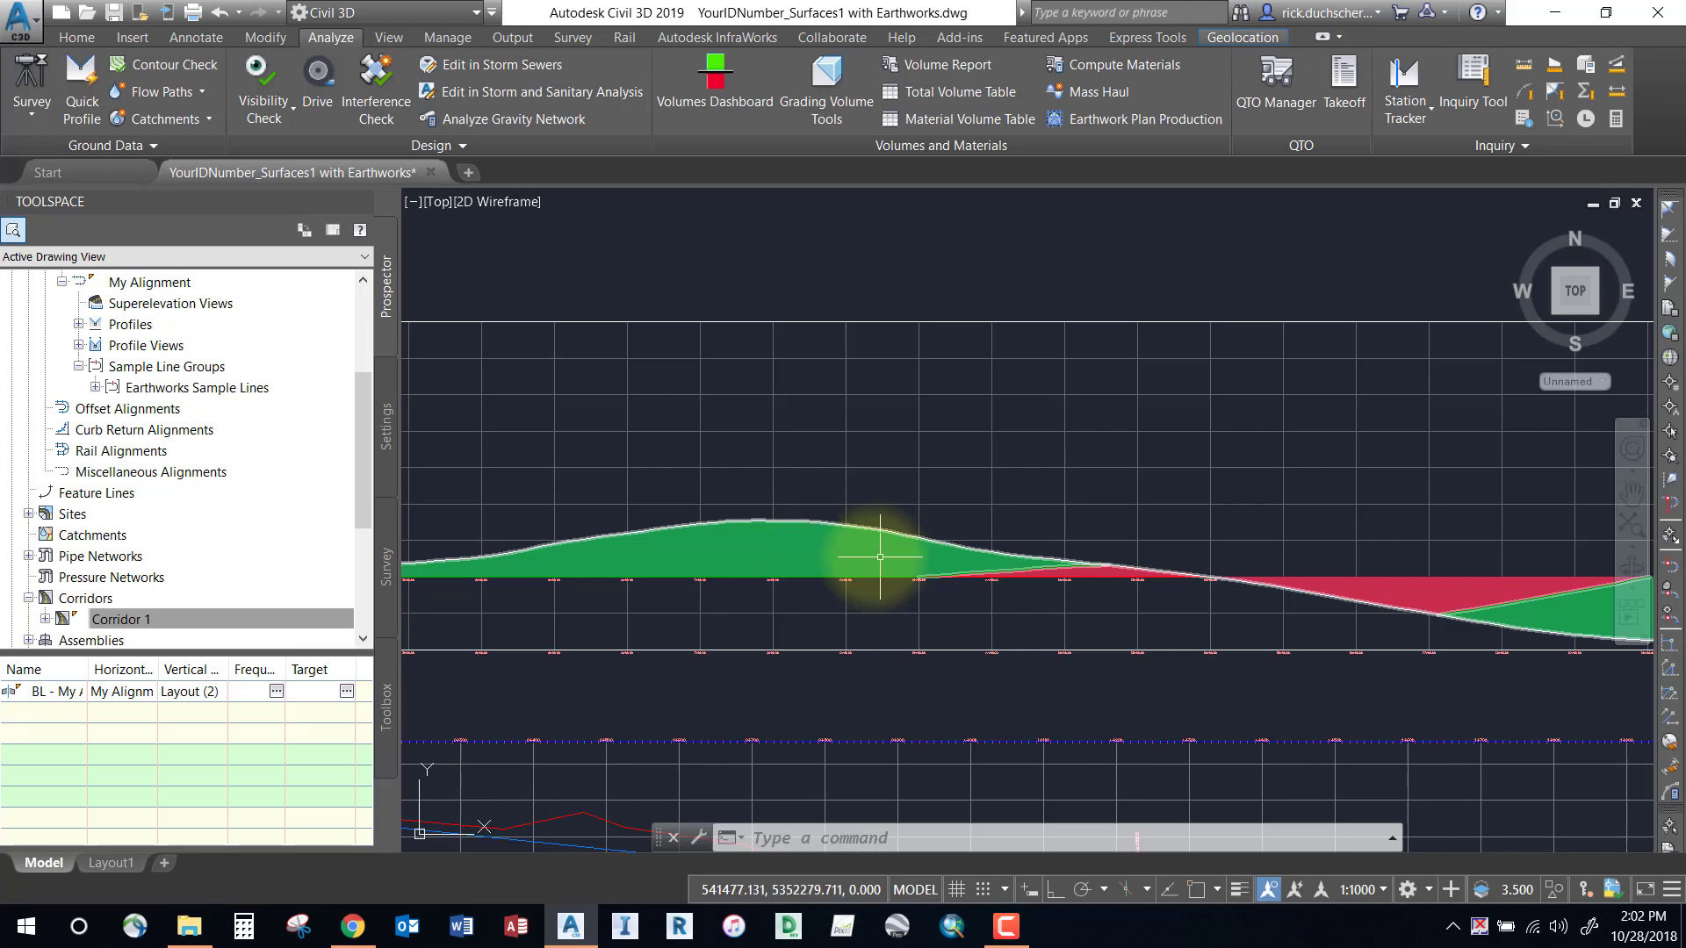
middle_click_drag(898, 572, 431, 536)
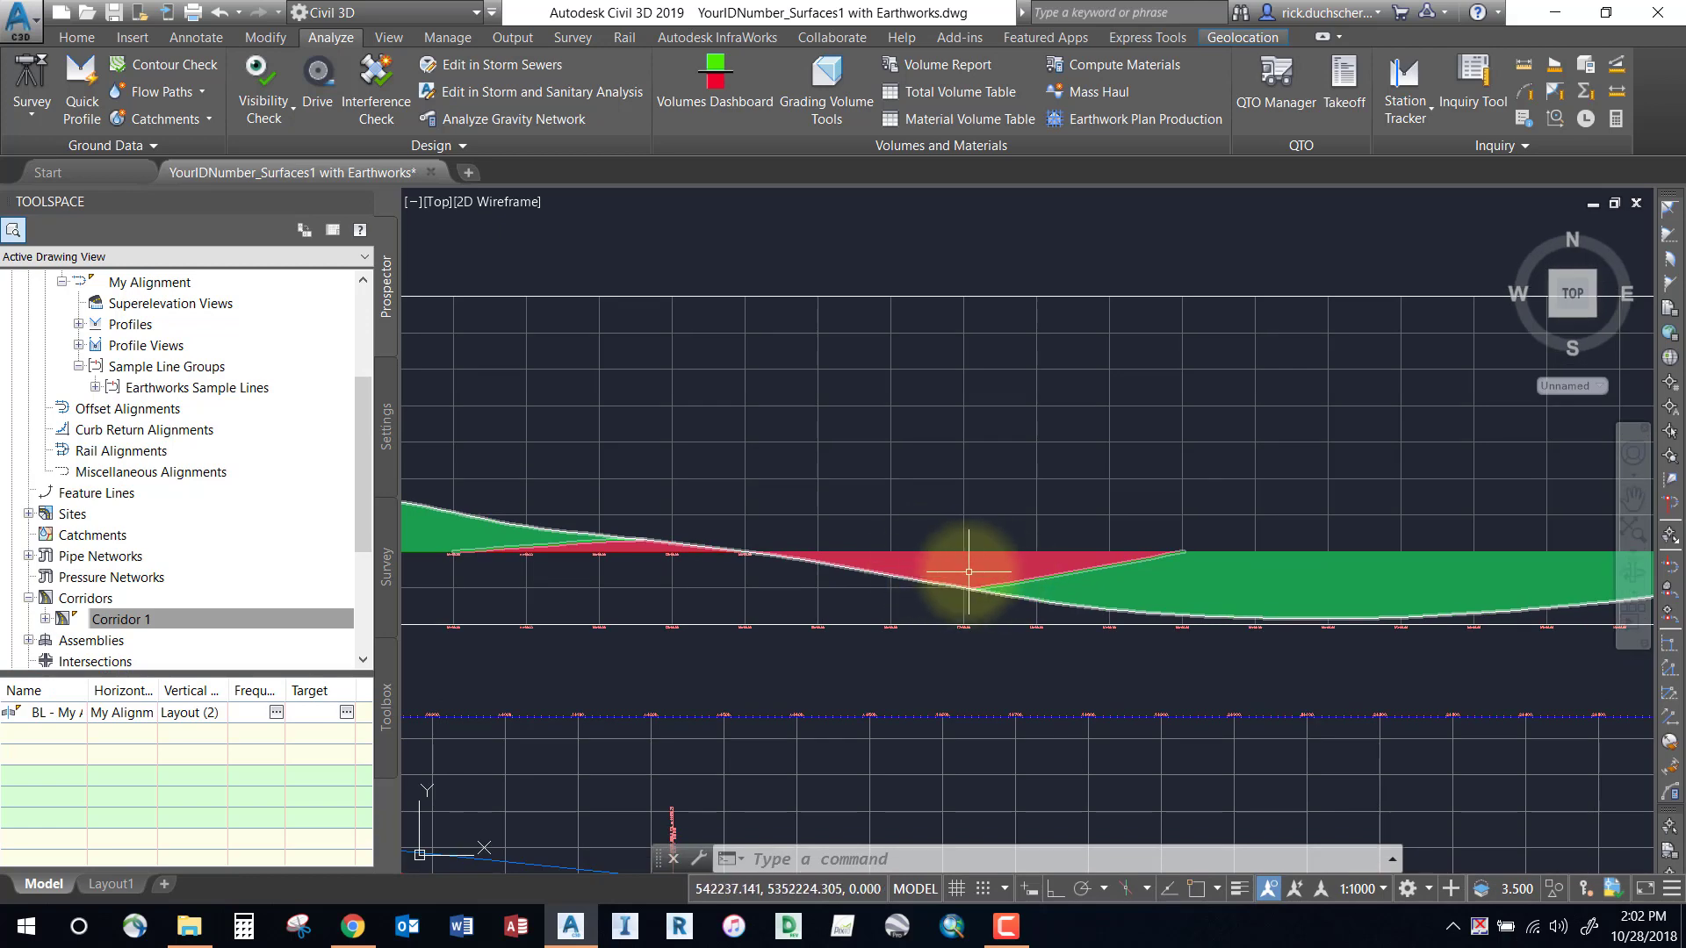
scroll(1043, 563, "down", 2)
middle_click_drag(1372, 578, 644, 571)
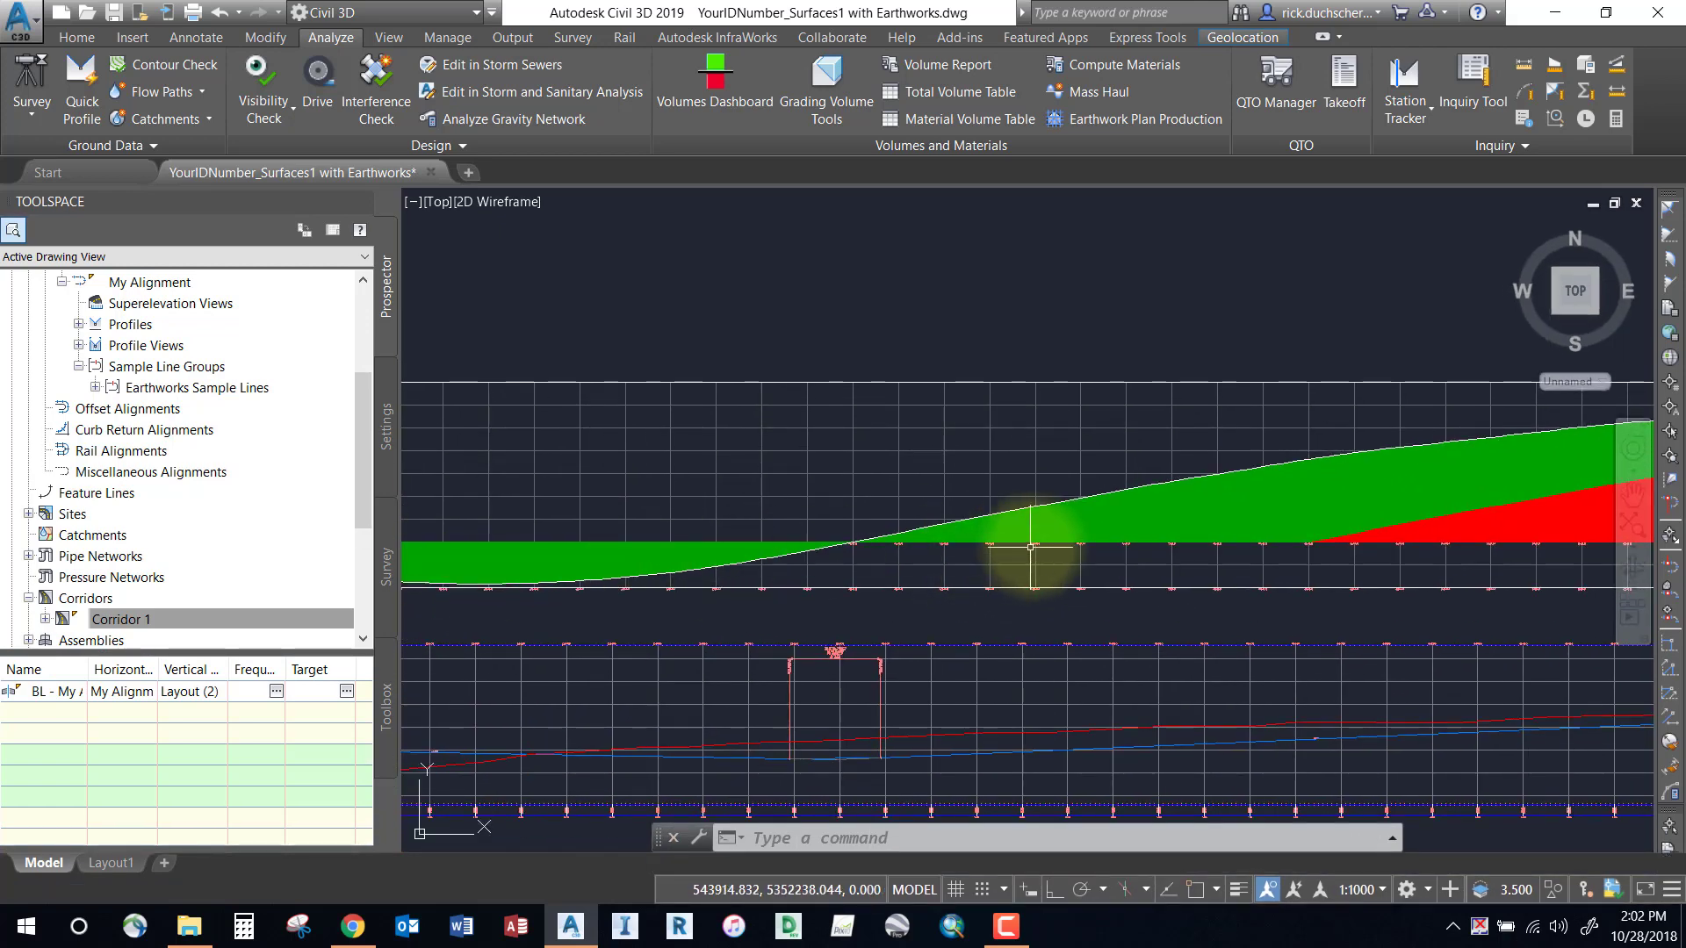
scroll(1032, 546, "down", 2)
middle_click_drag(1278, 549, 549, 589)
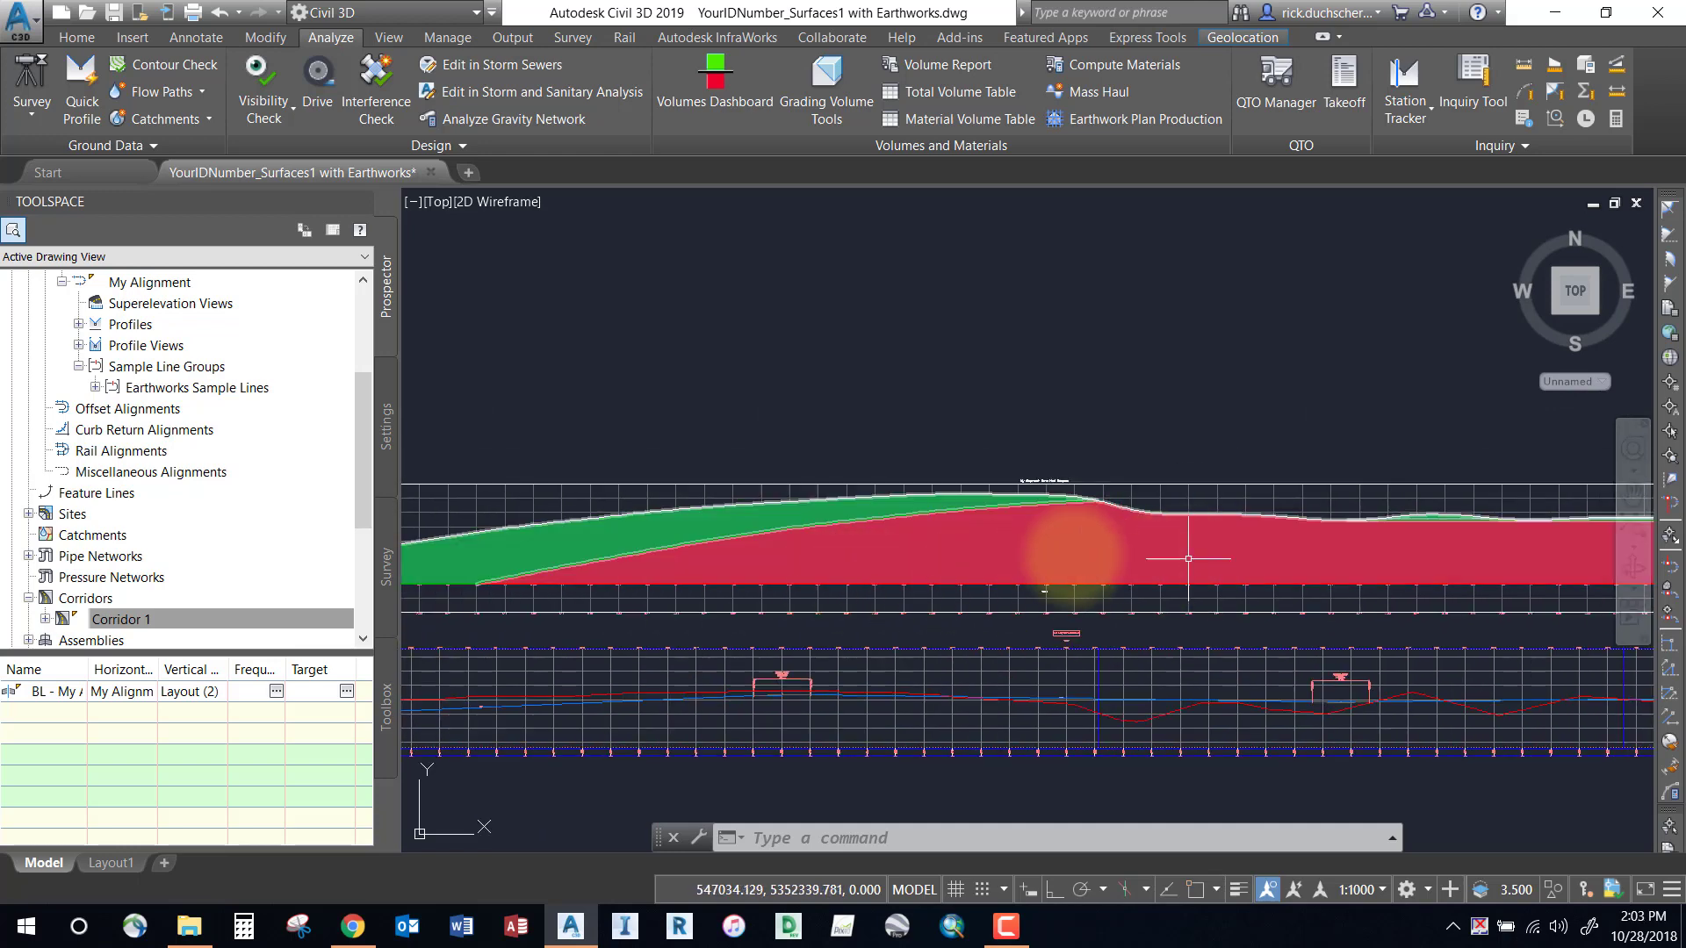
middle_click_drag(1186, 561, 538, 508)
scroll(1260, 527, "down", 2)
middle_click_drag(1449, 522, 715, 515)
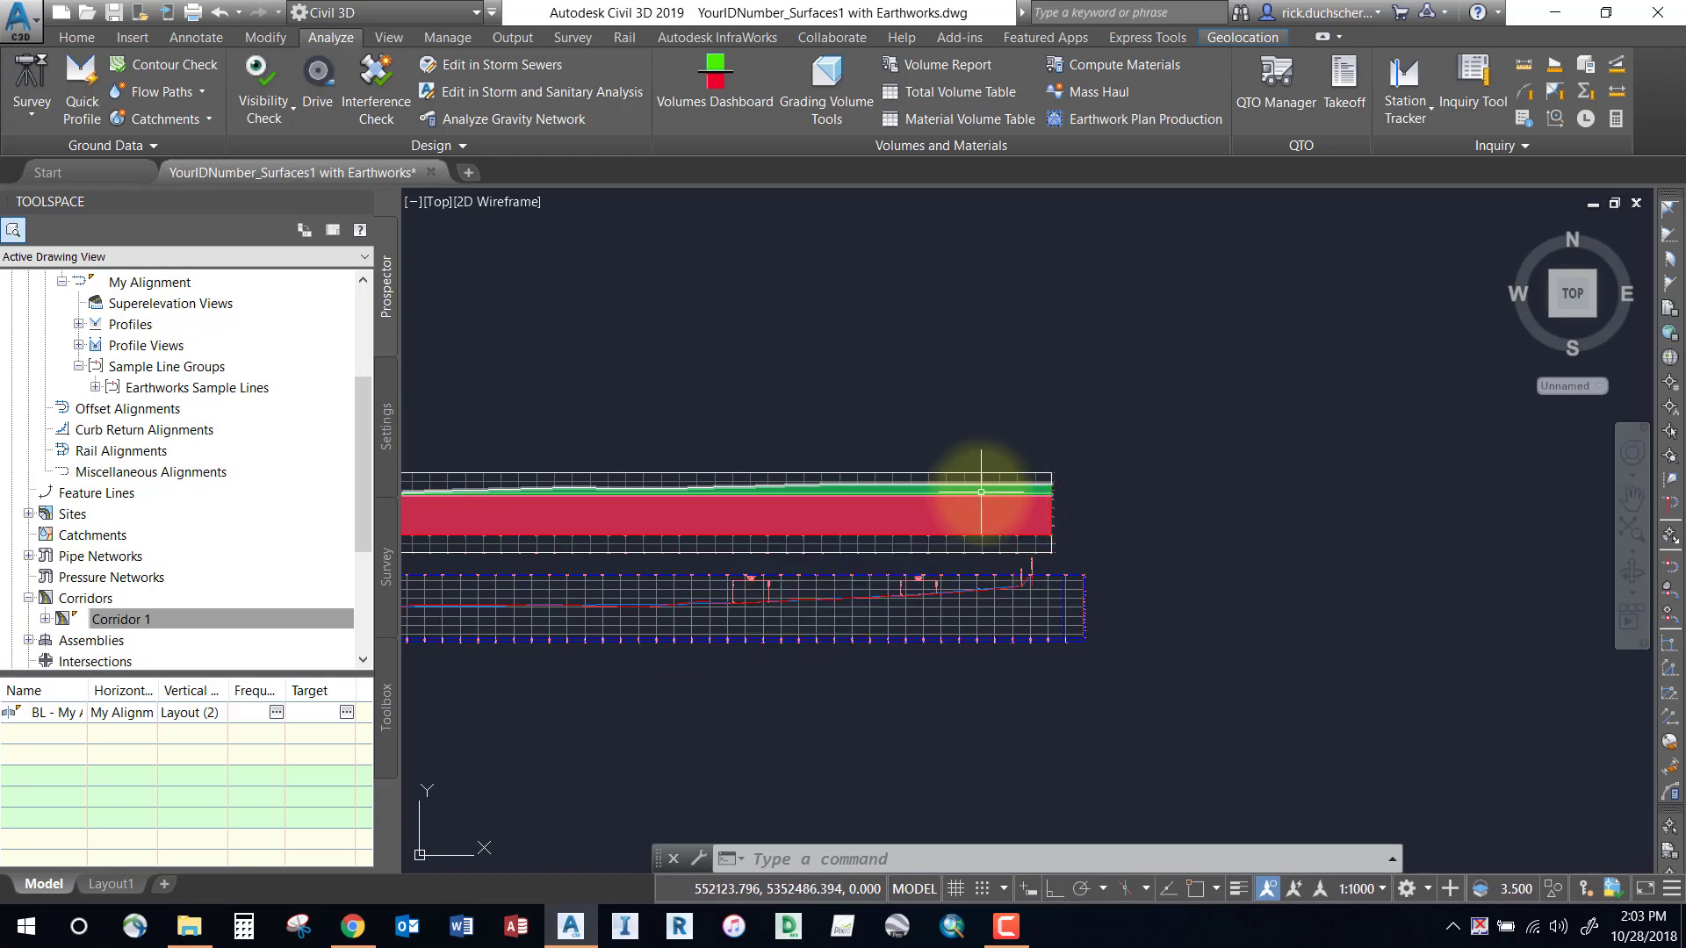
Step: Turn off the free haul distance in the mass haul line's balancing options
left_click(988, 485)
right_click(992, 480)
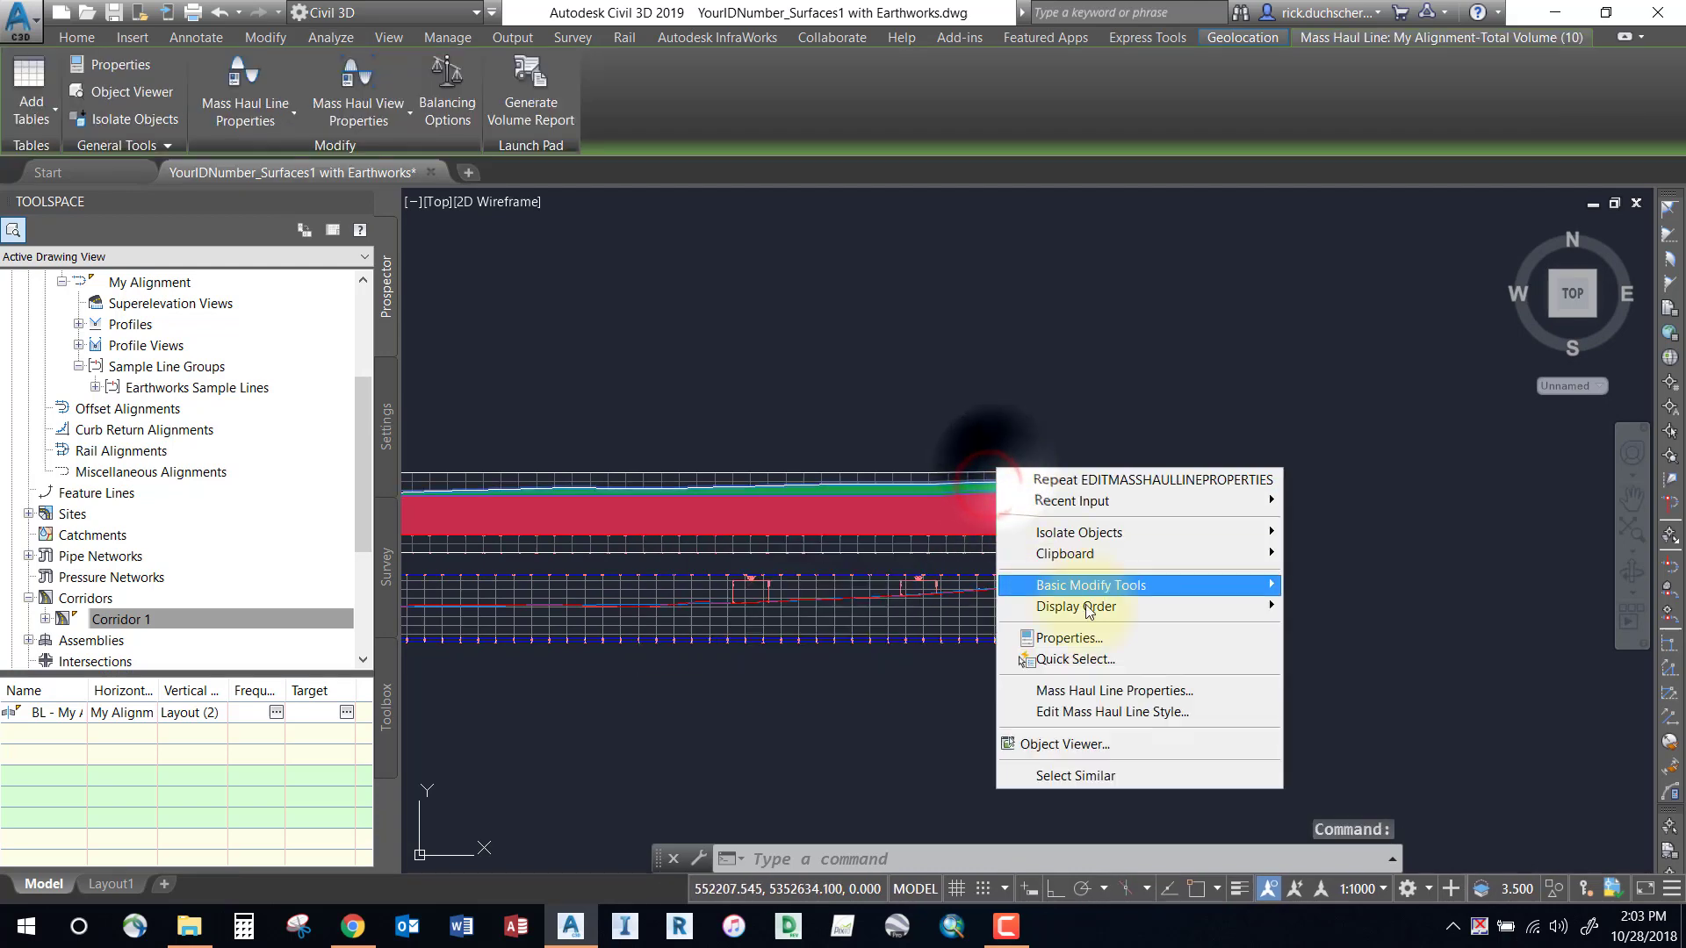
left_click(1106, 688)
left_click(1014, 136)
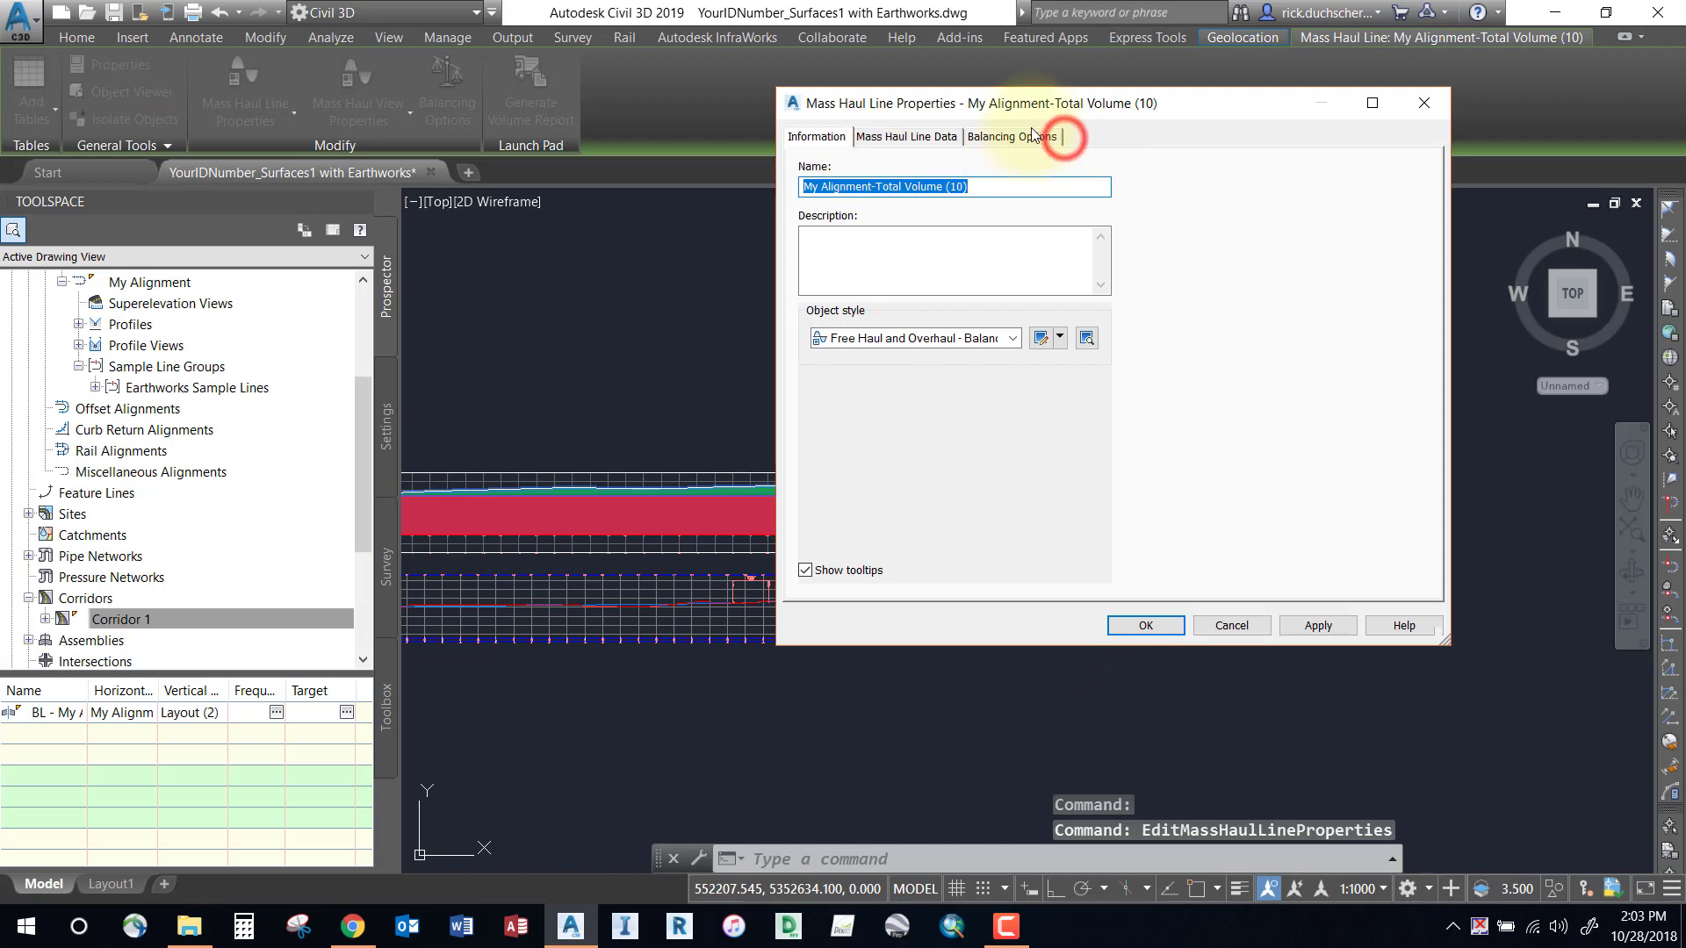
left_click(831, 181)
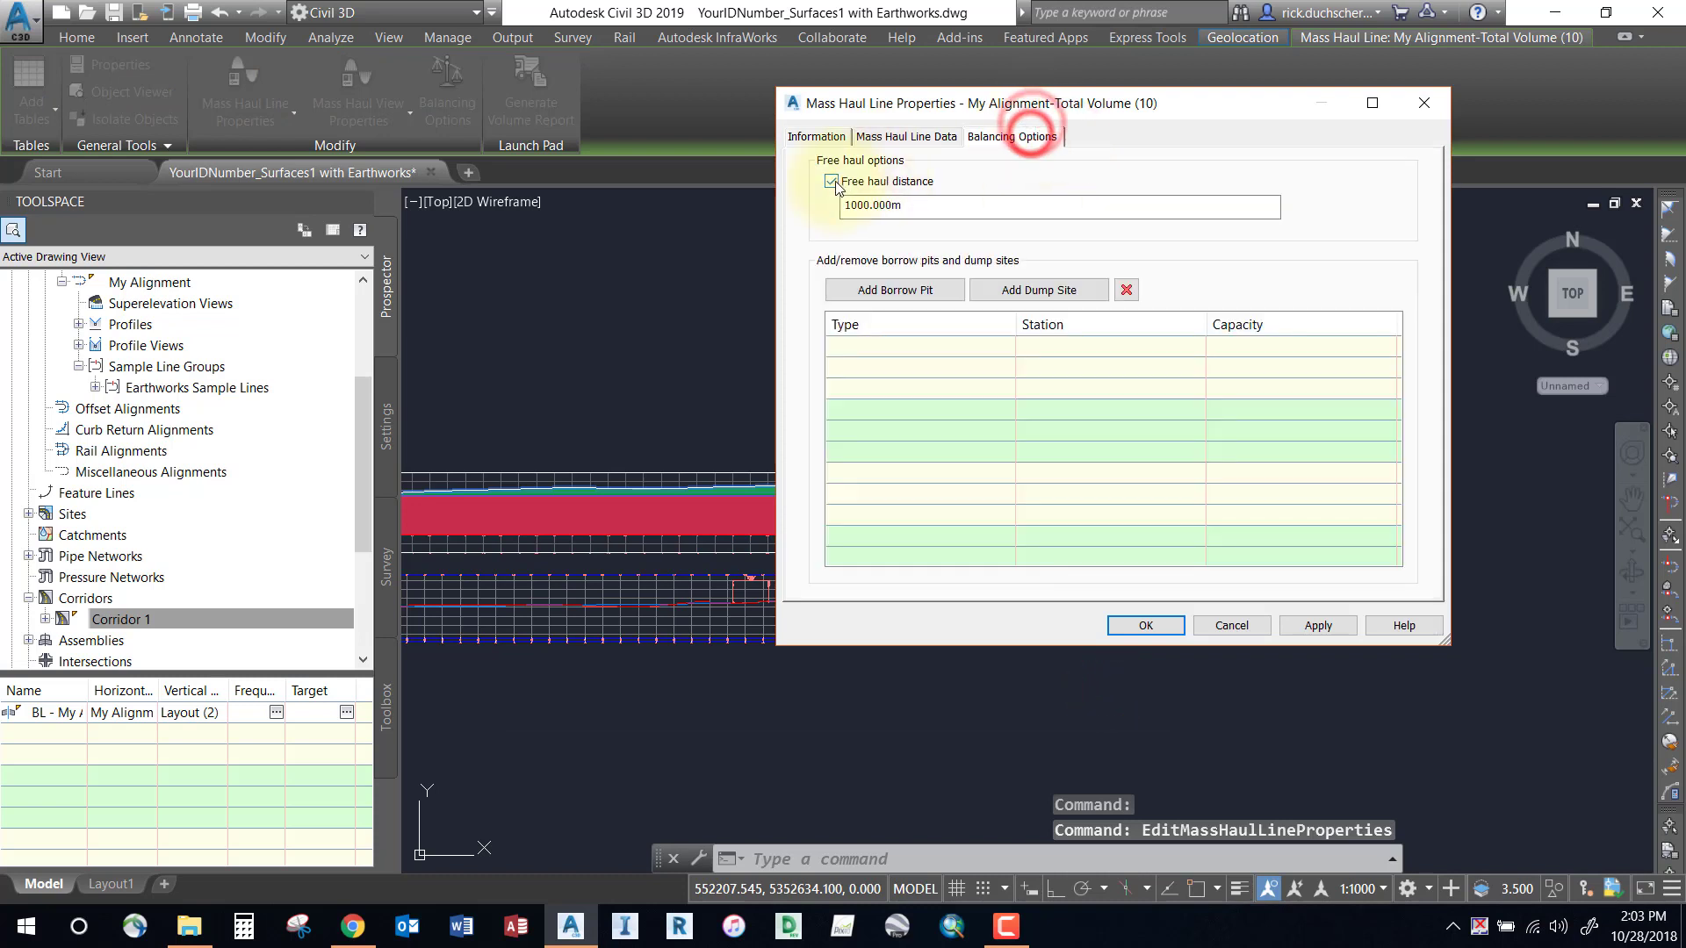
left_click(1146, 626)
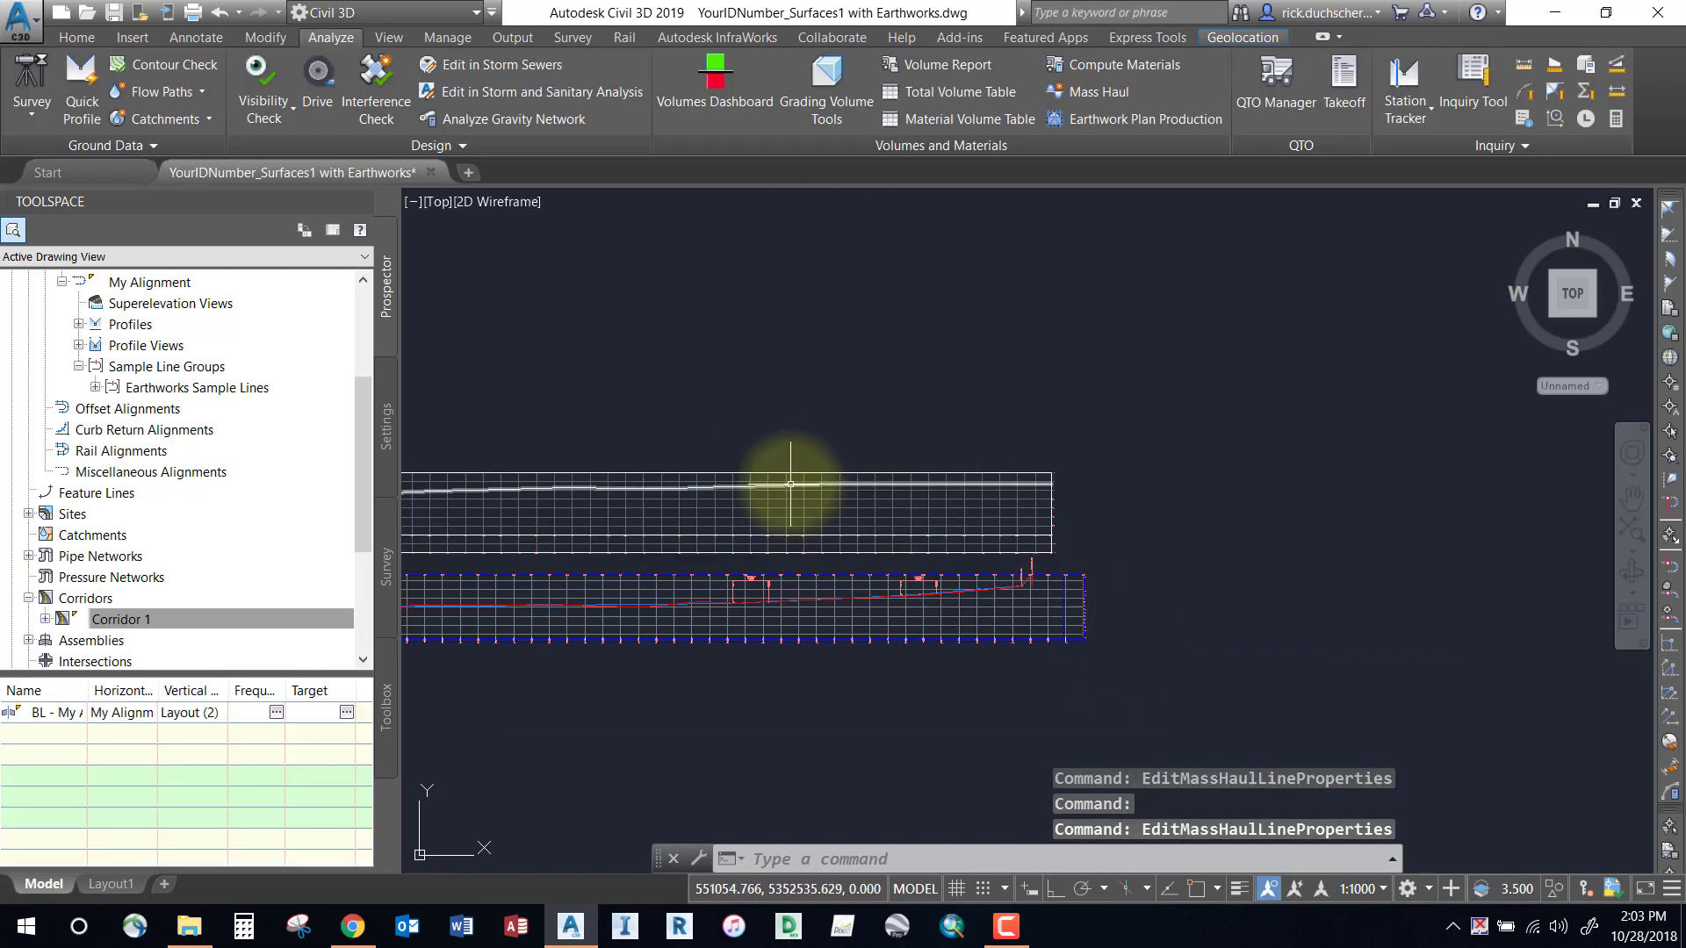
Step: Set the mass haul line style to measure free haul from the grade point
left_click(790, 484)
right_click(848, 389)
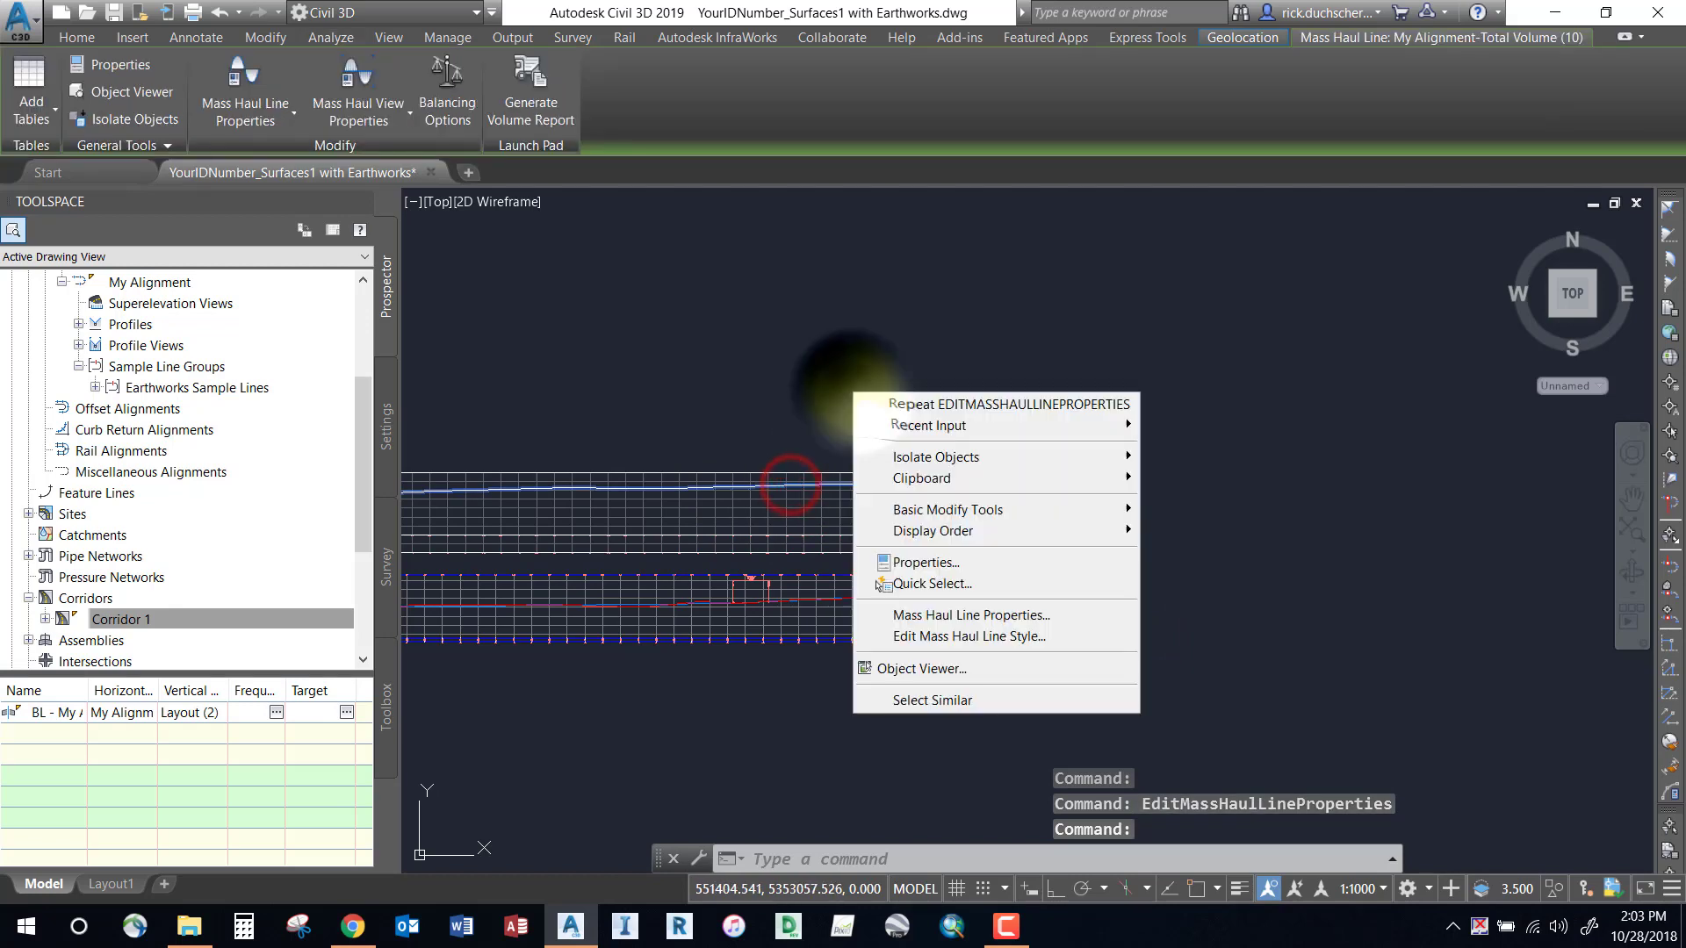
left_click(997, 641)
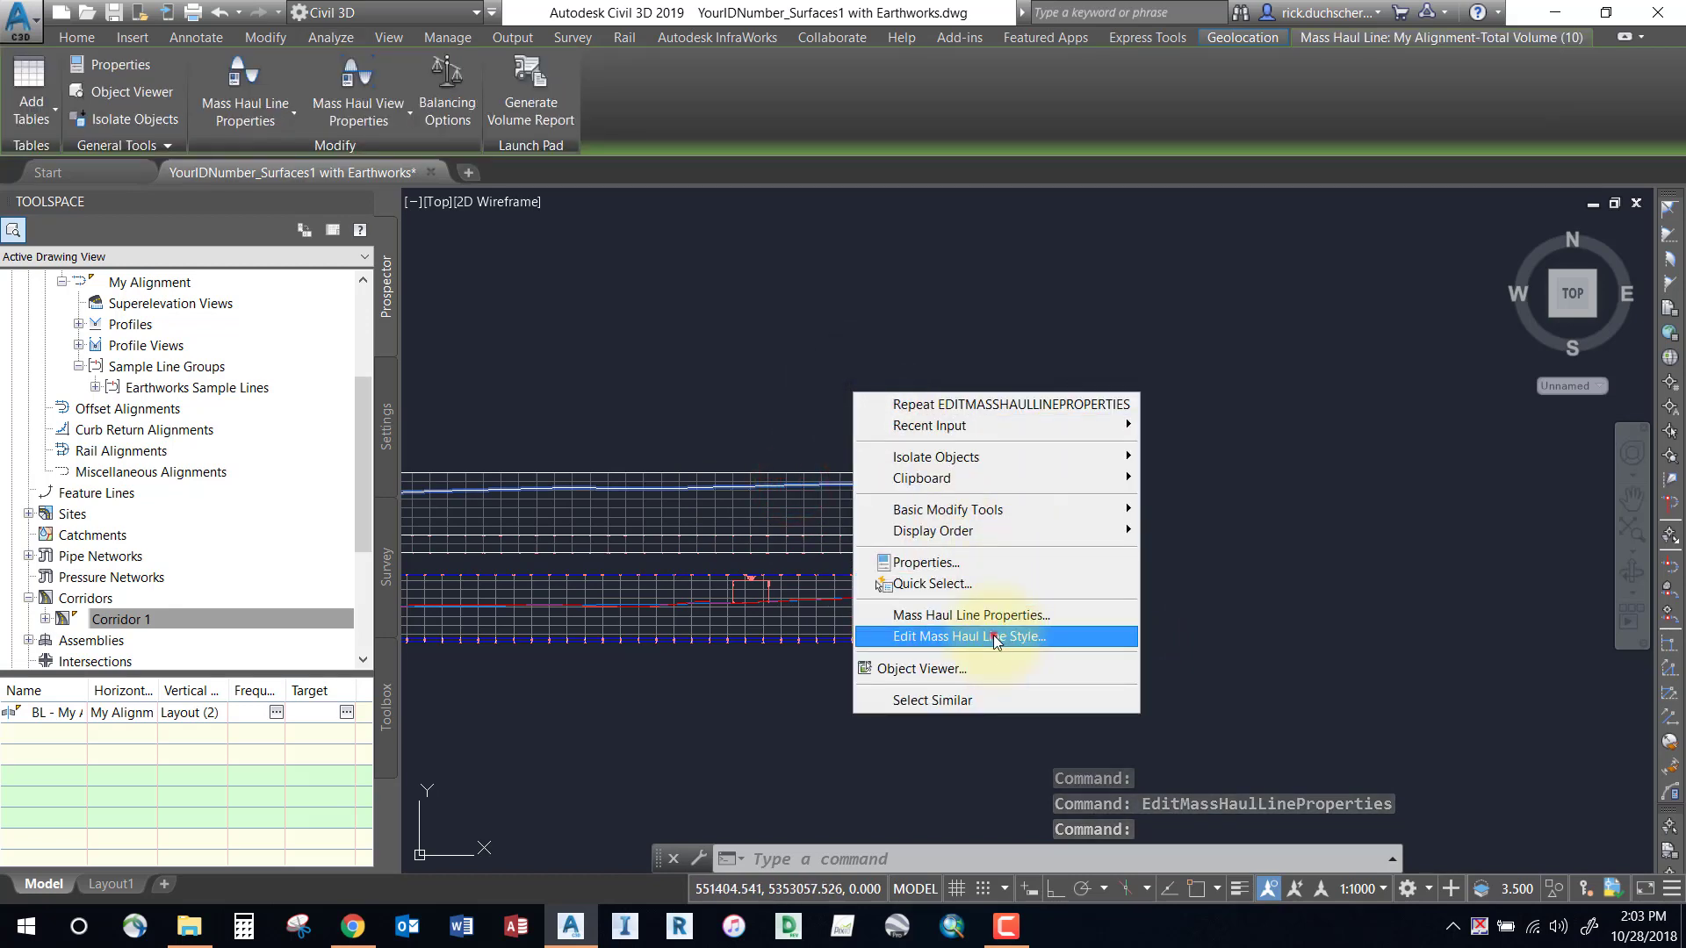
left_click(612, 248)
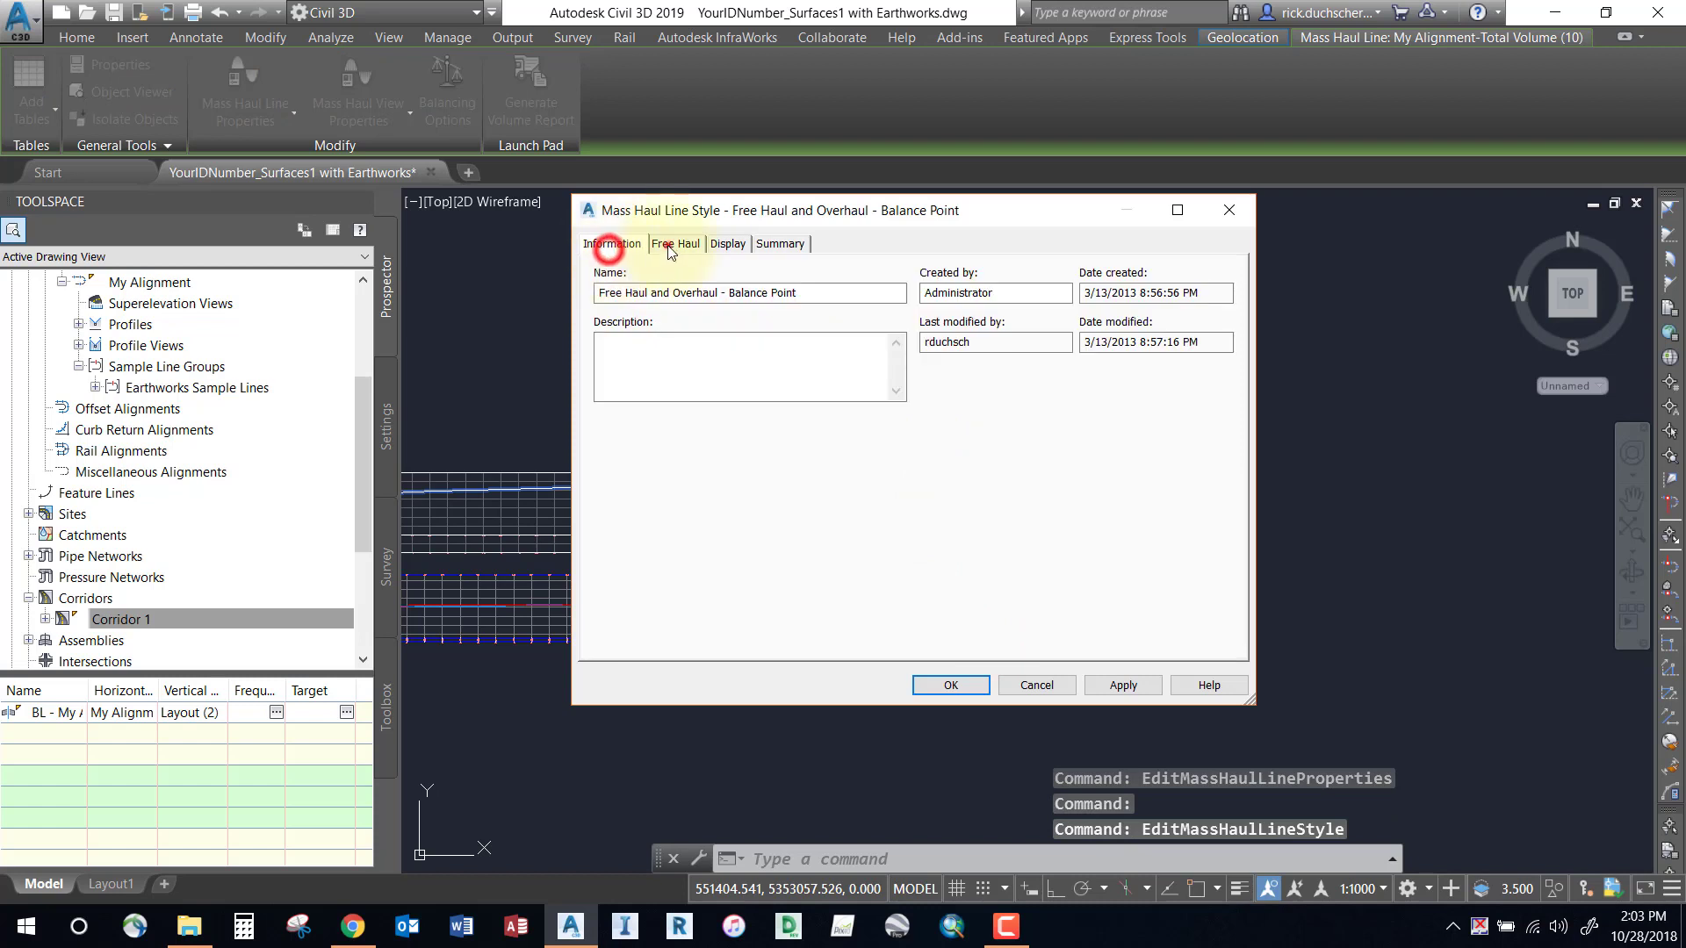
left_click(674, 245)
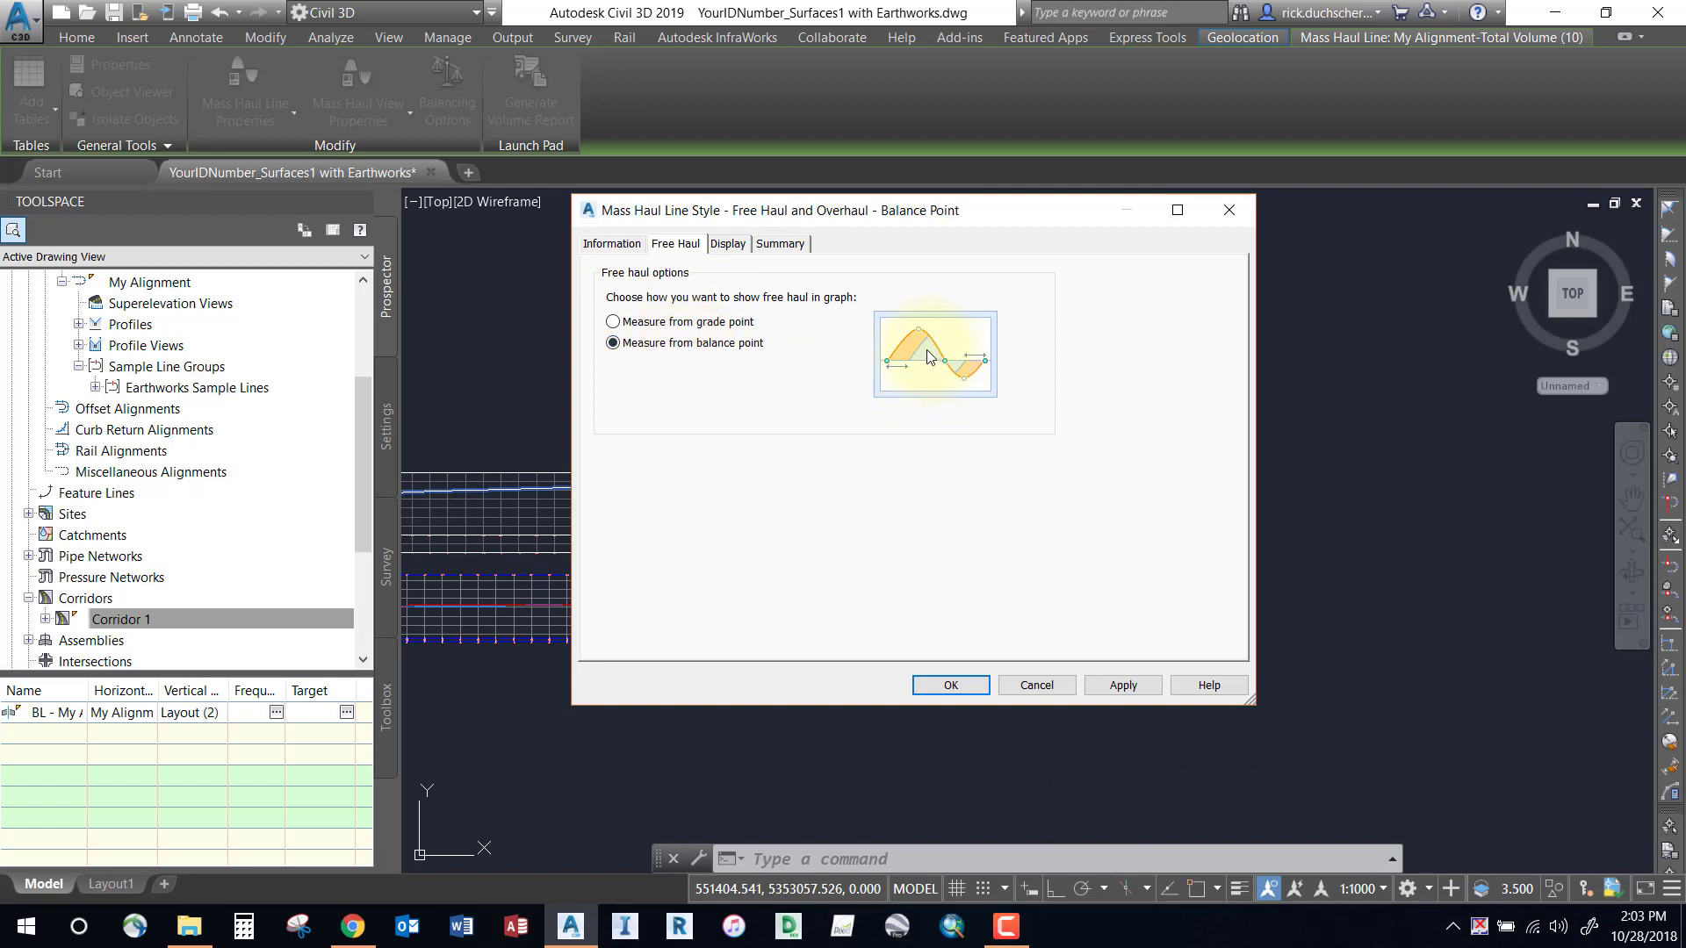
left_click(718, 324)
left_click(730, 248)
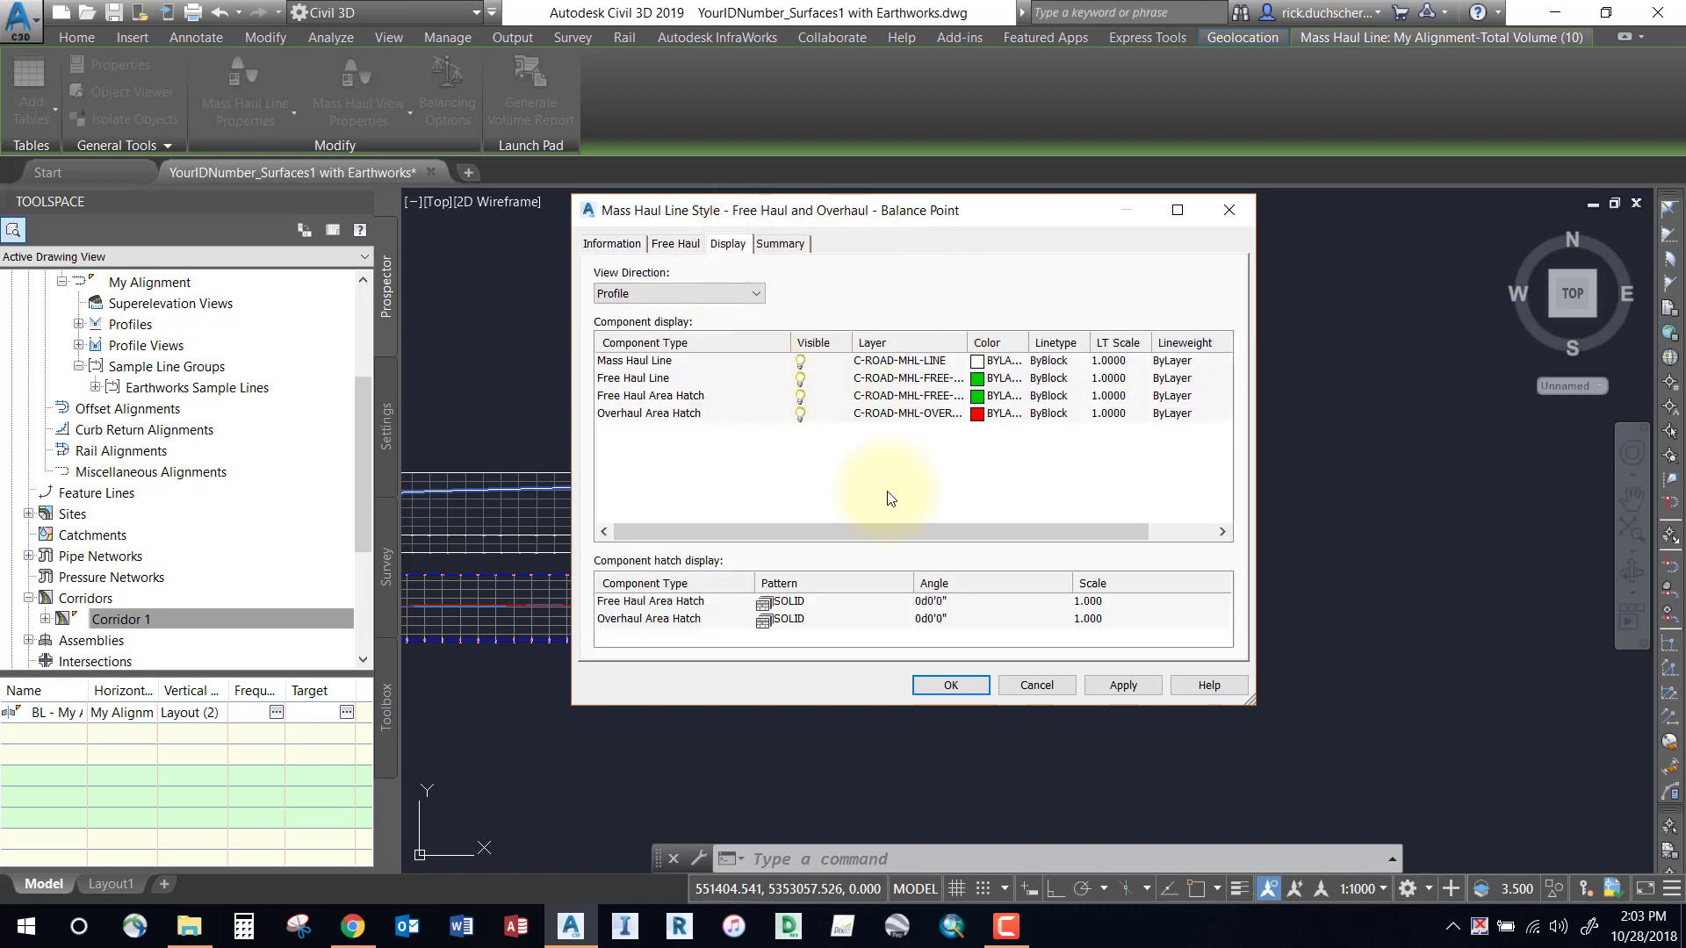
left_click(950, 686)
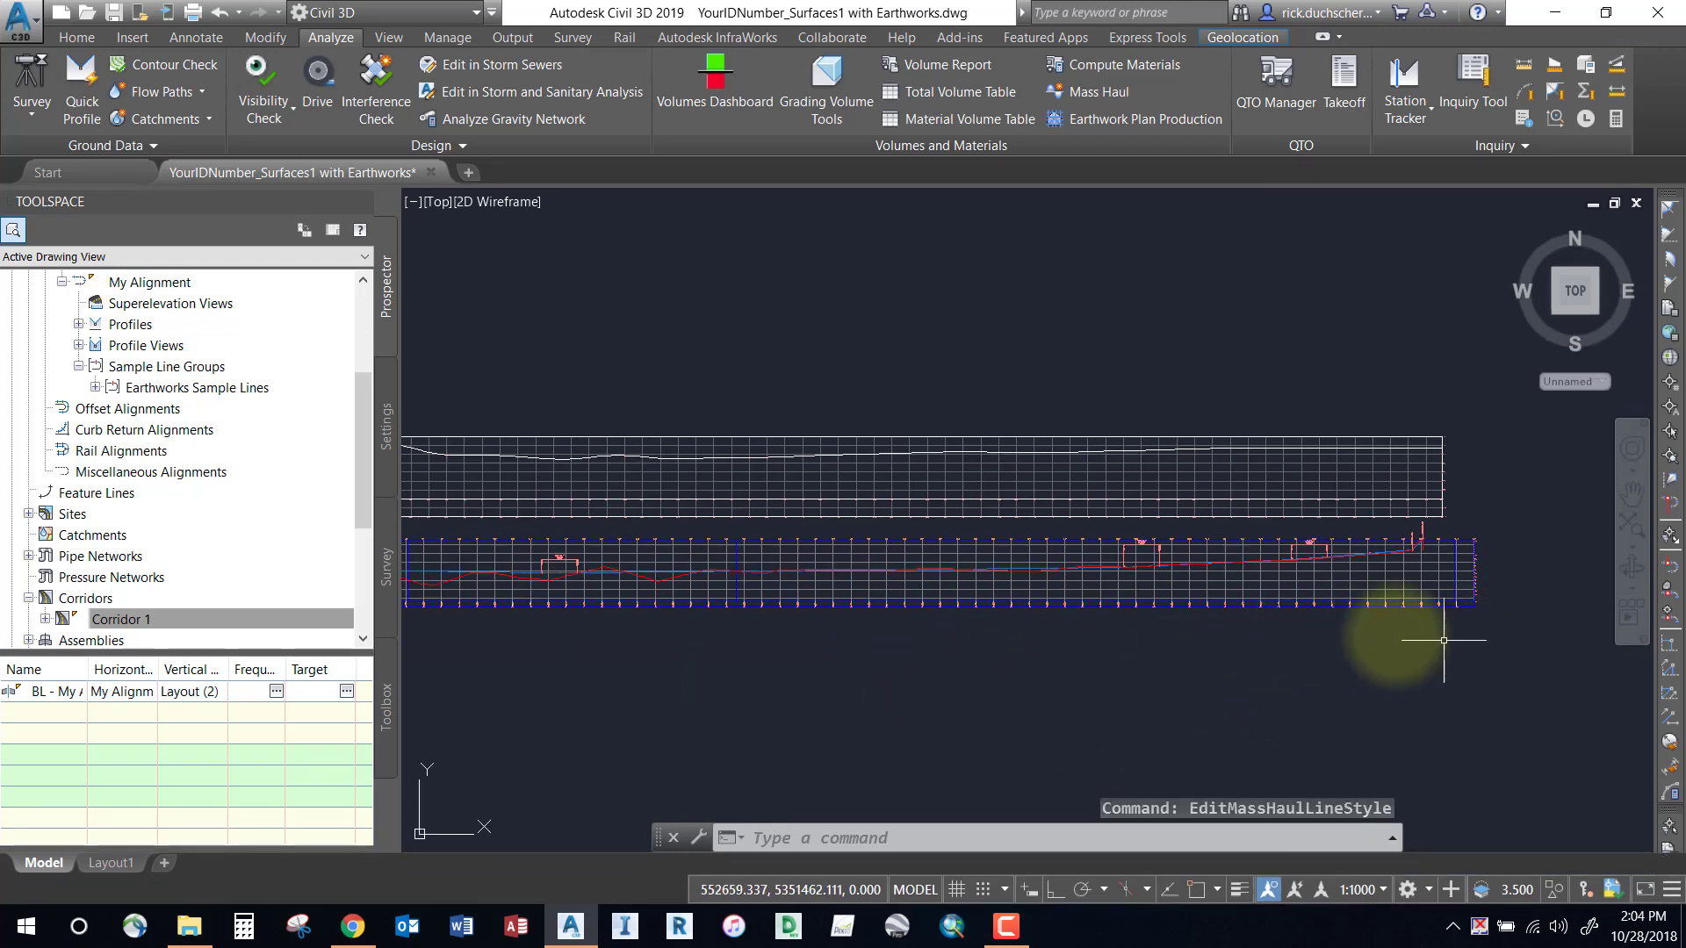
scroll(1414, 549, "up", 2)
scroll(1403, 549, "up", 2)
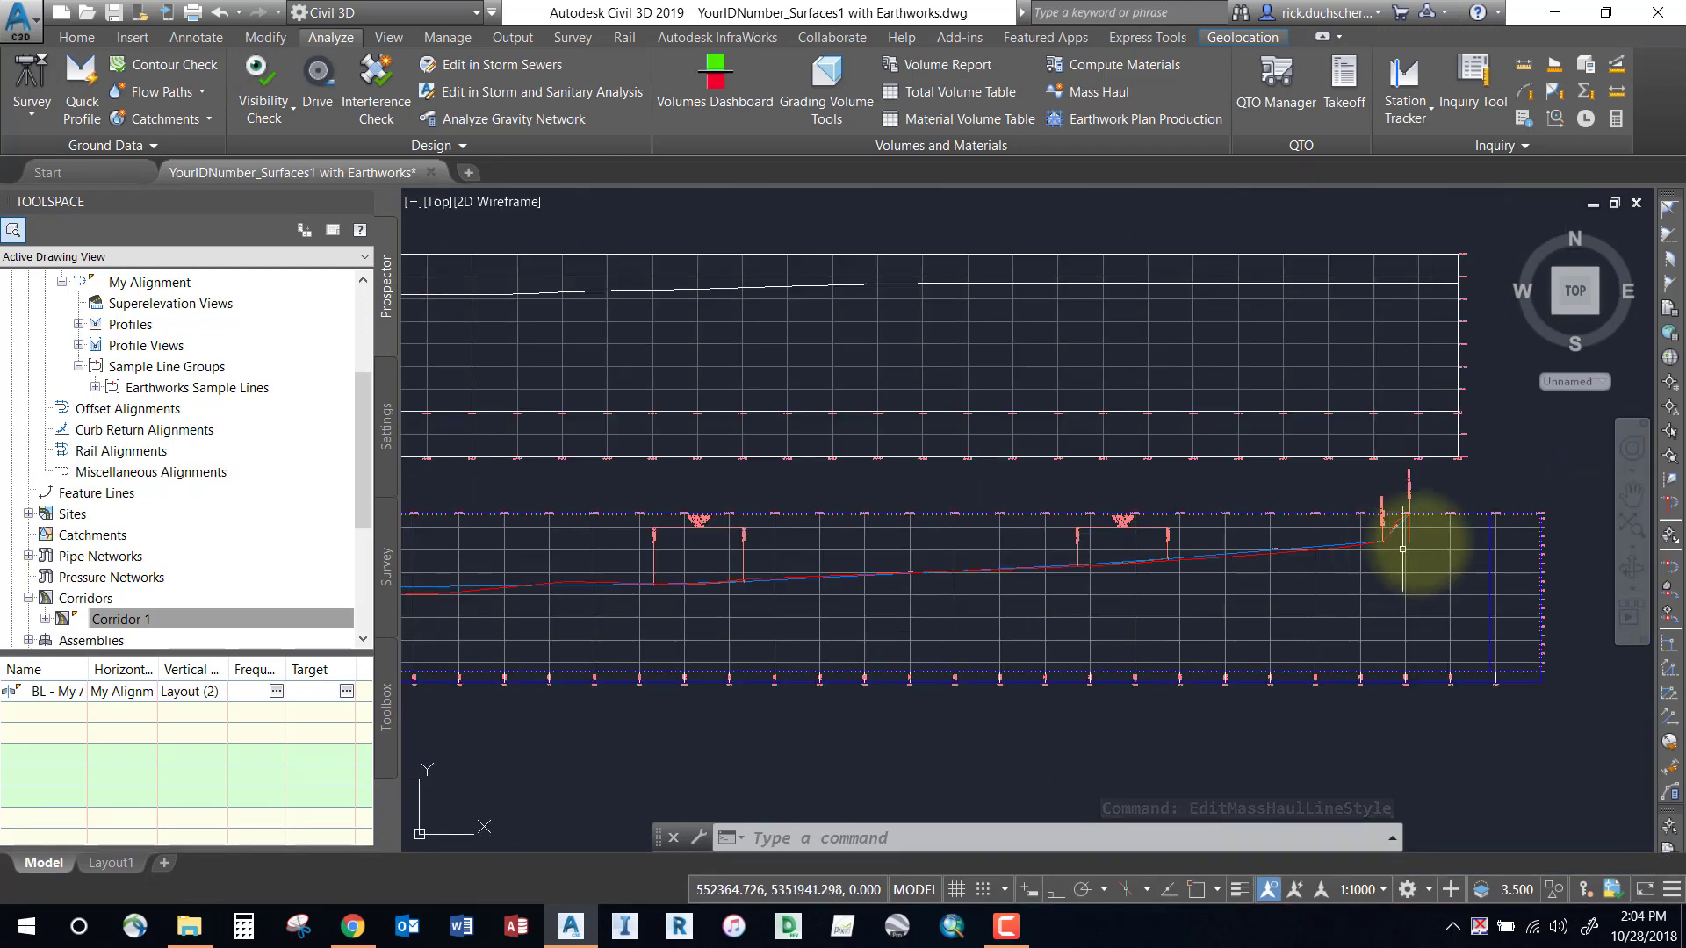
scroll(1404, 549, "down", 1)
scroll(1166, 598, "down", 1)
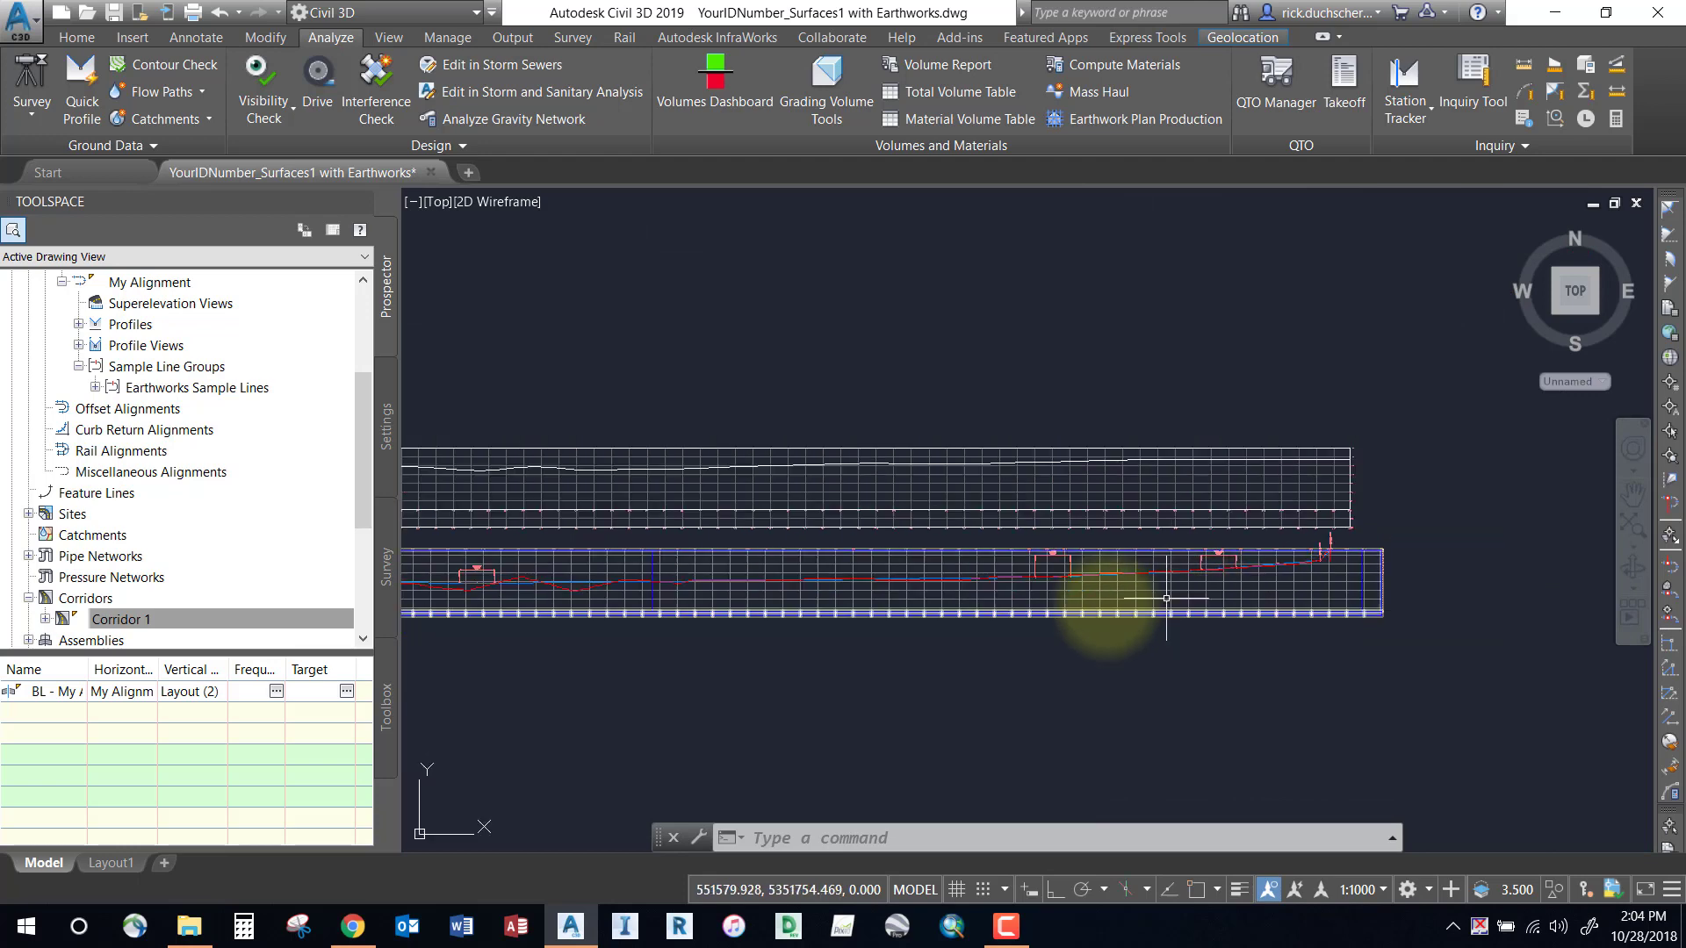
middle_click_drag(1061, 606, 1473, 595)
middle_click_drag(878, 617, 1409, 603)
middle_click_drag(676, 616, 1072, 595)
middle_click_drag(1115, 647, 904, 632)
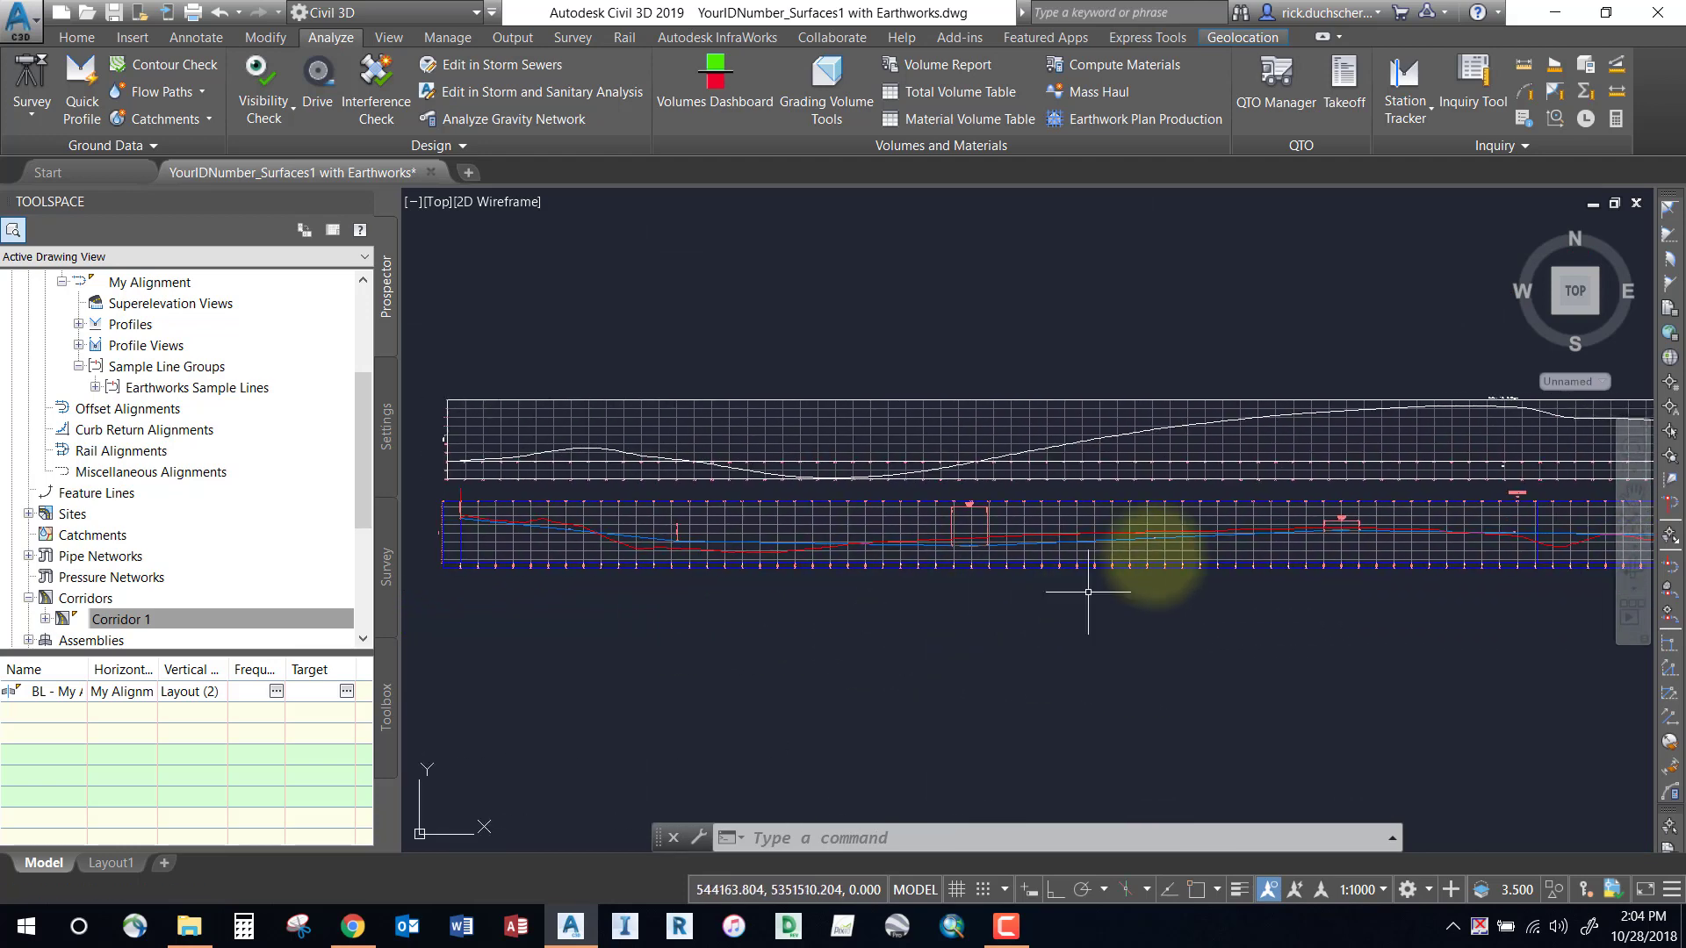
middle_click_drag(1411, 414, 1034, 460)
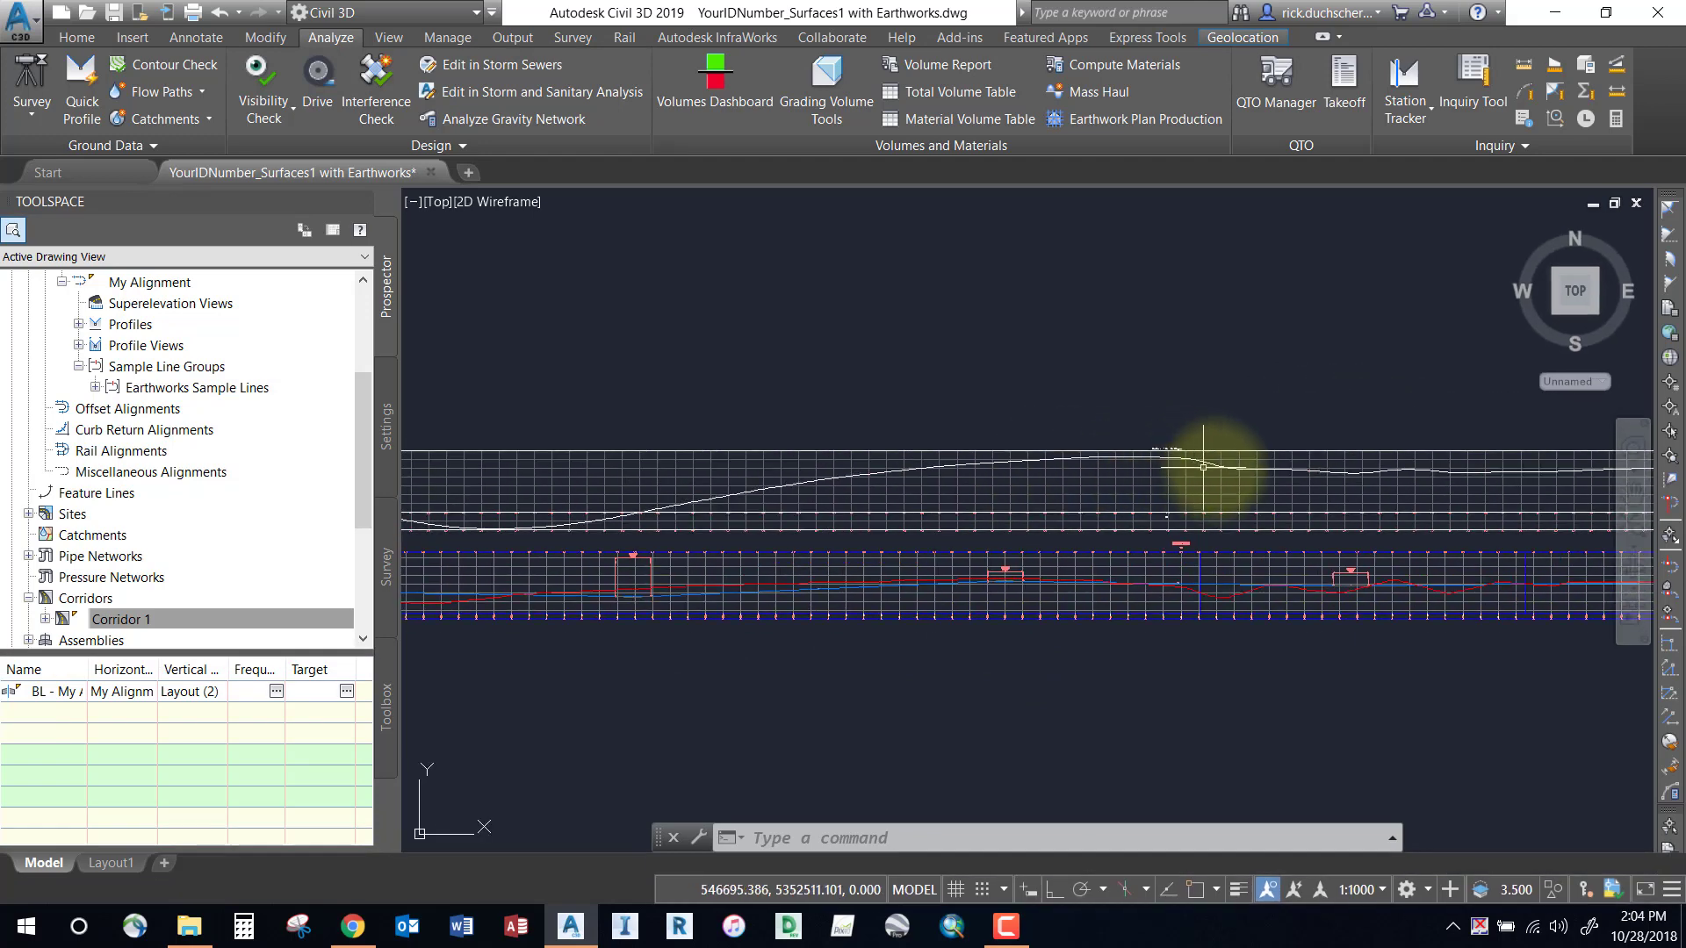
scroll(1024, 587, "up", 4)
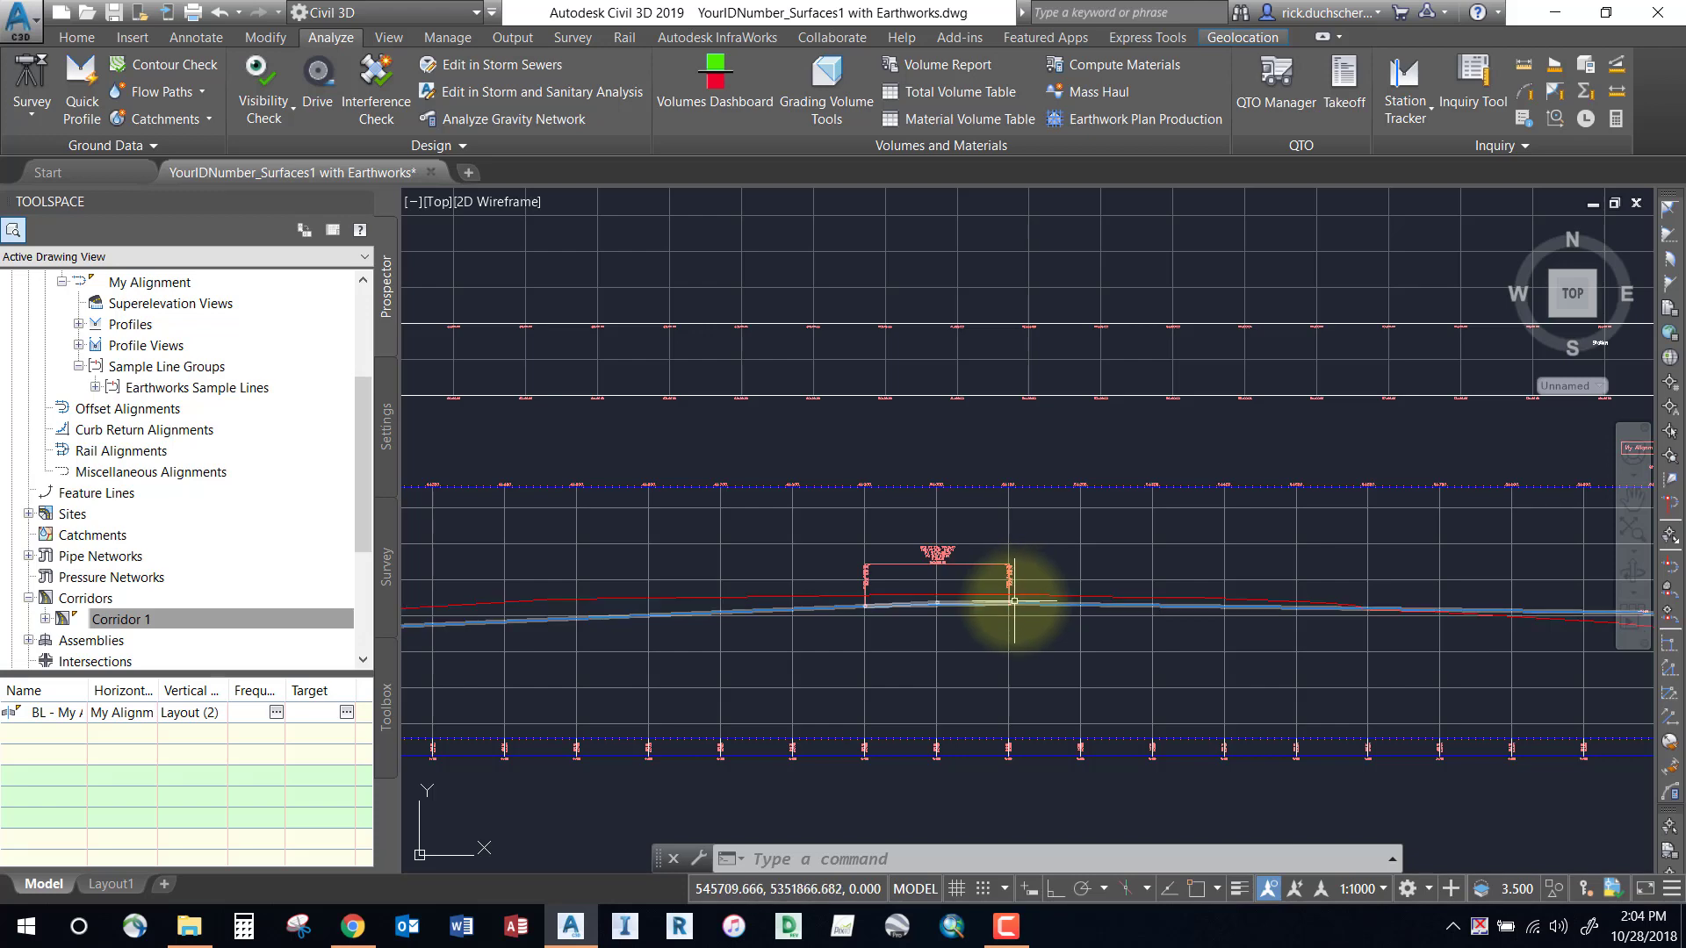
scroll(1009, 589, "down", 4)
scroll(1010, 593, "up", 2)
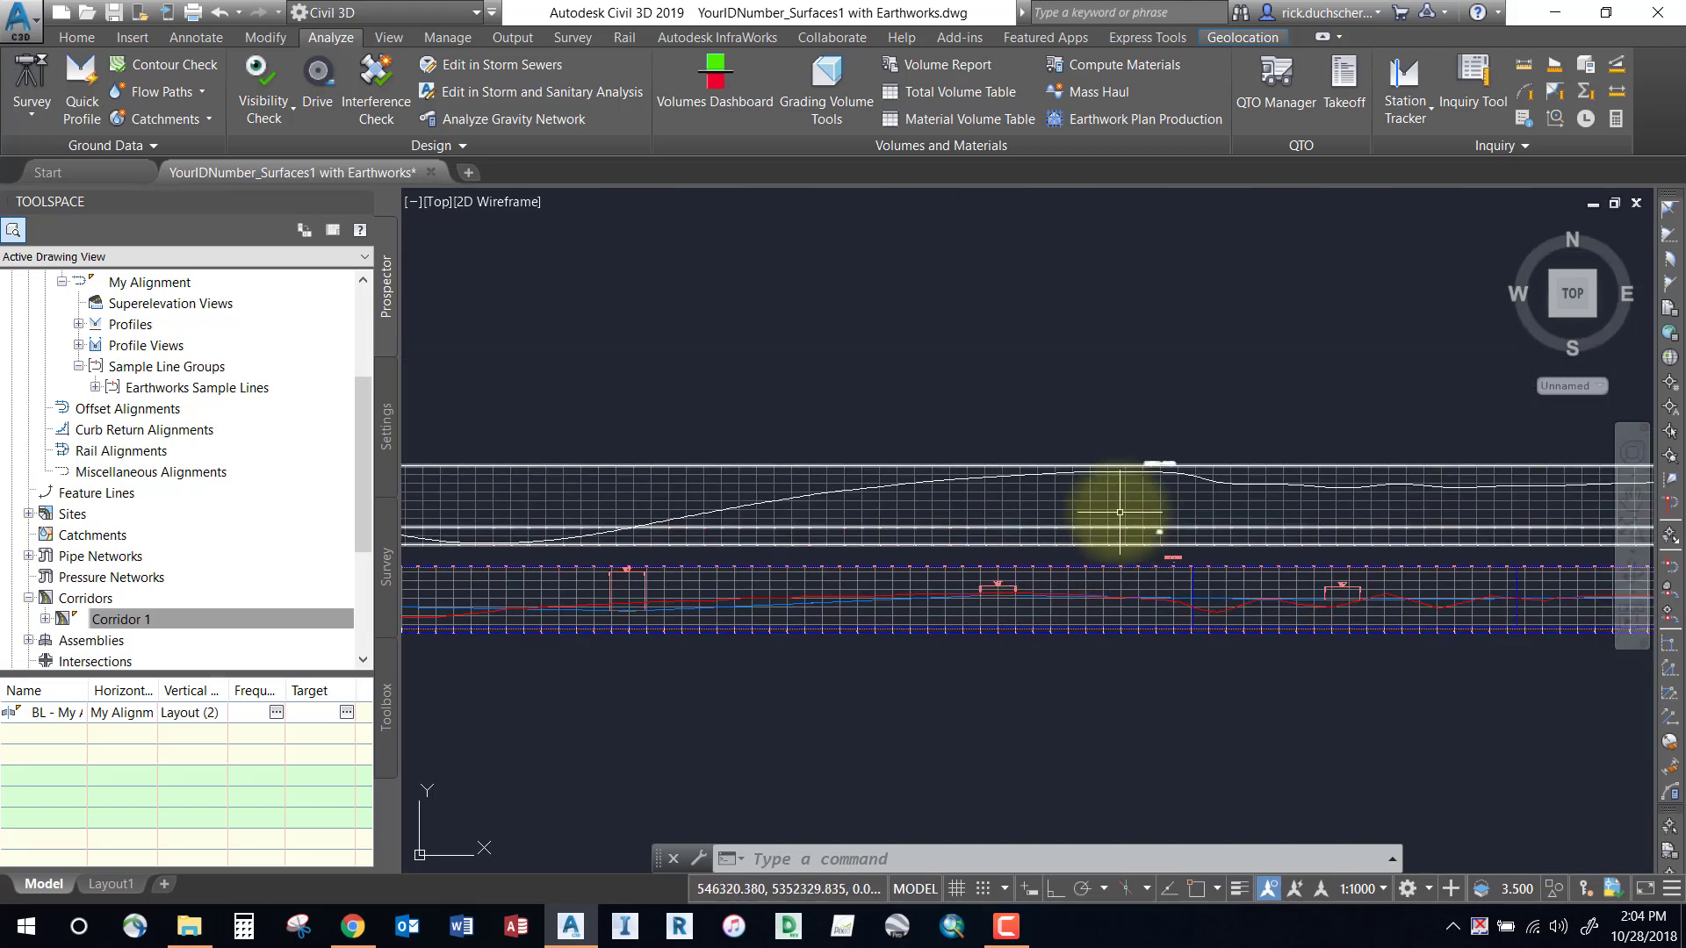
scroll(1129, 514, "down", 4)
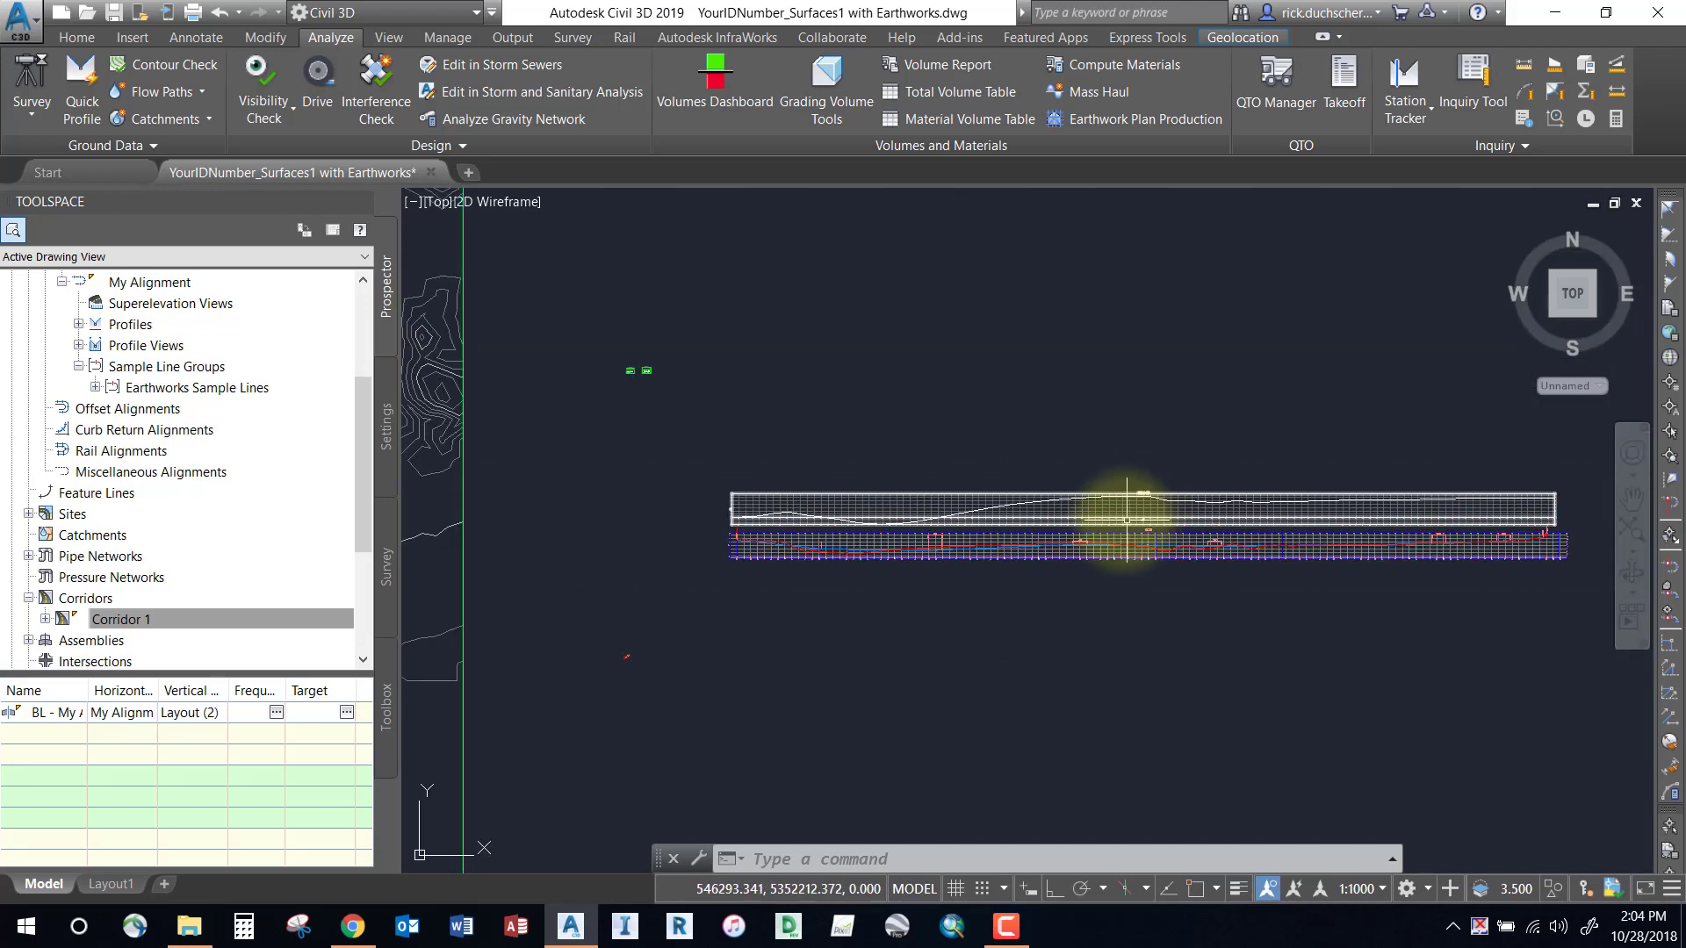